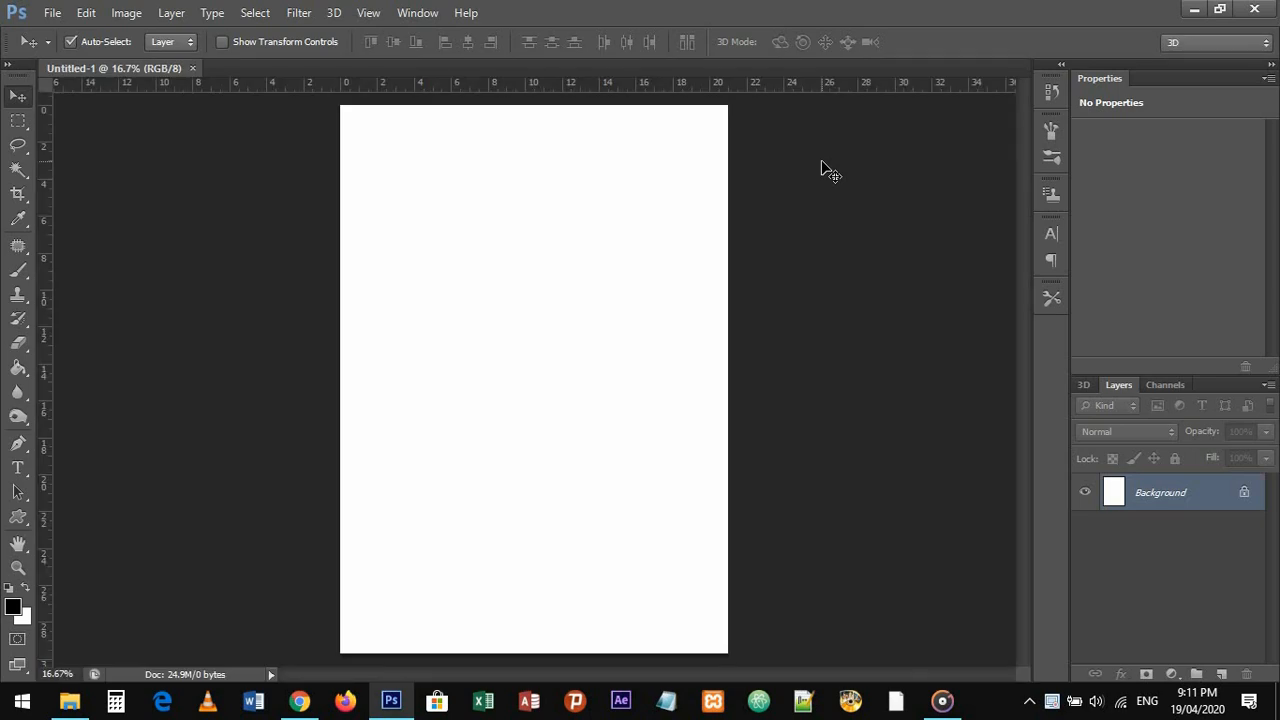
- Place the Rodrigo_Duterte_2019_(cropped) photo from the caricature folder into the blank document
left_click(69, 700)
left_click(782, 214)
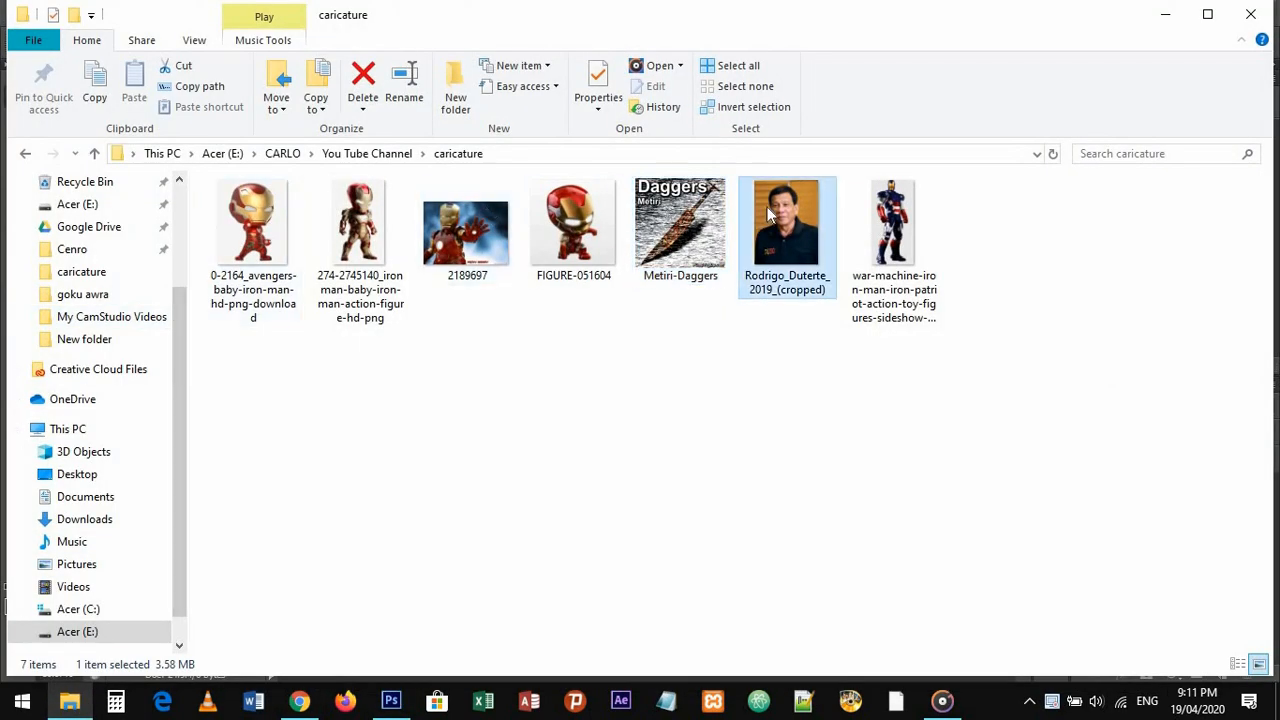
left_click_drag(822, 228, 438, 303)
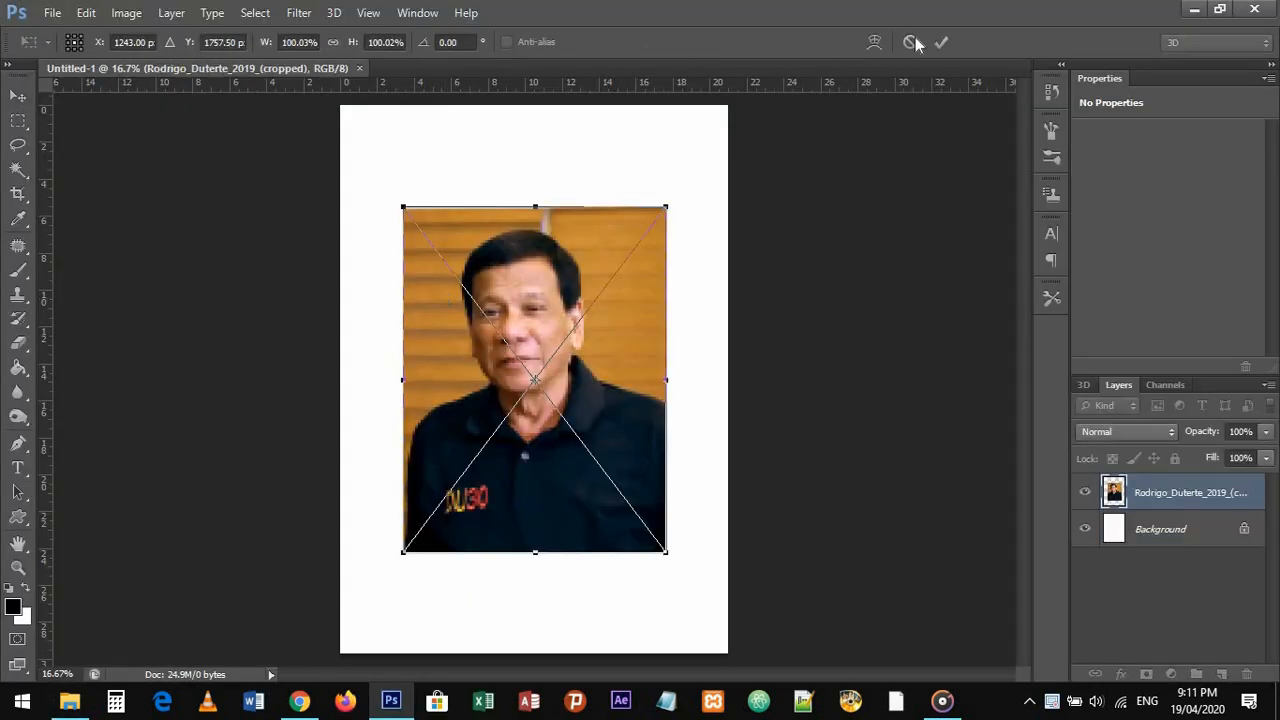
left_click(944, 42)
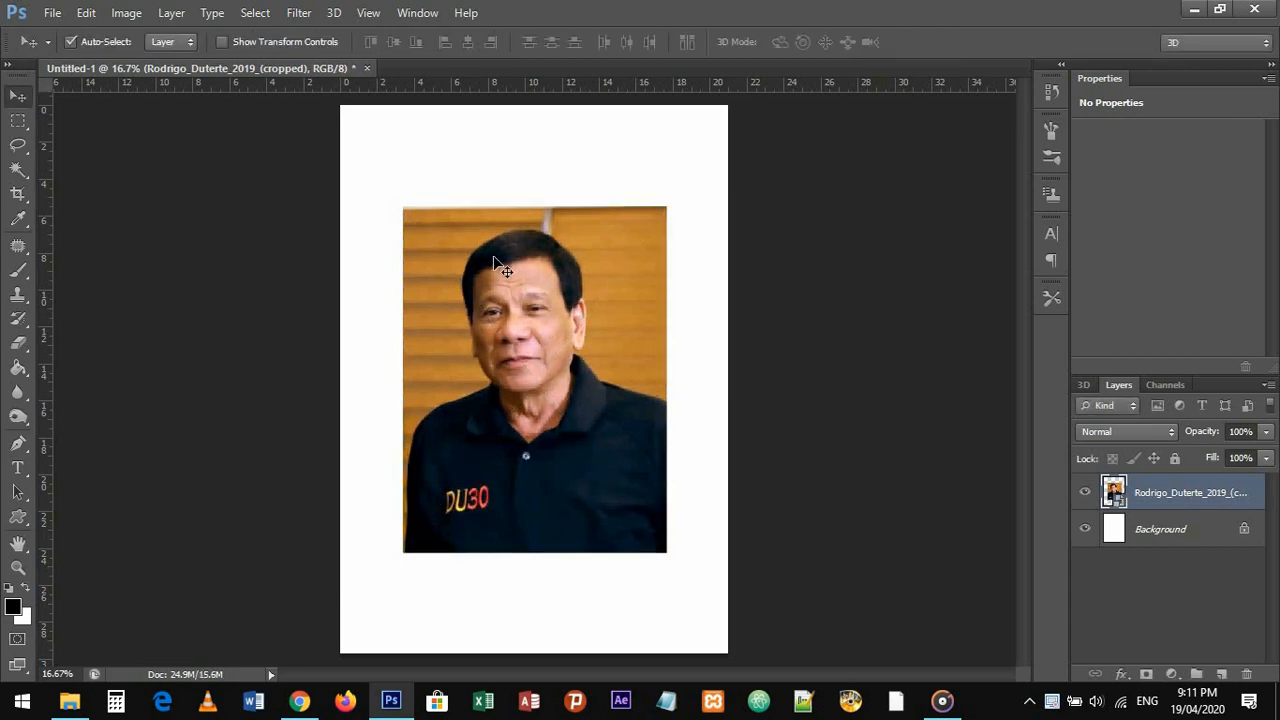
right_click(1179, 502)
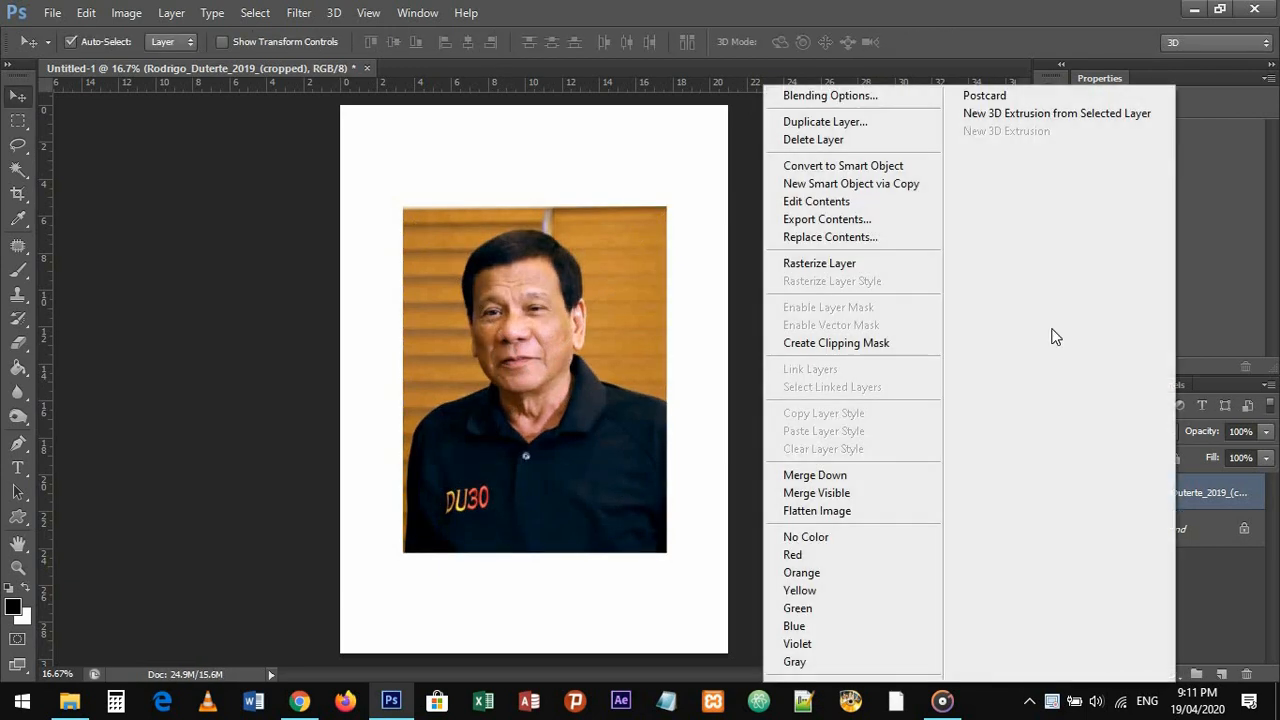
left_click(875, 238)
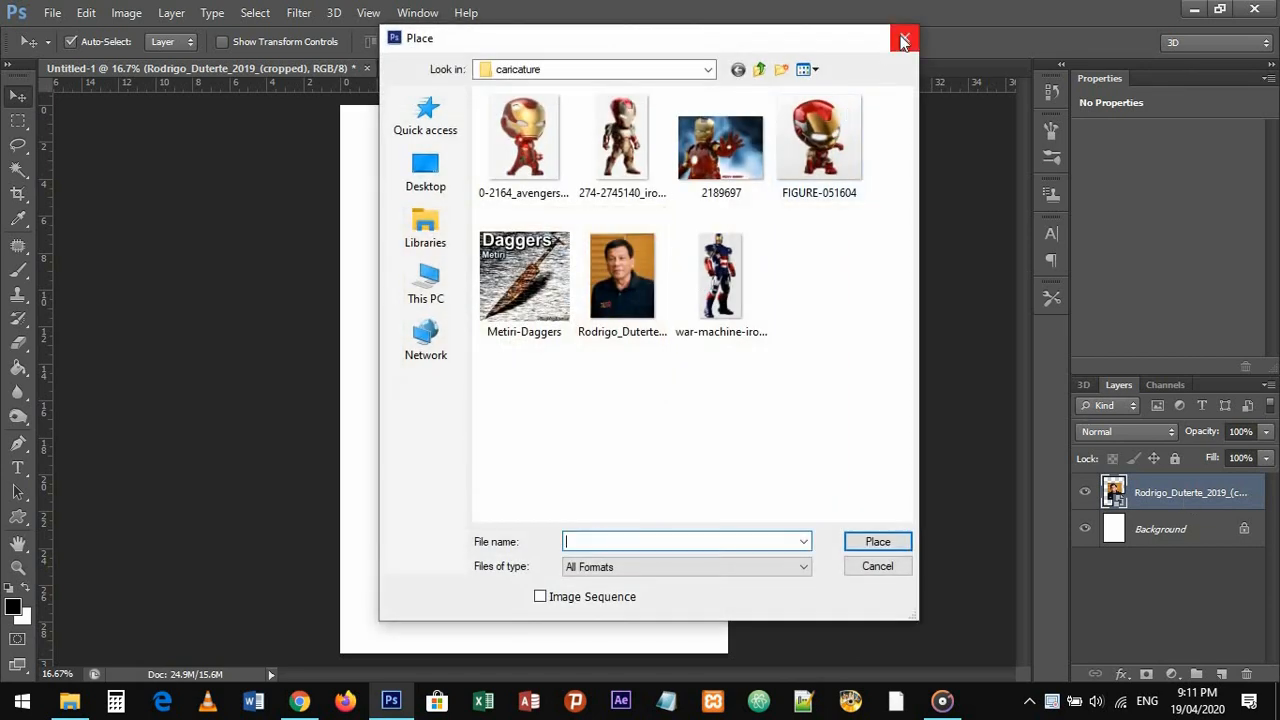
left_click(906, 37)
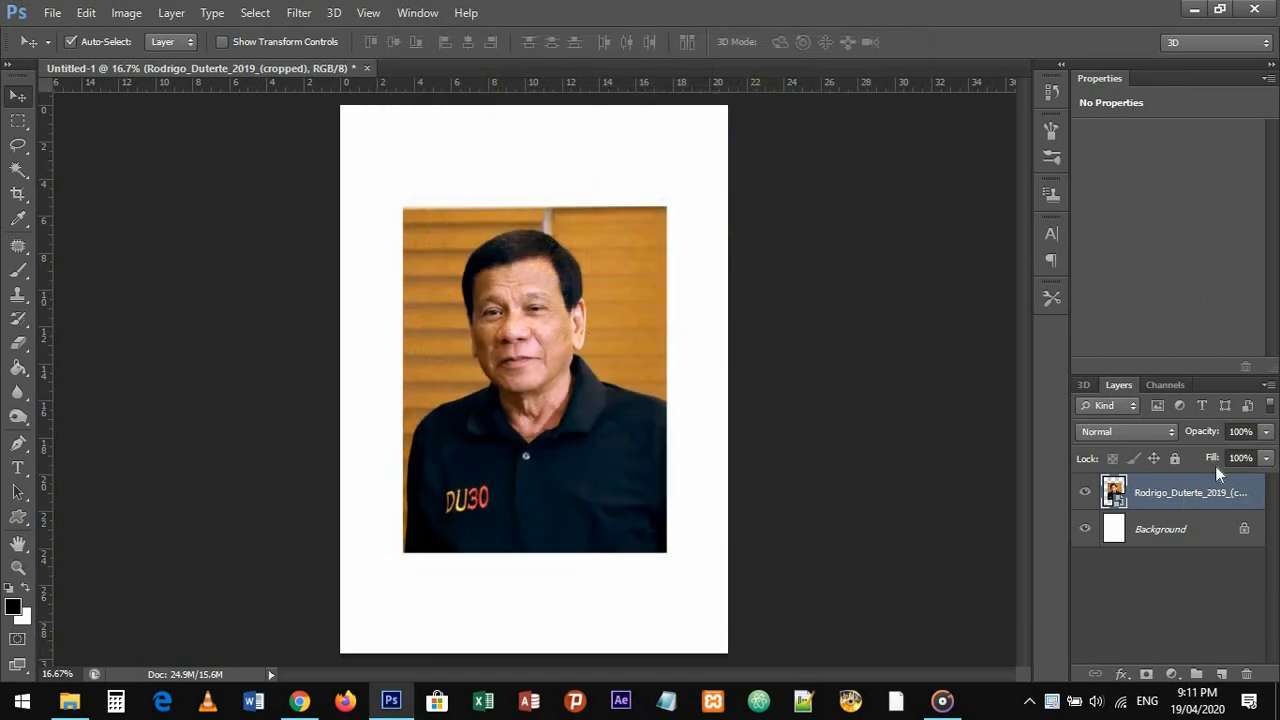
- Rasterize the photo layer and scale it proportionally to about 151.6% so it spans the page width
right_click(1179, 507)
left_click(896, 262)
key("ctrl+t")
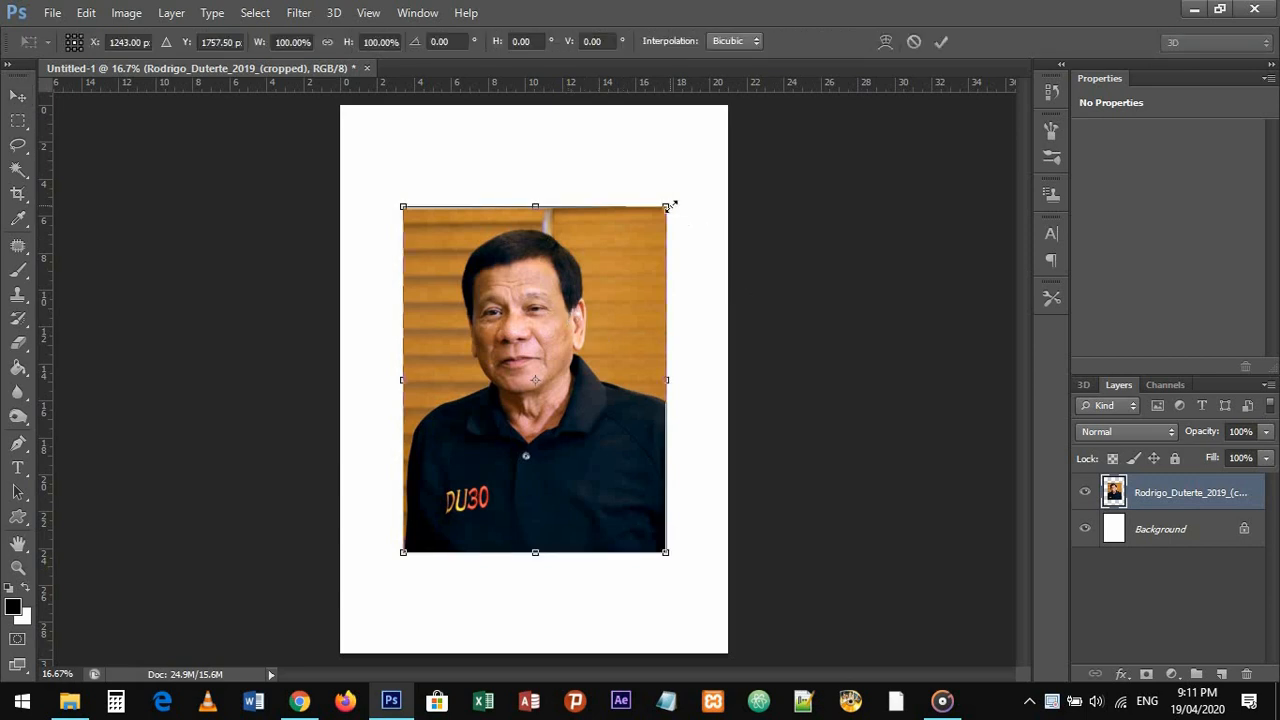
left_click_drag(667, 207, 734, 117)
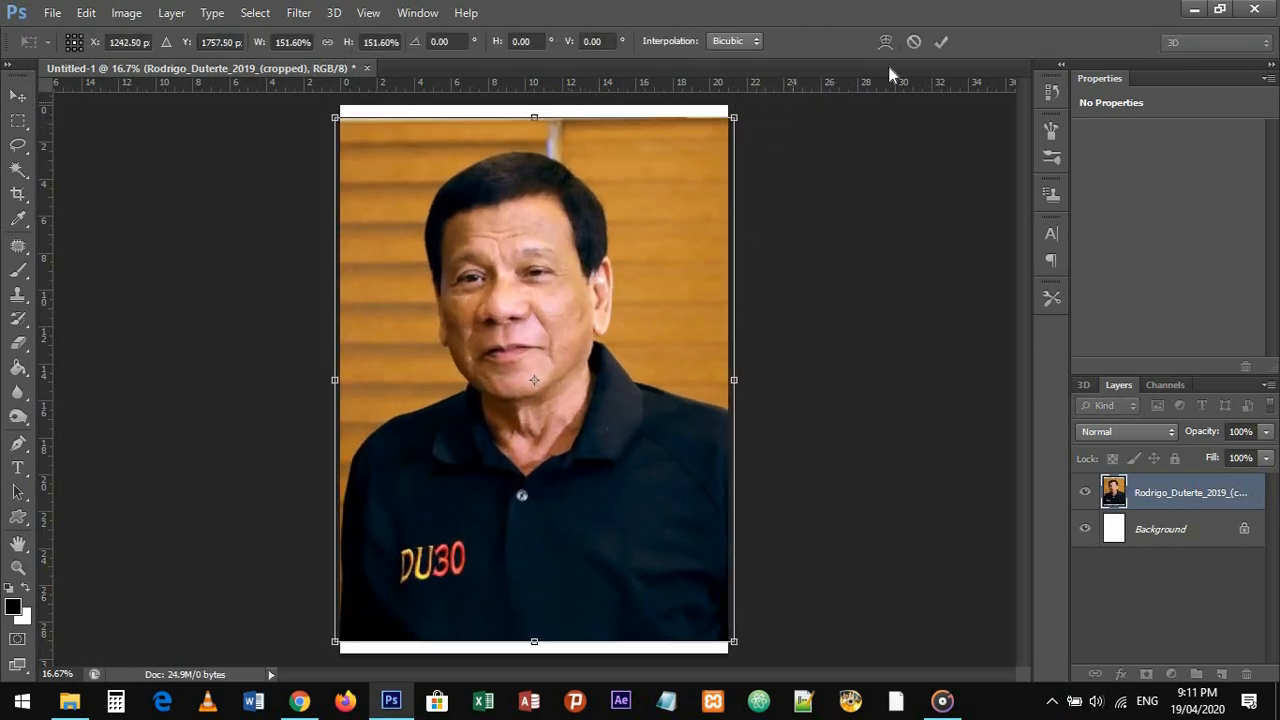
left_click(952, 40)
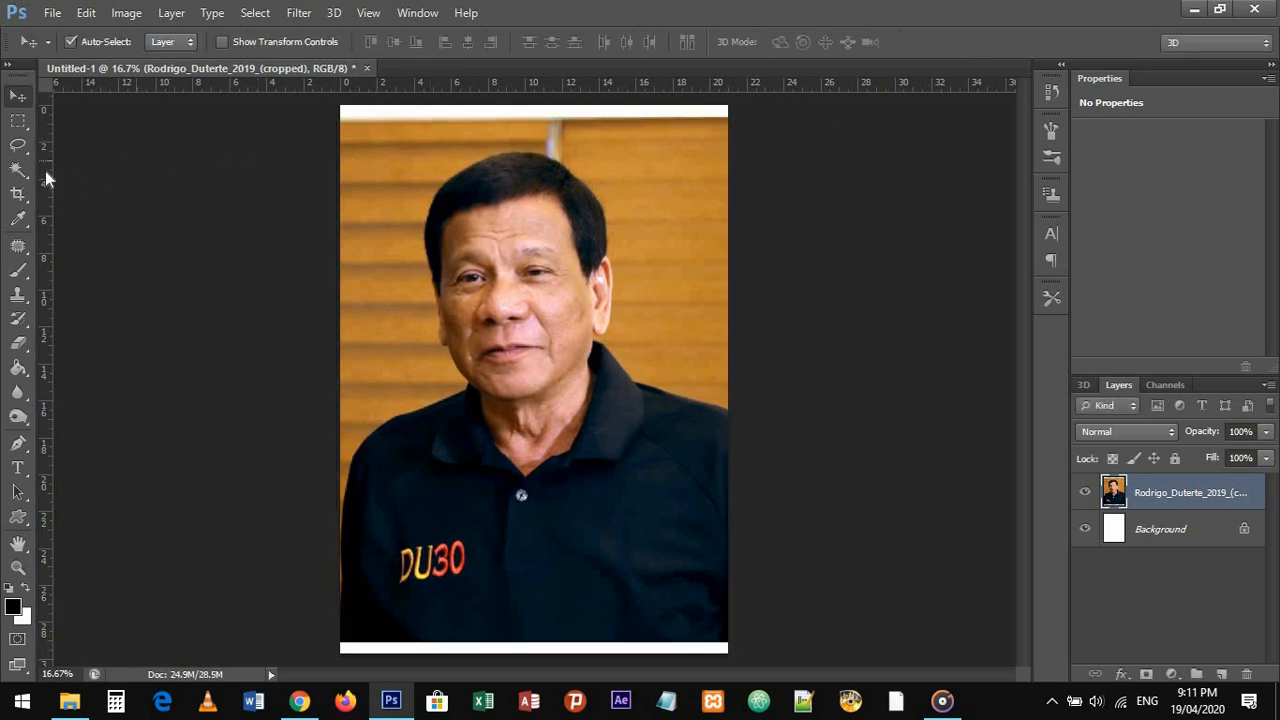
- Outline the man's whole head with a loose freehand selection using the Patch Tool
left_click(18, 169)
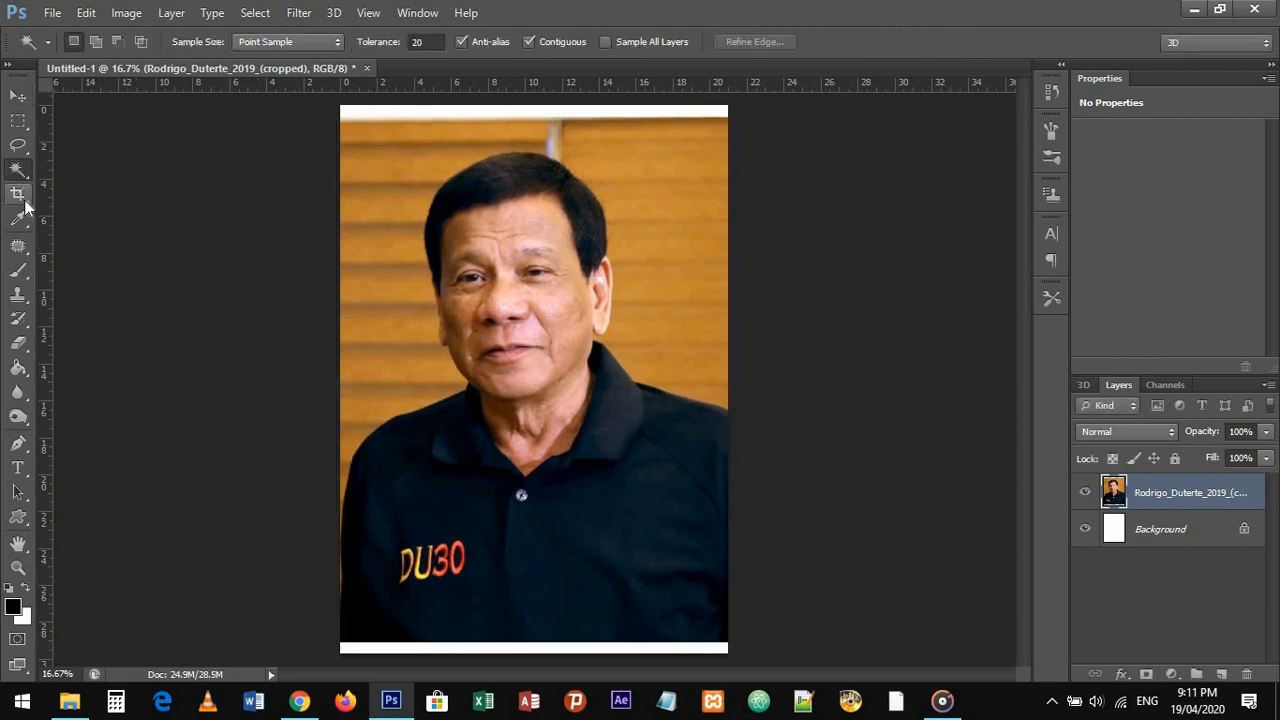
left_click(24, 248)
right_click(28, 252)
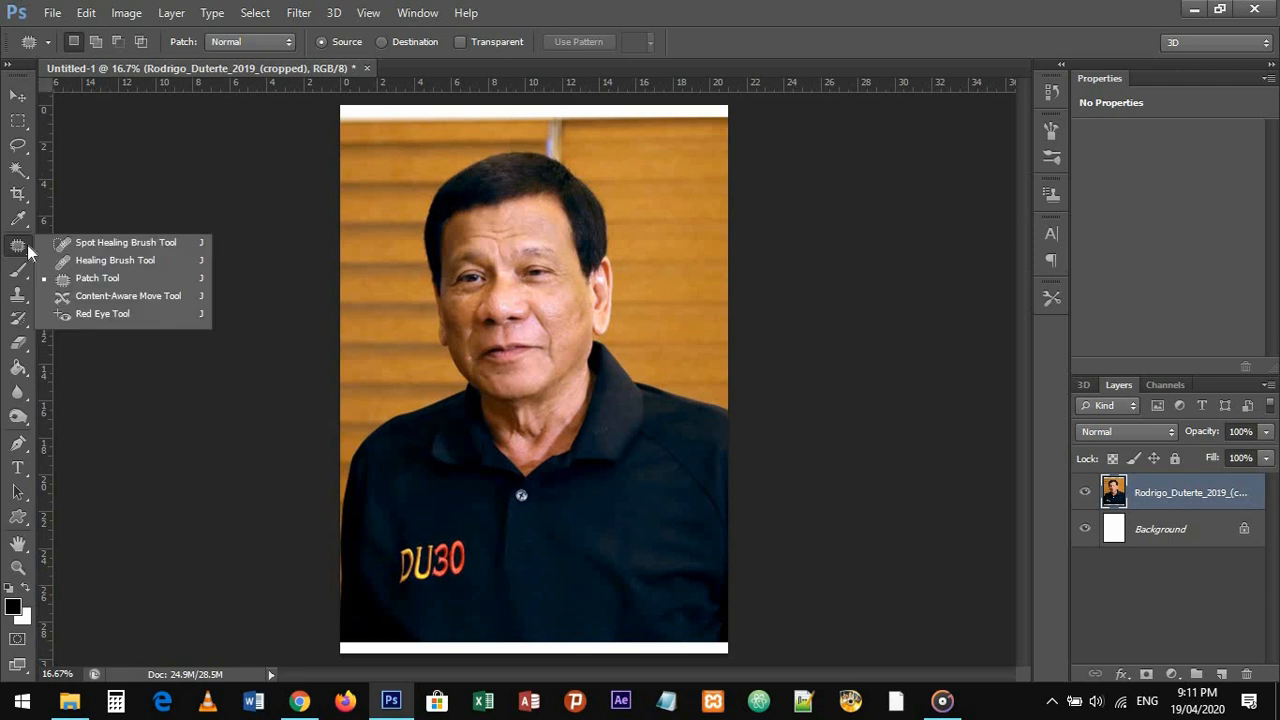
left_click(93, 280)
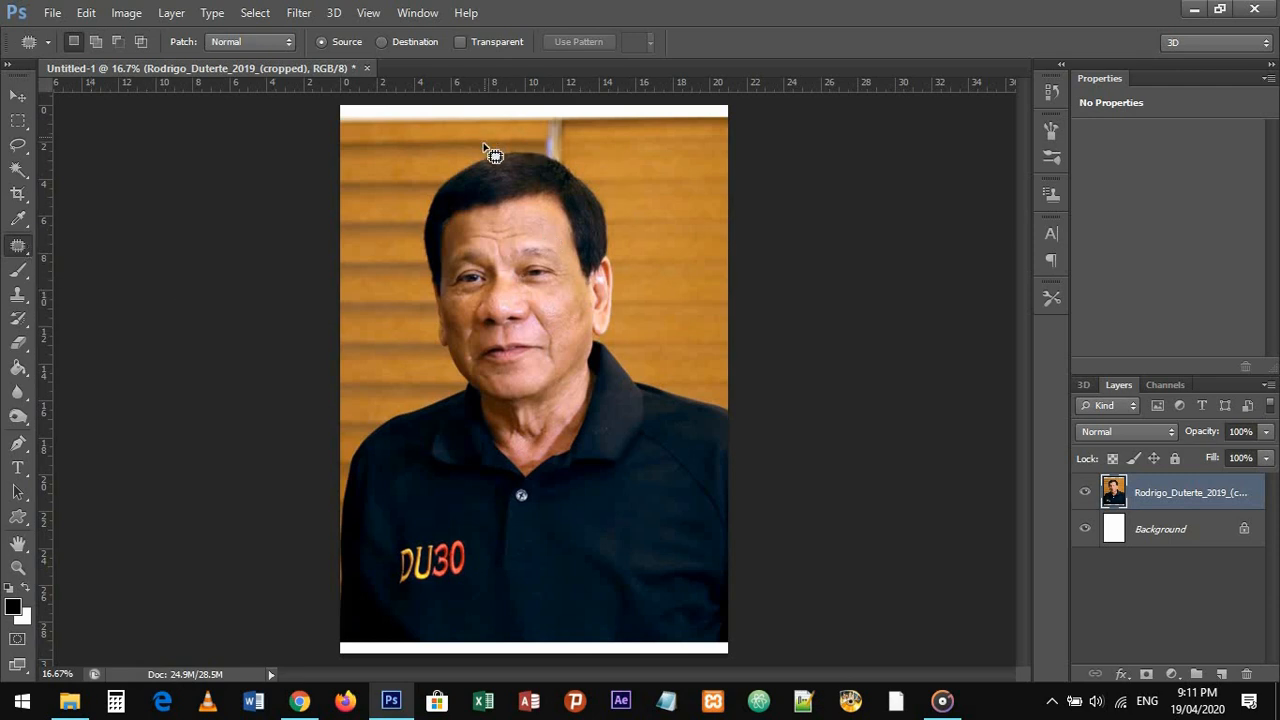
mouse_move(485, 158)
left_mouse_down()
mouse_move(427, 181)
mouse_move(415, 225)
mouse_move(429, 353)
mouse_move(476, 403)
mouse_move(553, 406)
mouse_move(592, 388)
mouse_move(627, 320)
mouse_move(637, 262)
mouse_move(618, 188)
mouse_move(585, 132)
mouse_move(470, 159)
left_mouse_up()
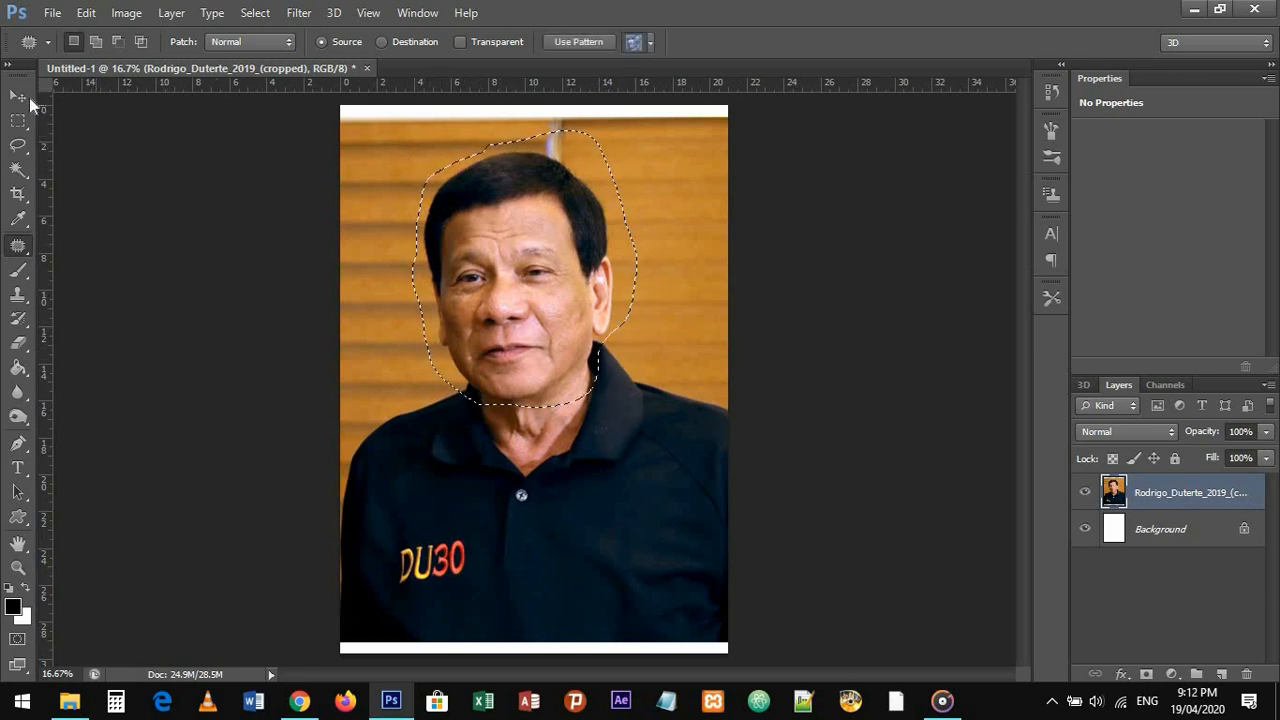
left_click(18, 95)
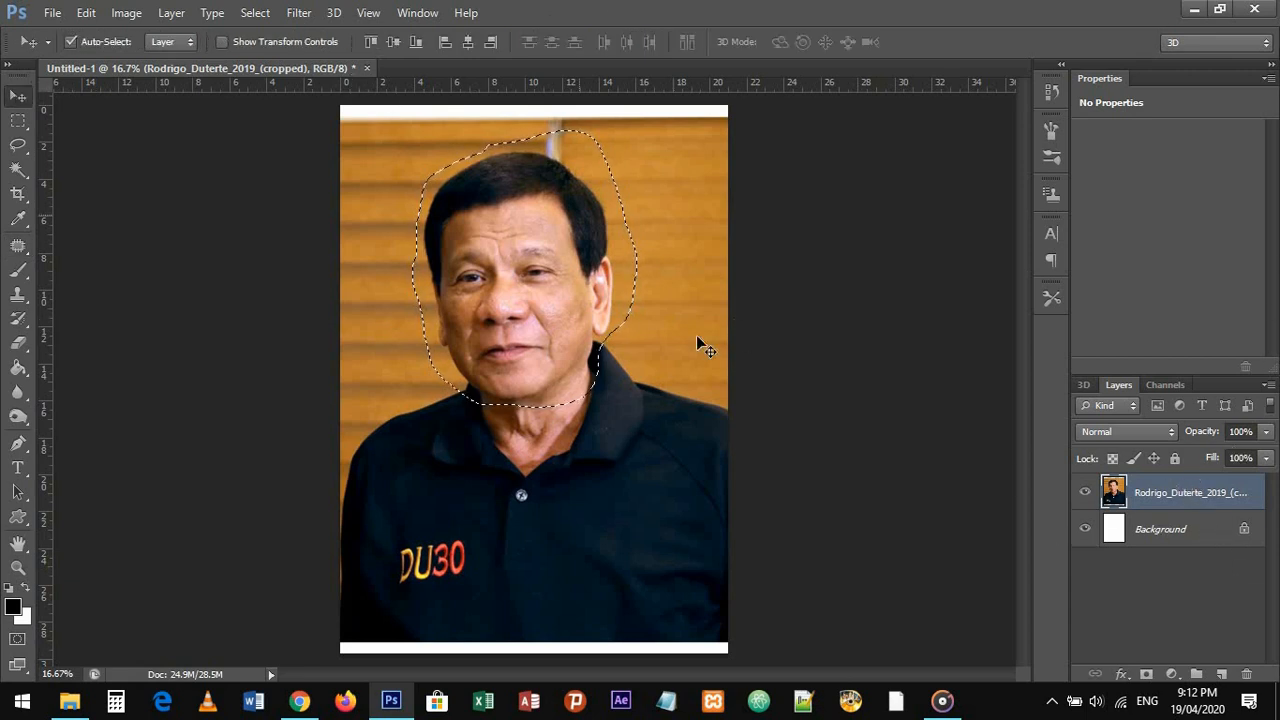
left_click(85, 14)
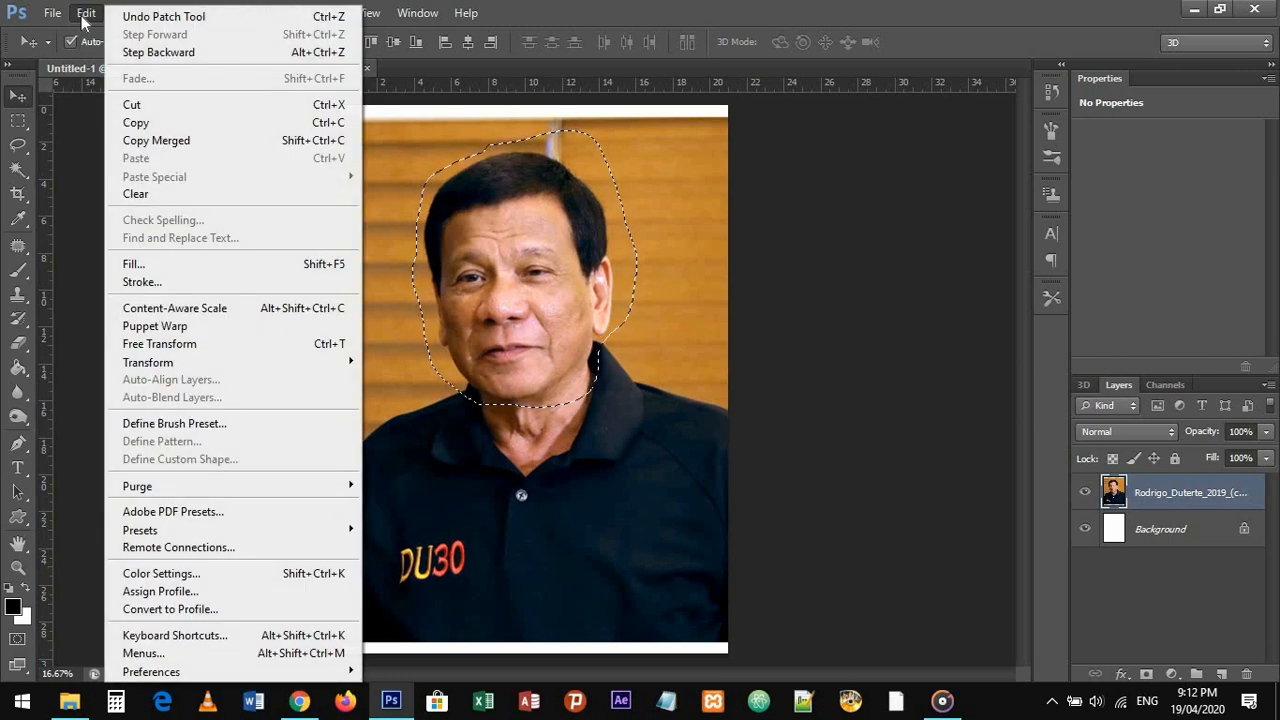
left_click(600, 306)
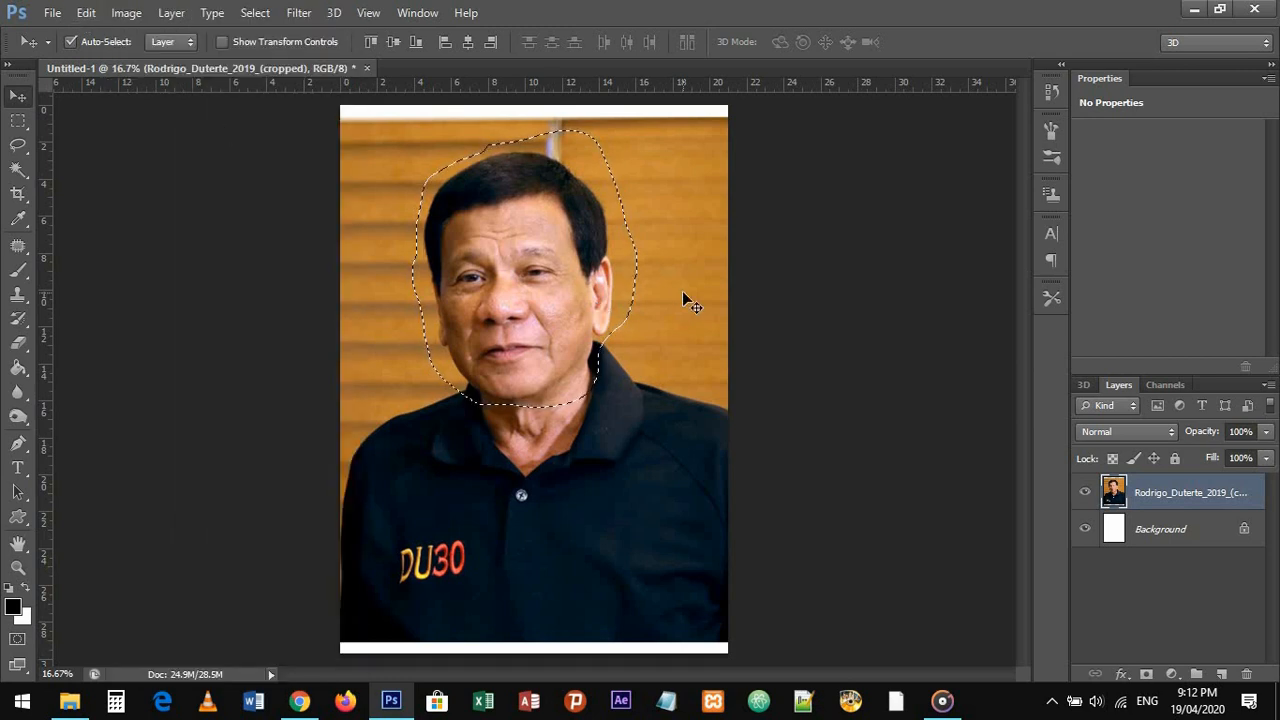
key("ctrl+k")
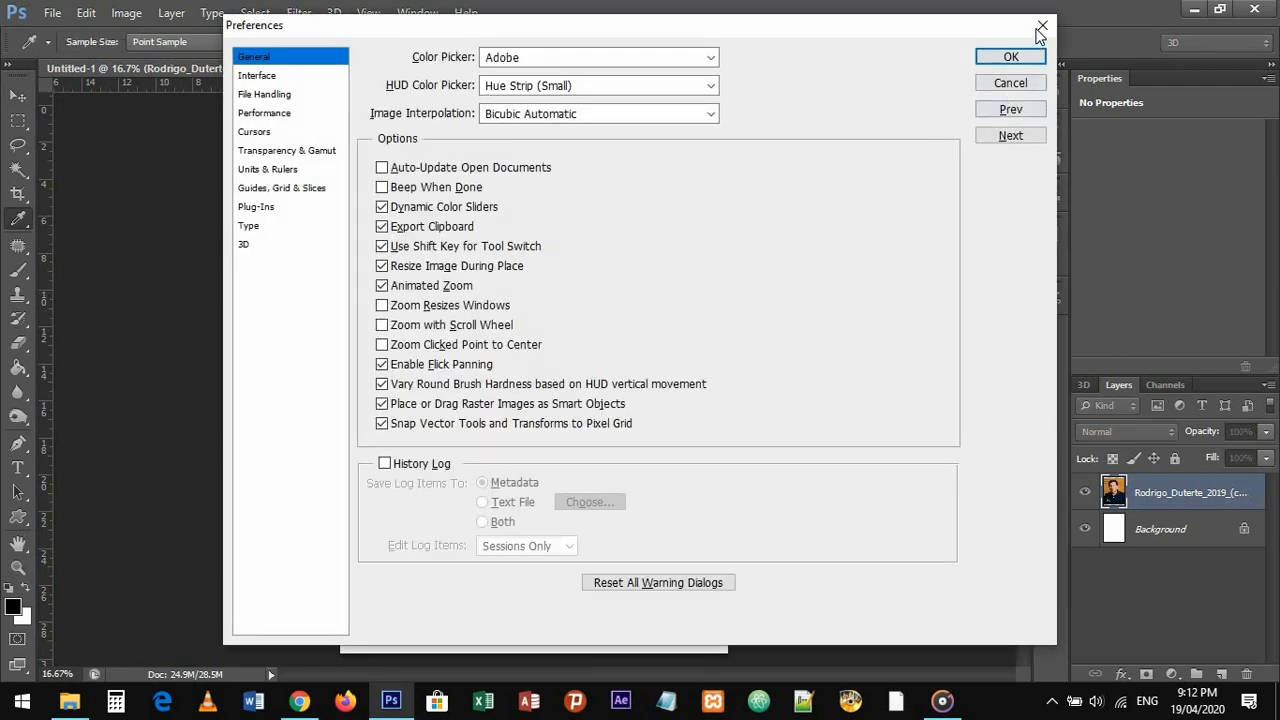
key("Escape")
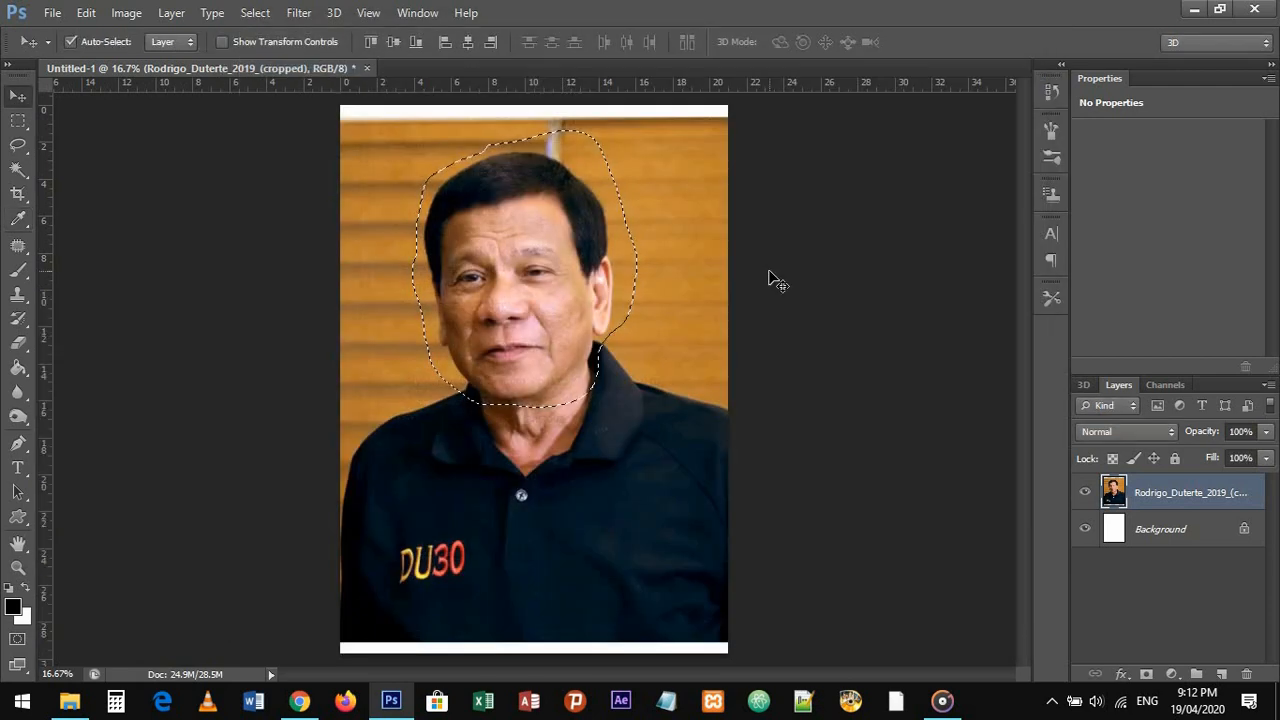
- Copy the selected head onto two new stacked layers and hide the original photo layer
key("ctrl+j")
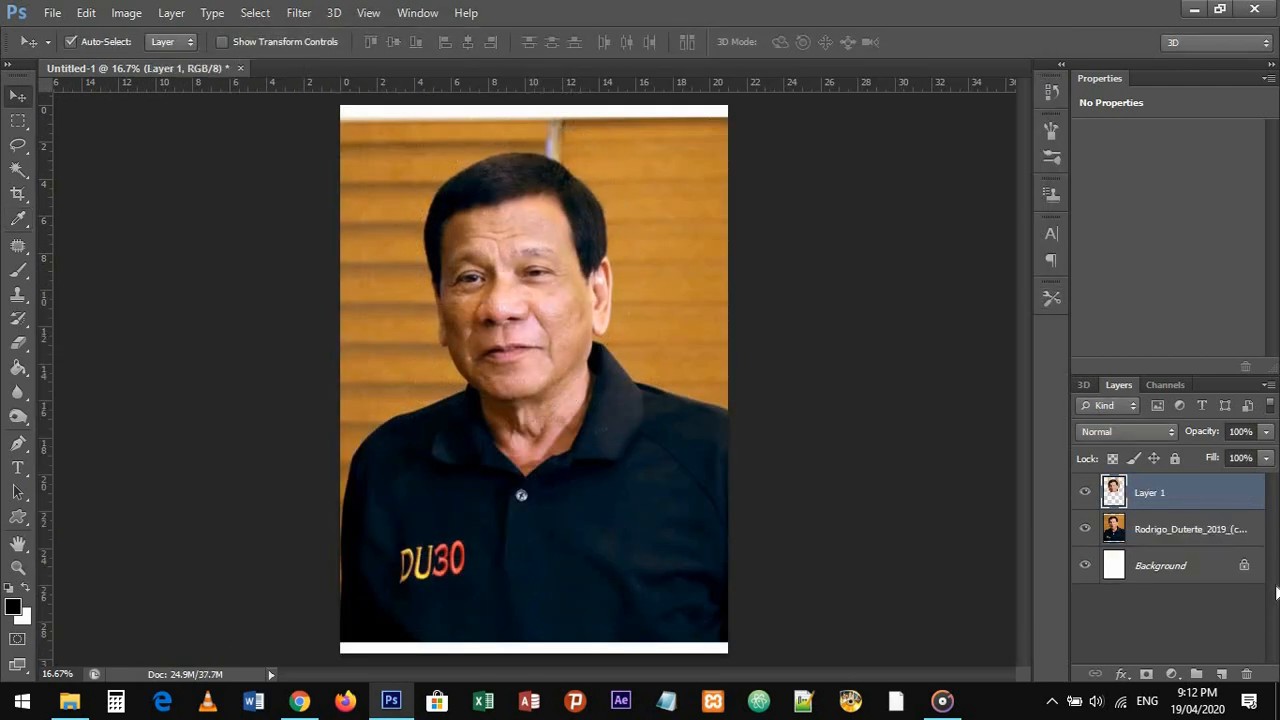
left_click(1085, 529)
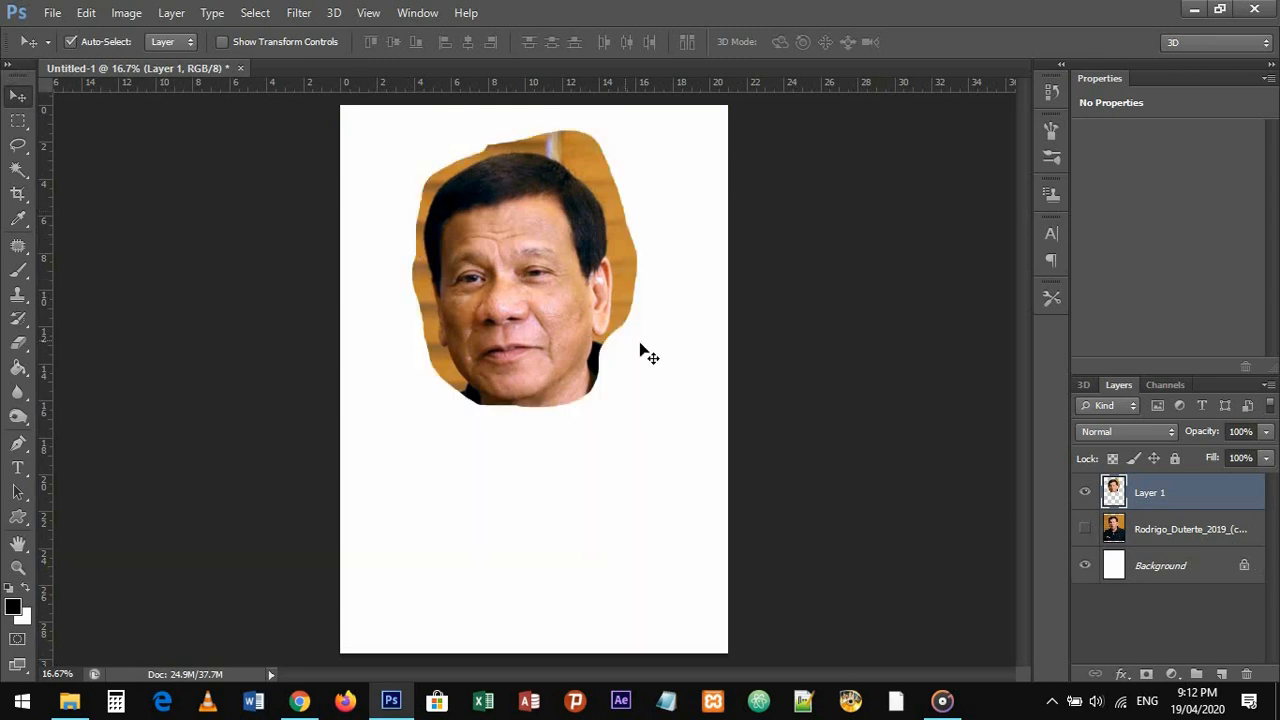
left_click_drag(1216, 483, 1221, 674)
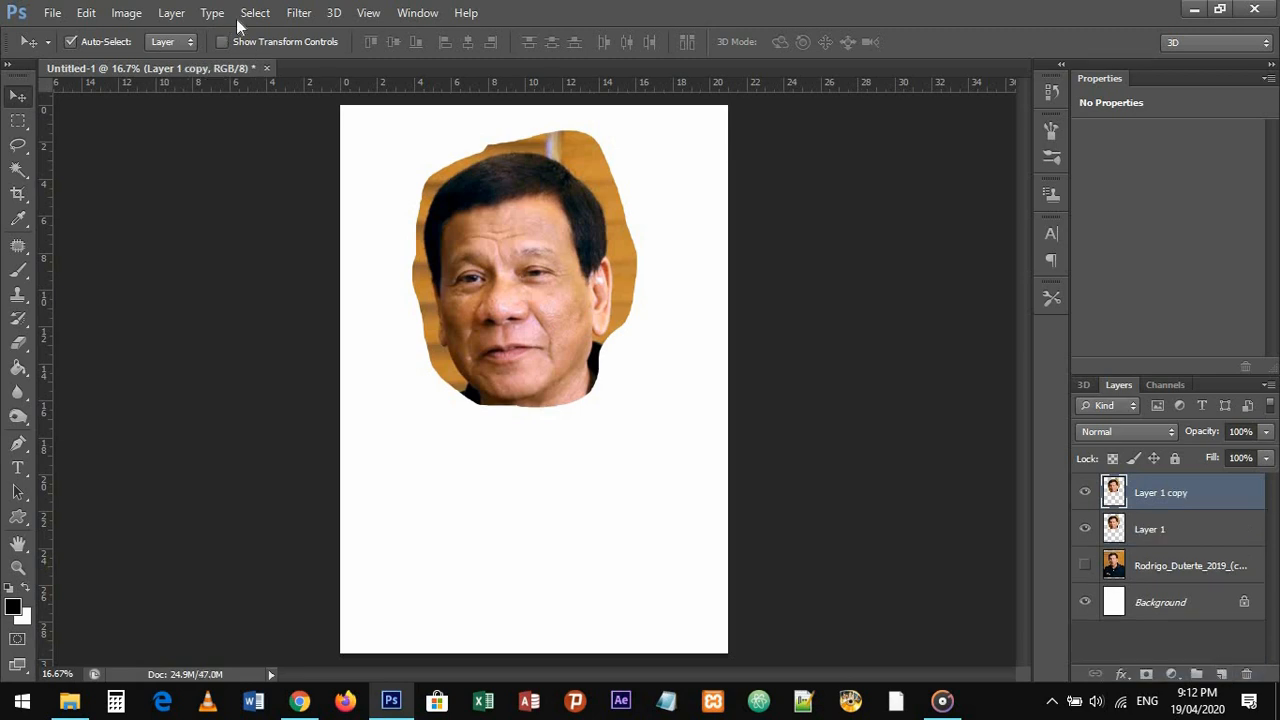
left_click(290, 18)
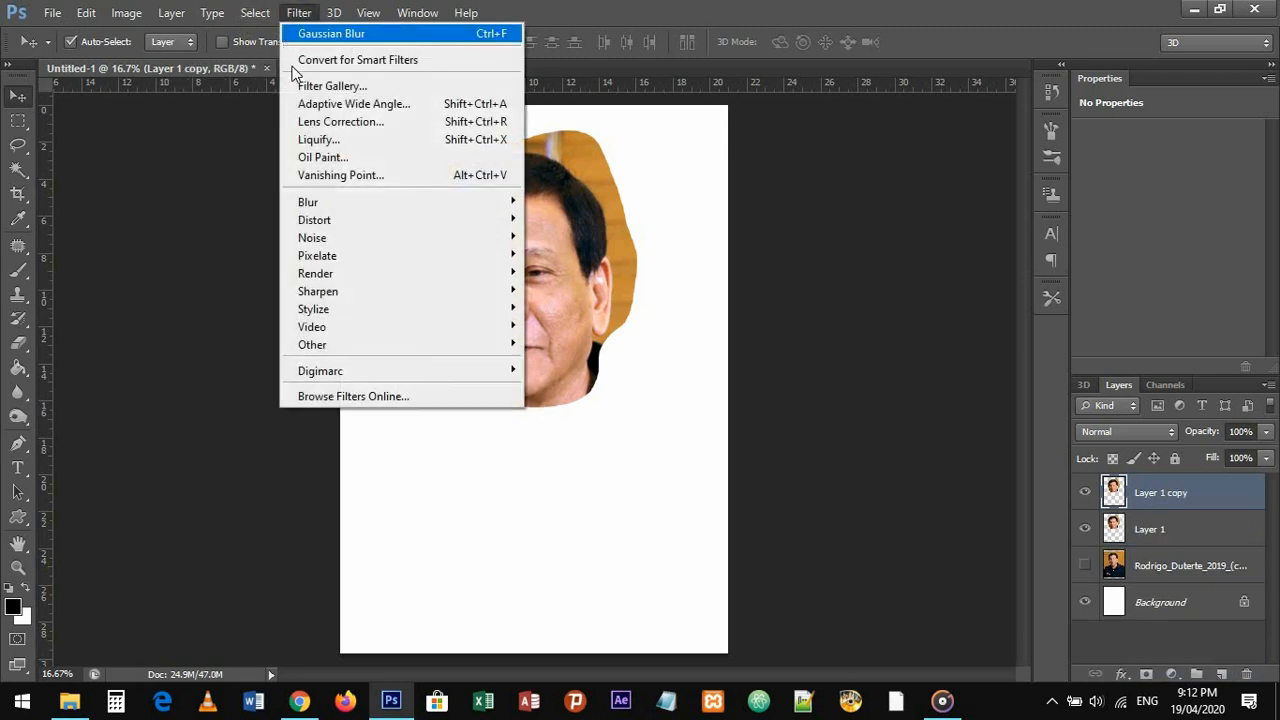
mouse_move(337, 204)
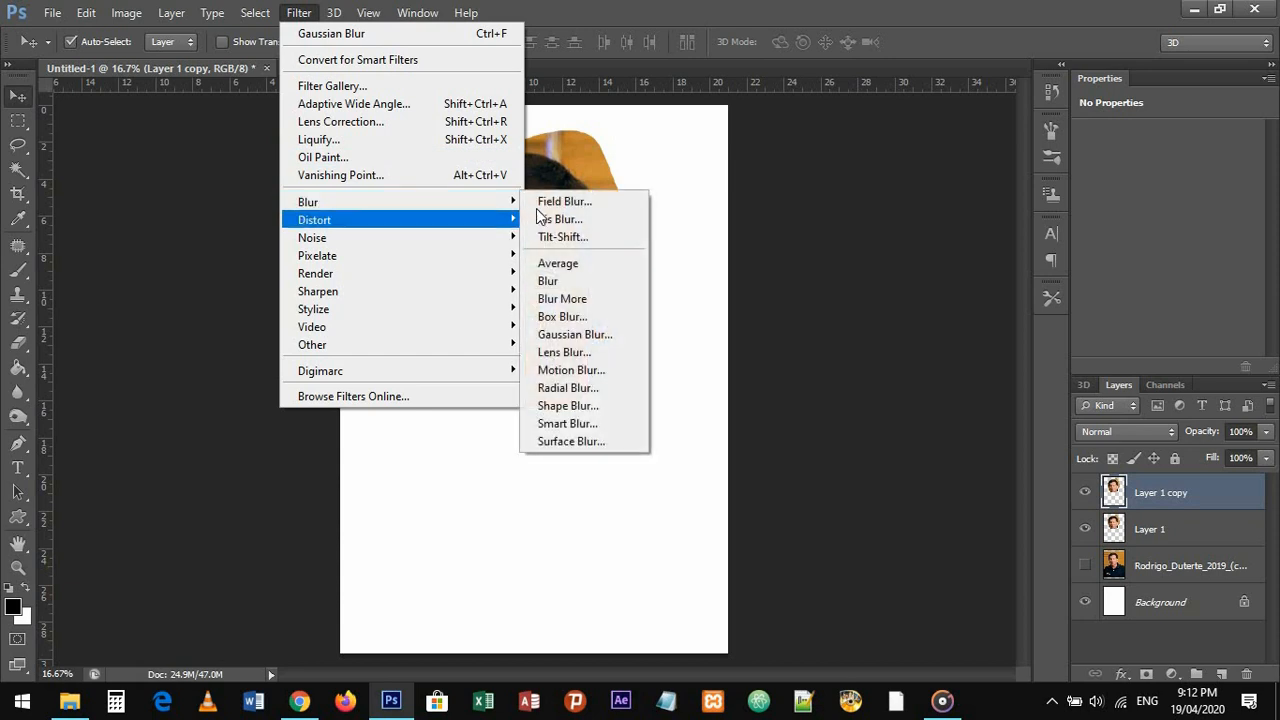
left_click(600, 332)
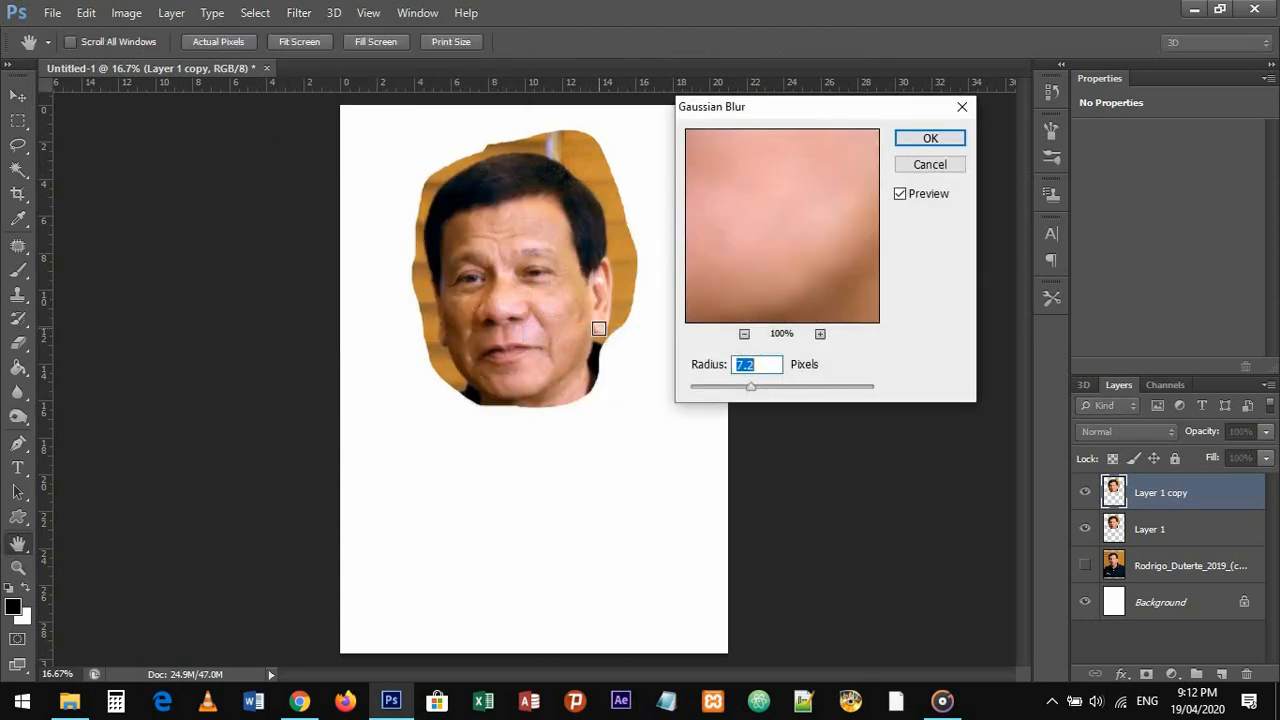
left_click(950, 164)
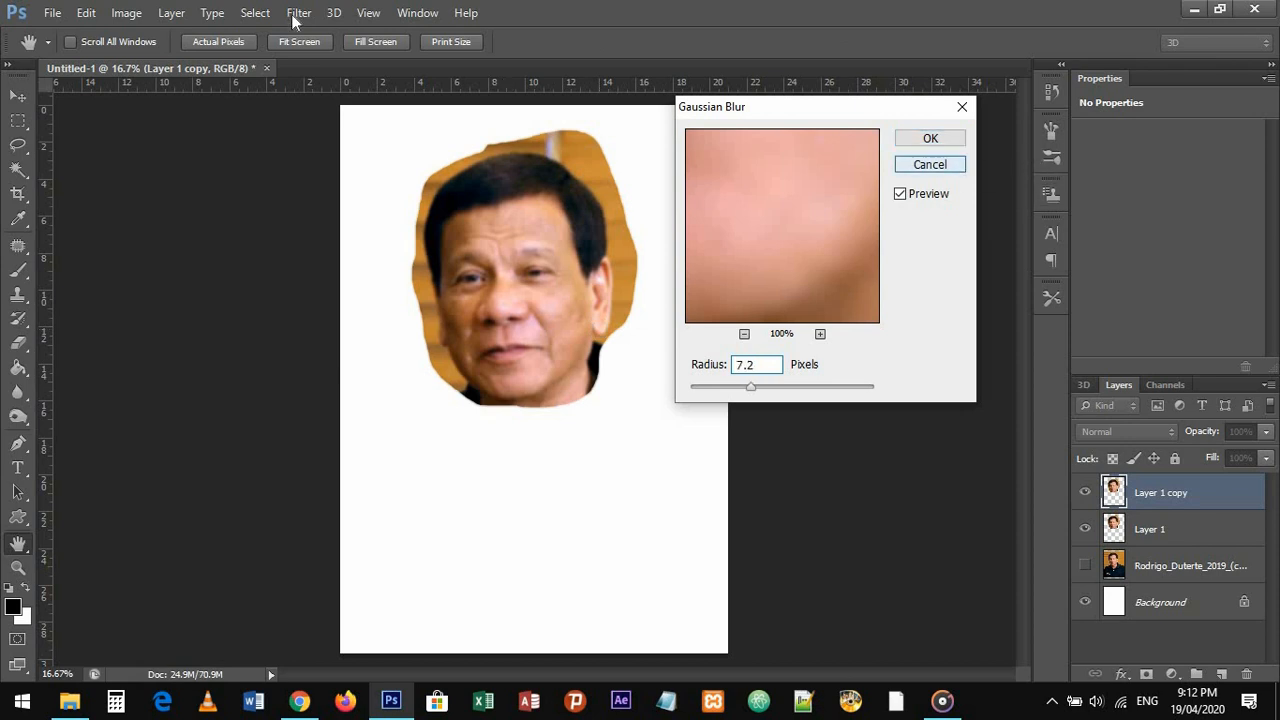
- Apply the Graphic Pen filter to the top head layer with stroke length 6, light/dark balance 39 and vertical stroke direction
left_click(300, 13)
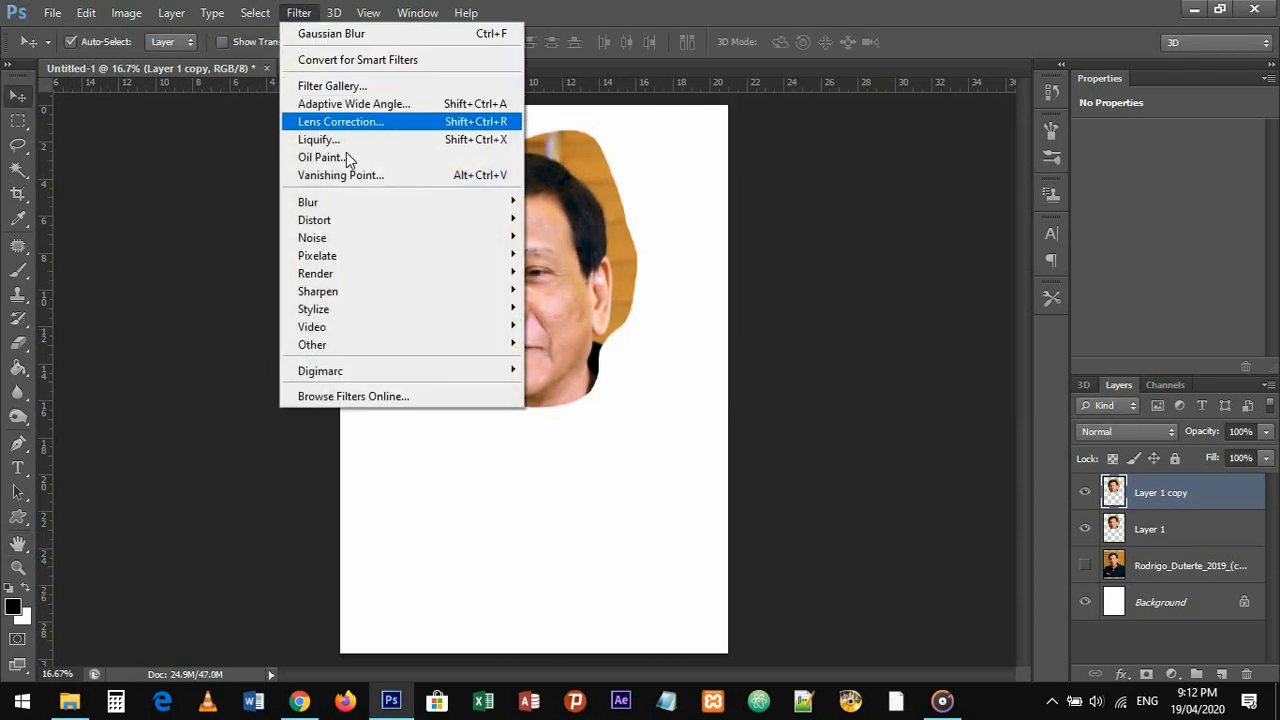
left_click(318, 87)
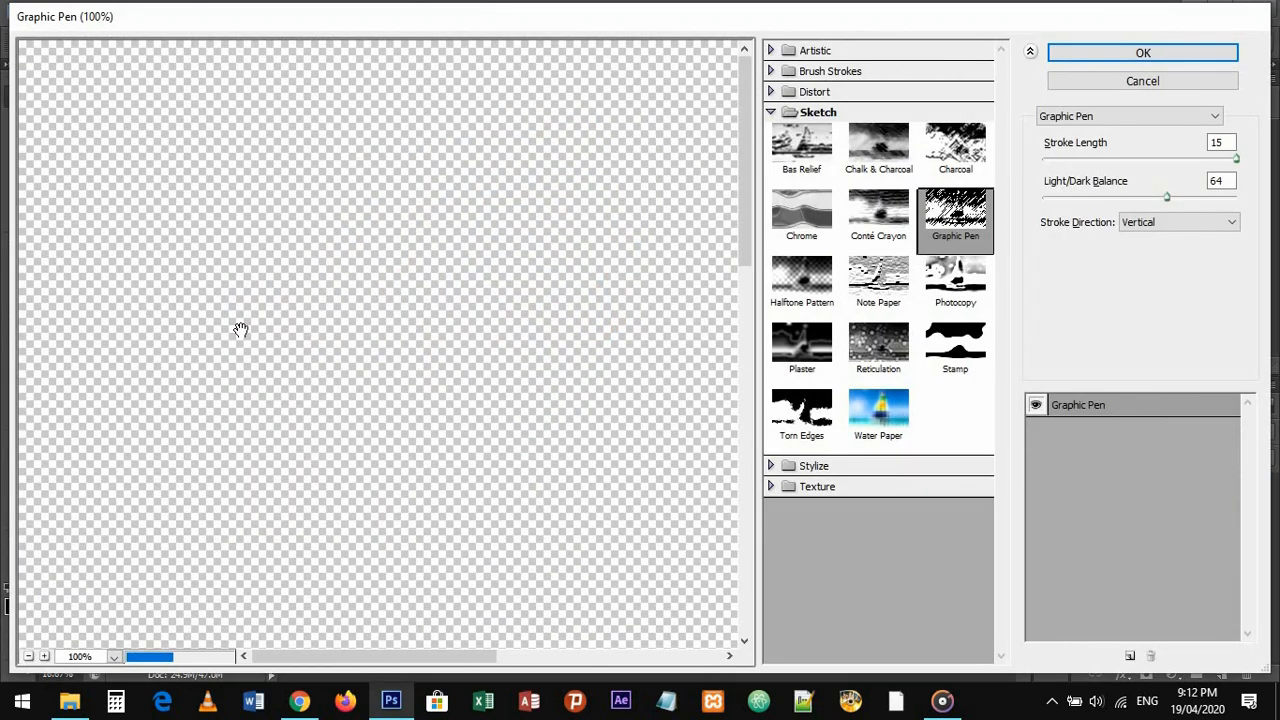
left_click(114, 659)
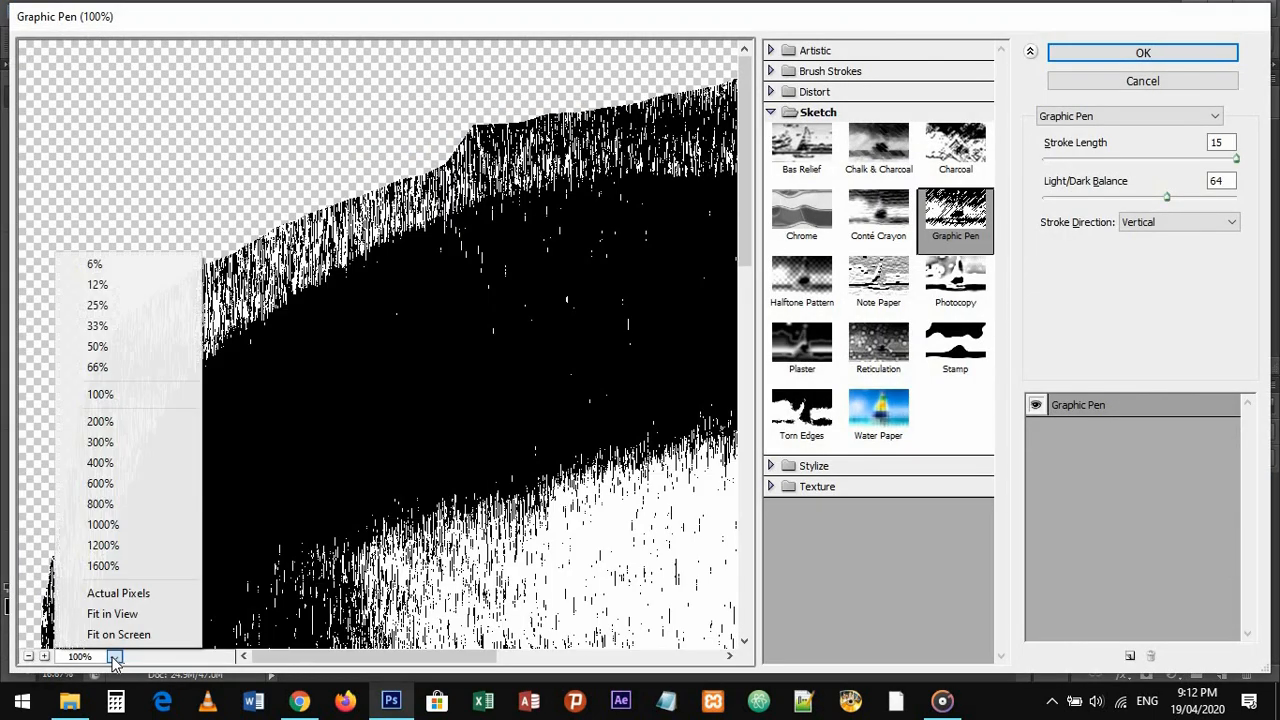
left_click(116, 635)
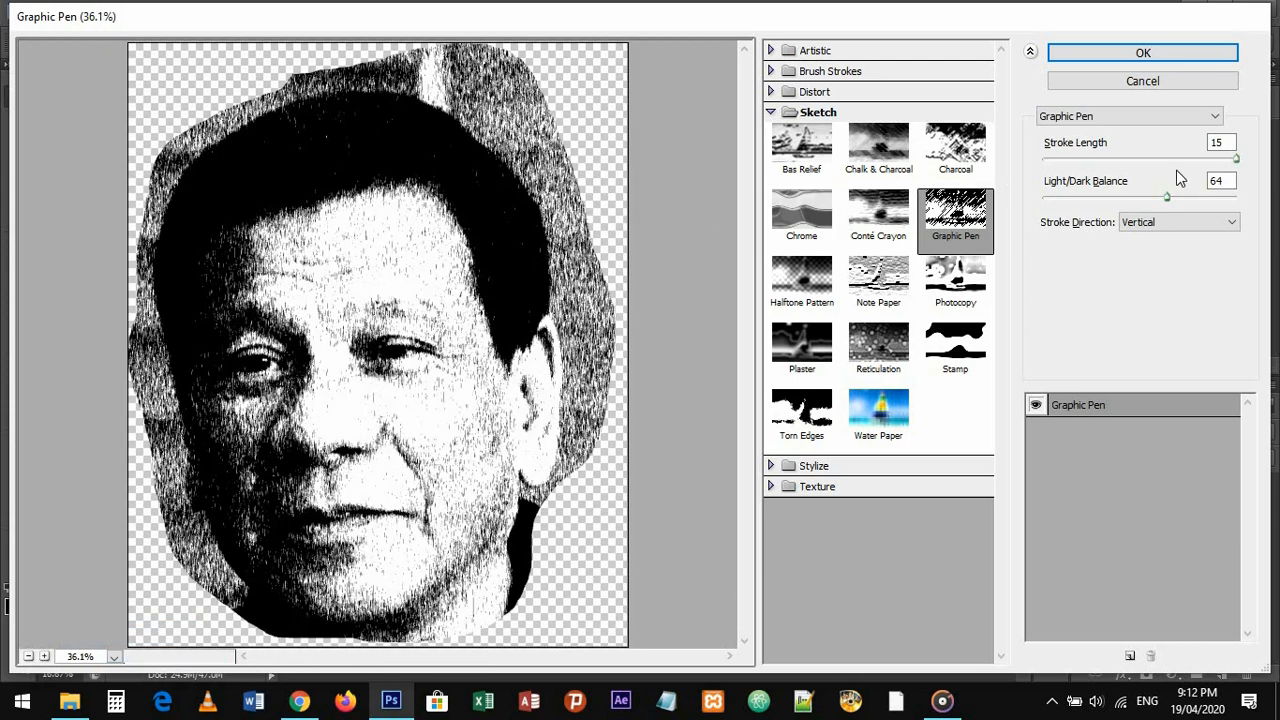
left_click_drag(1180, 160, 1088, 160)
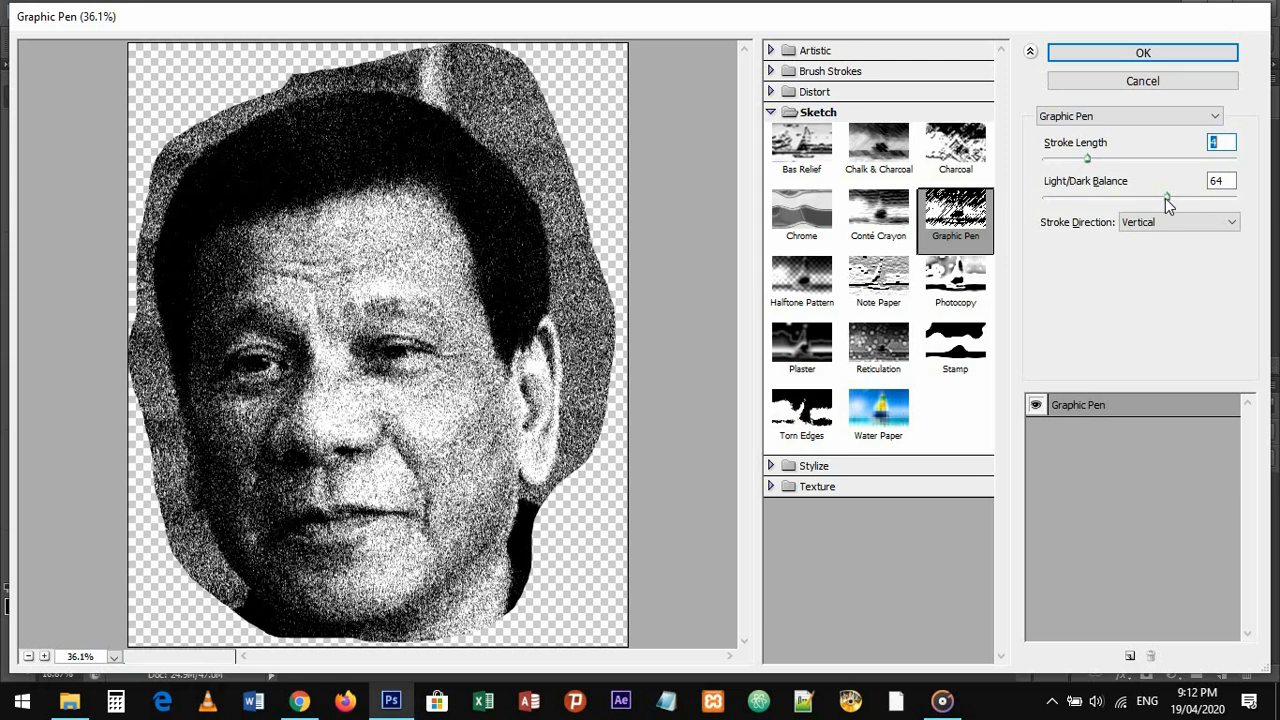
mouse_move(1167, 197)
left_mouse_down()
mouse_move(1118, 197)
mouse_move(1113, 175)
left_mouse_up()
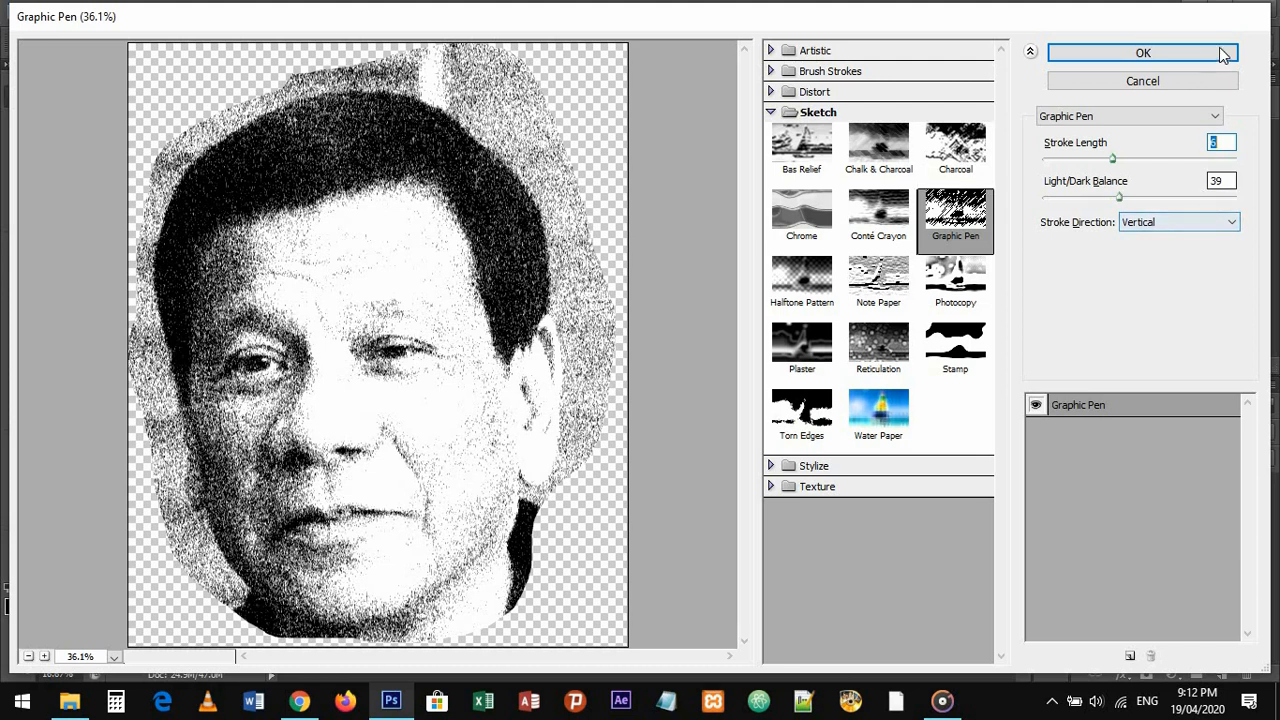
left_click(1206, 62)
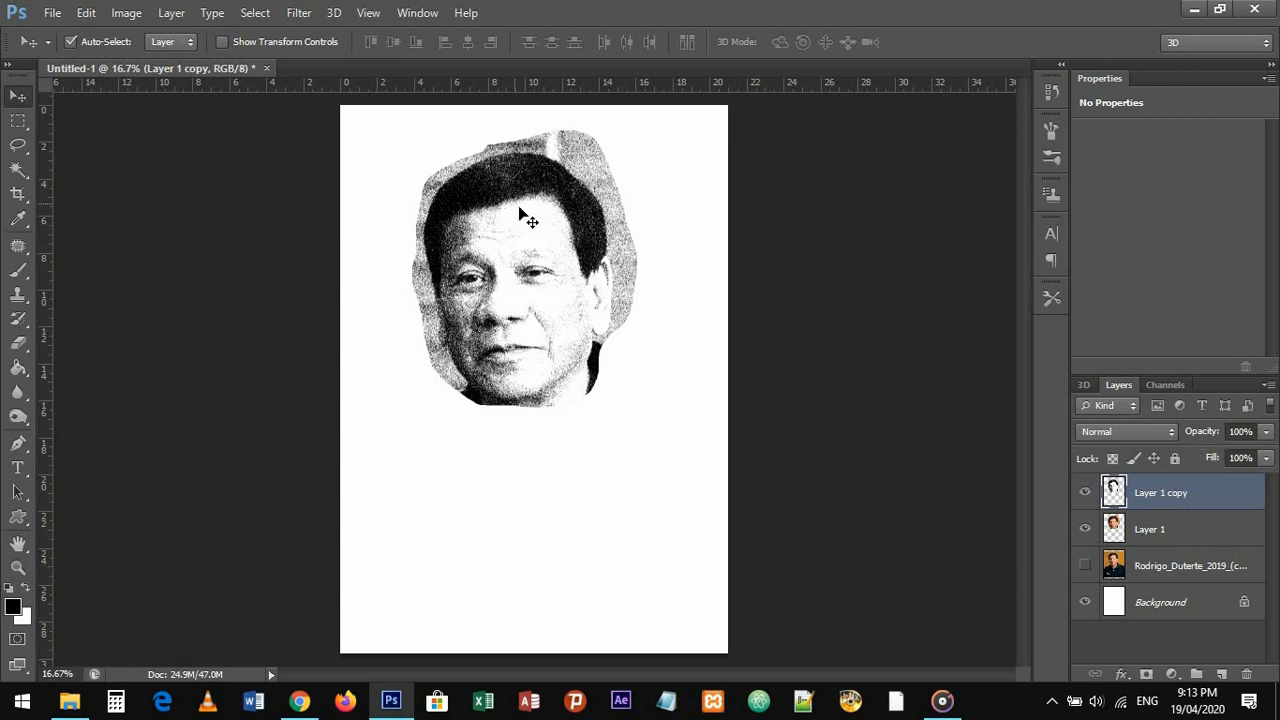
- Trace a closed Pen tool path around the sketched head, following the hair, left cheek, jaw, chin and ear
scroll(557, 375, "up", 4)
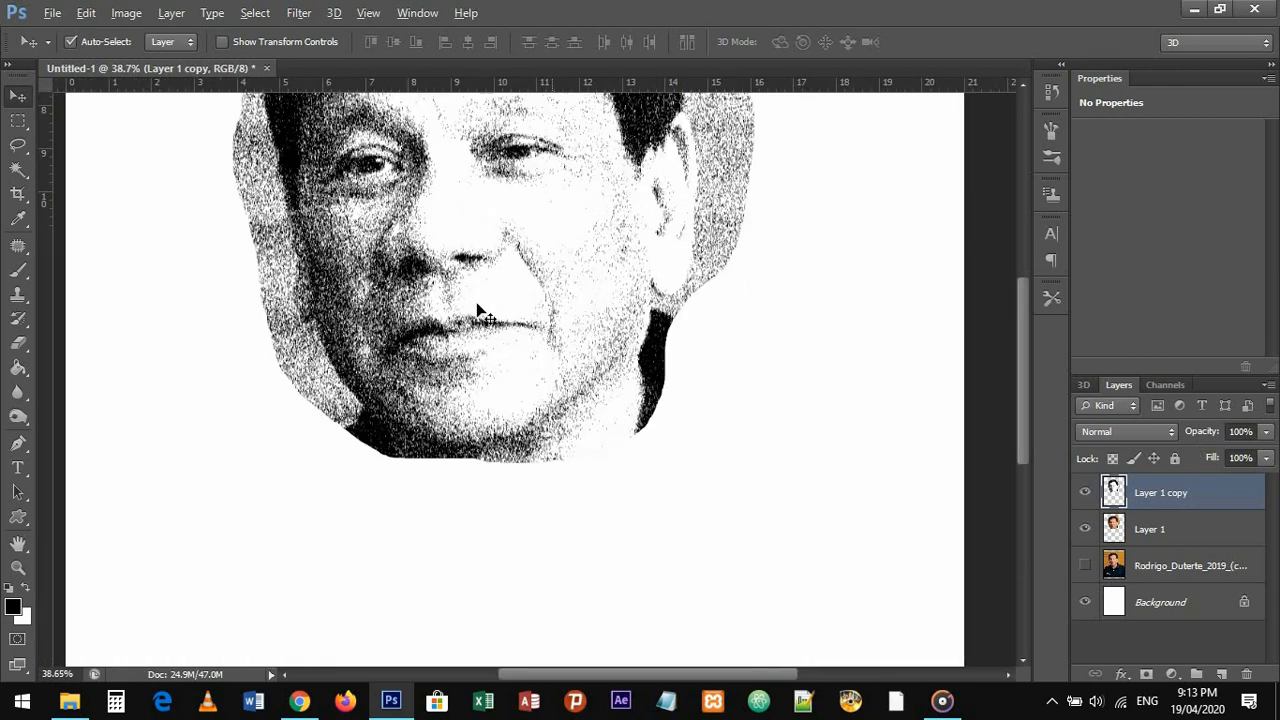
left_click_drag(546, 380, 546, 478)
scroll(546, 478, "up", 2)
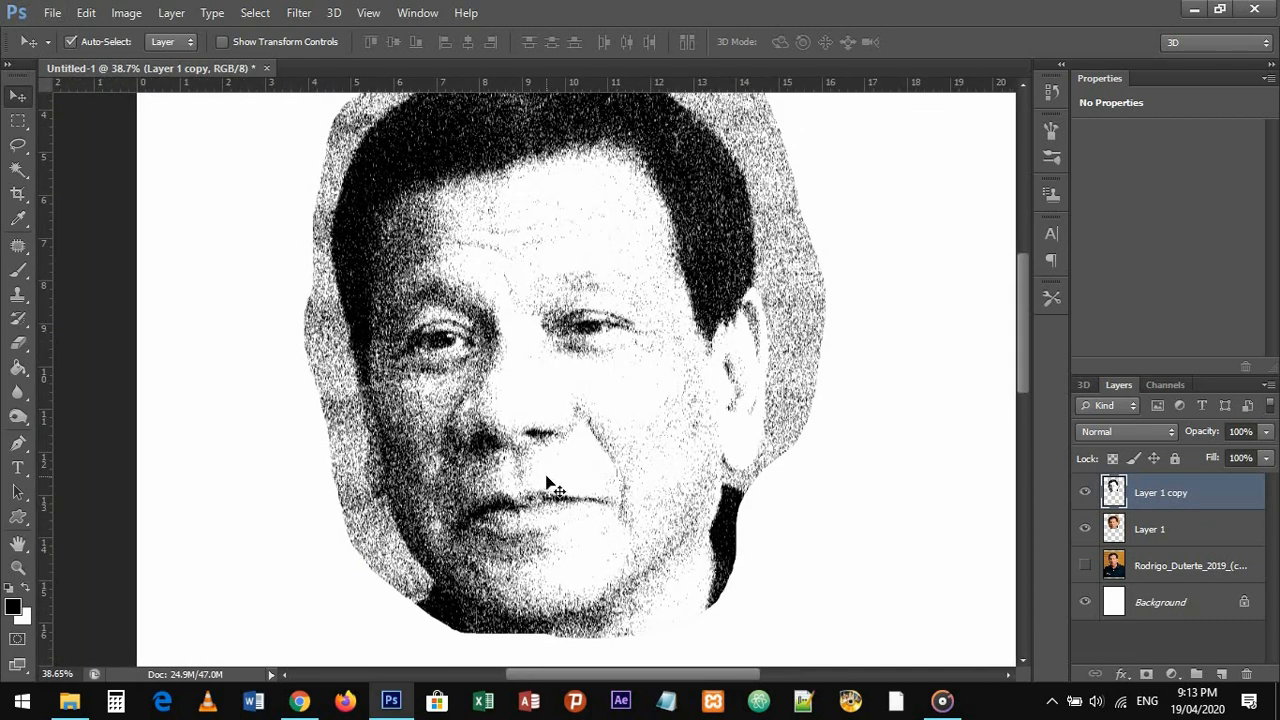
key("p")
scroll(433, 384, "up", 4)
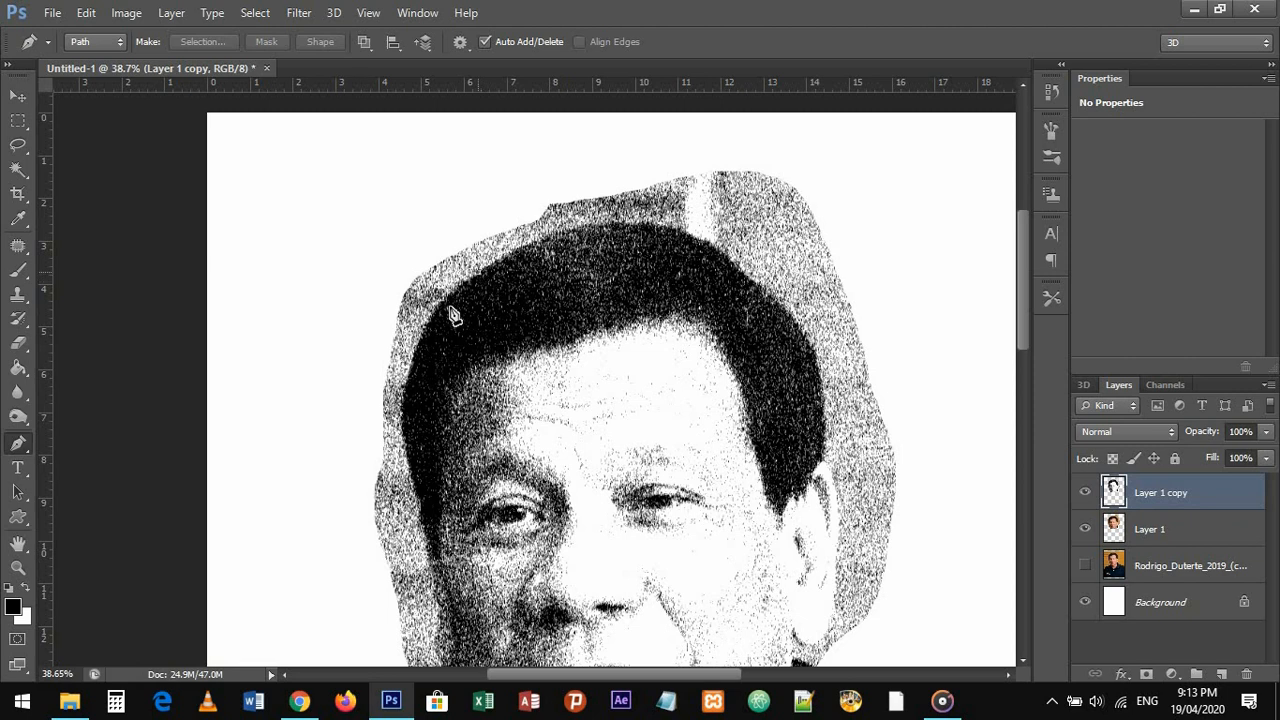
left_click(417, 350)
scroll(405, 400, "down", 4)
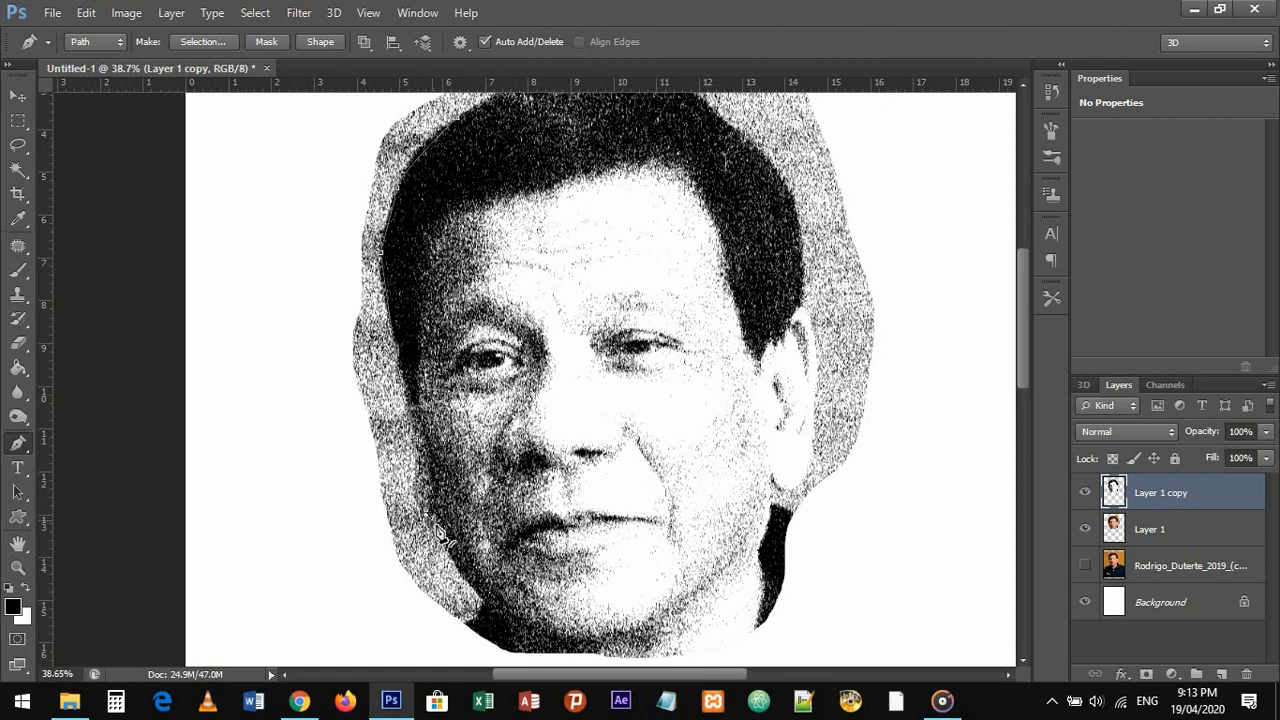
scroll(440, 536, "down", 4)
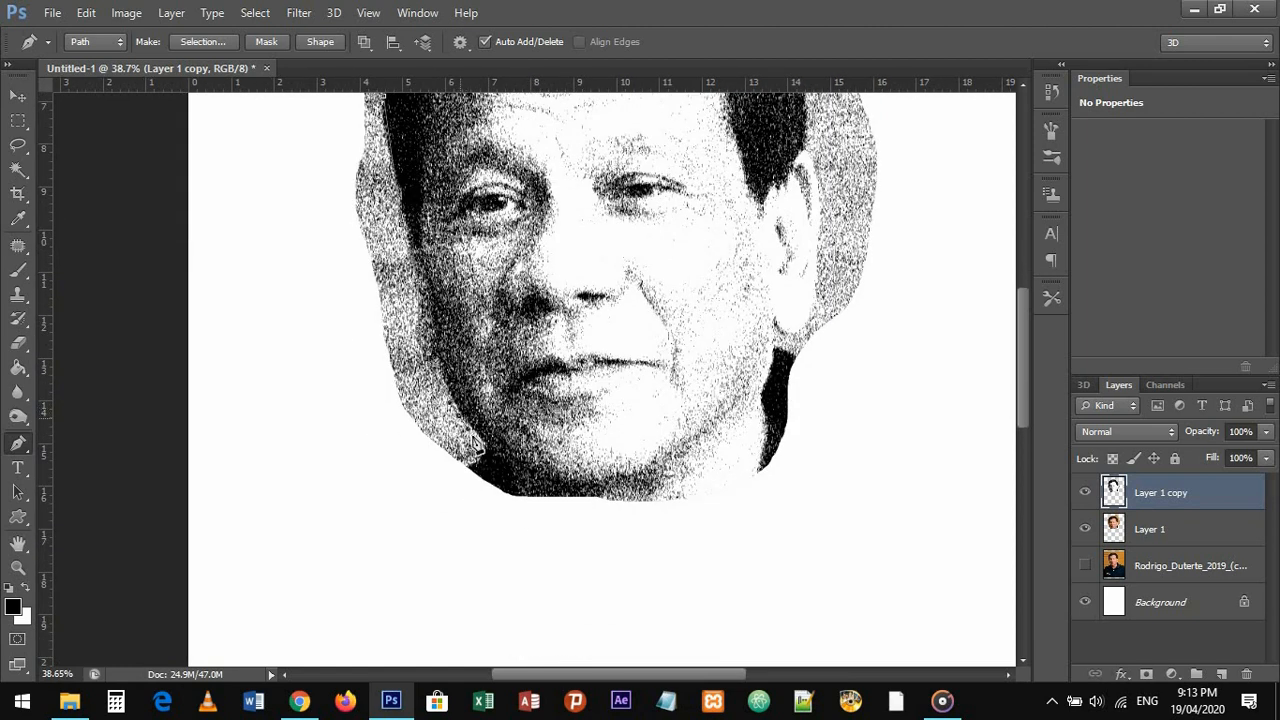
left_click(501, 472)
left_click_drag(576, 491, 620, 500)
left_click_drag(738, 419, 772, 348)
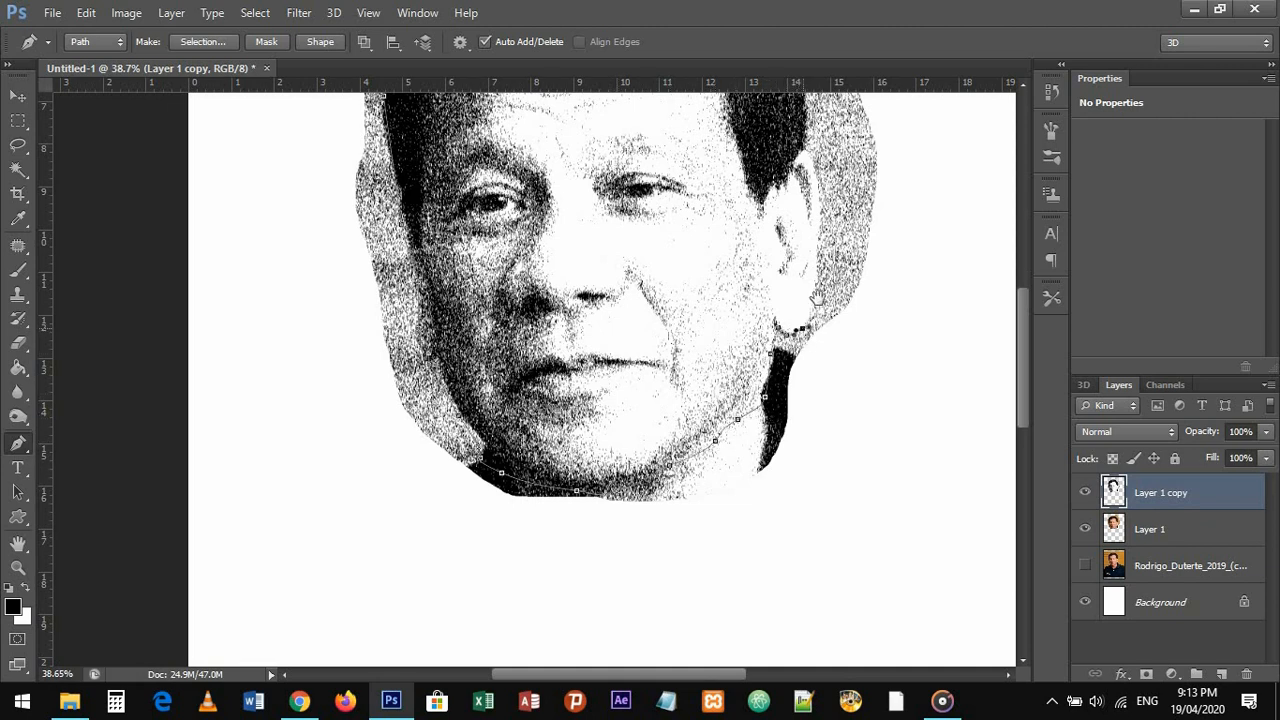
mouse_move(824, 305)
left_mouse_down()
mouse_move(806, 343)
mouse_move(803, 300)
left_mouse_up()
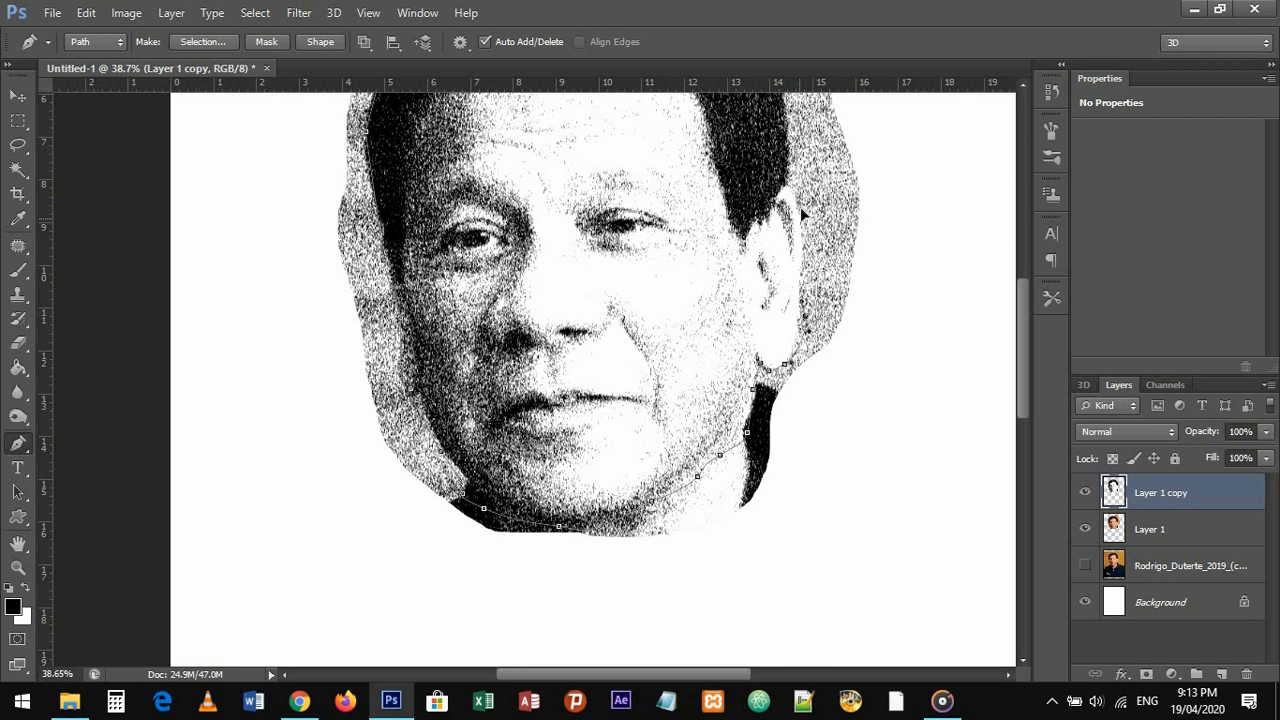
left_click_drag(794, 192, 720, 320)
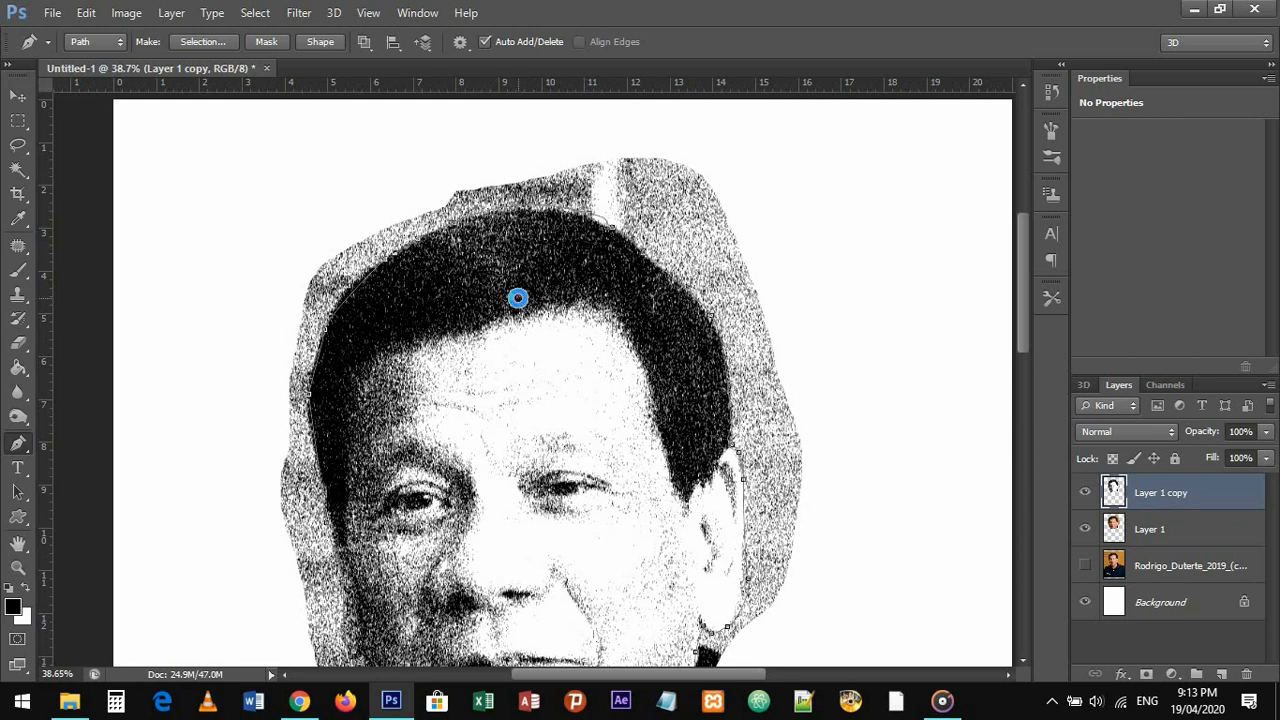
- Copy the traced head from the sketch layer onto a new layer and hide Layer 1 copy and Layer 1
left_click(517, 298)
key("ctrl+alt+shift+e")
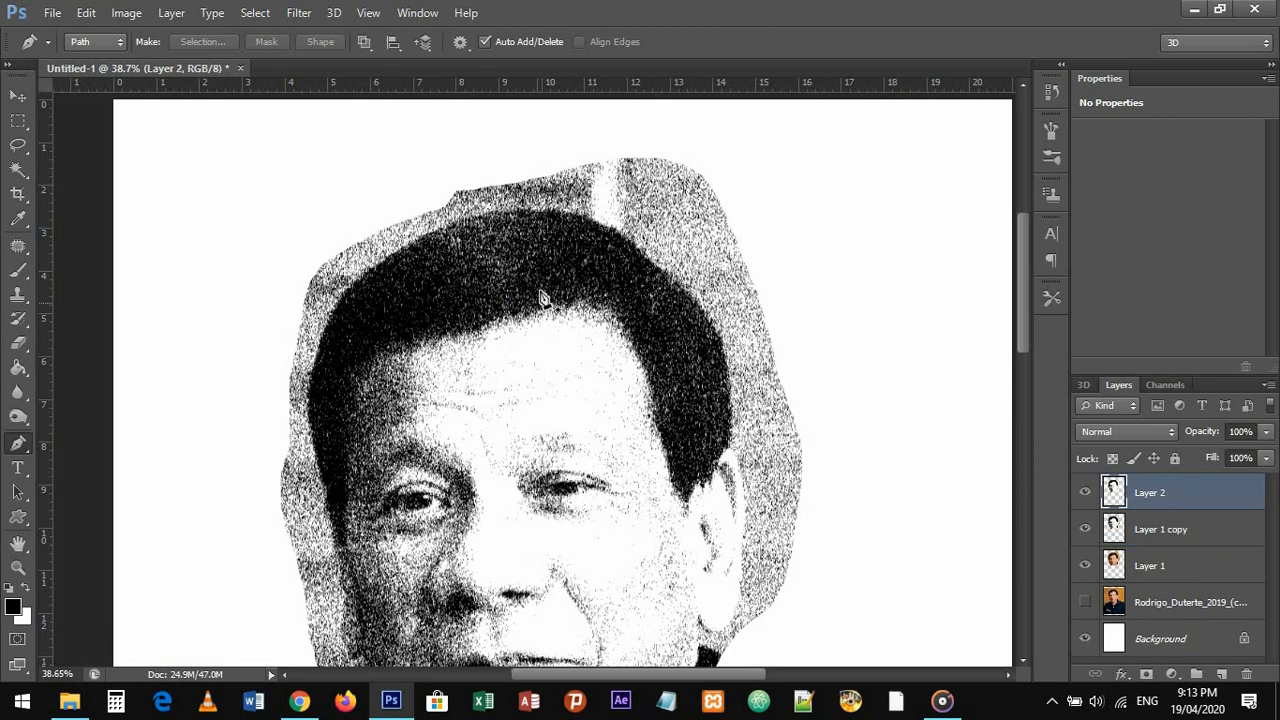
left_click(1085, 529)
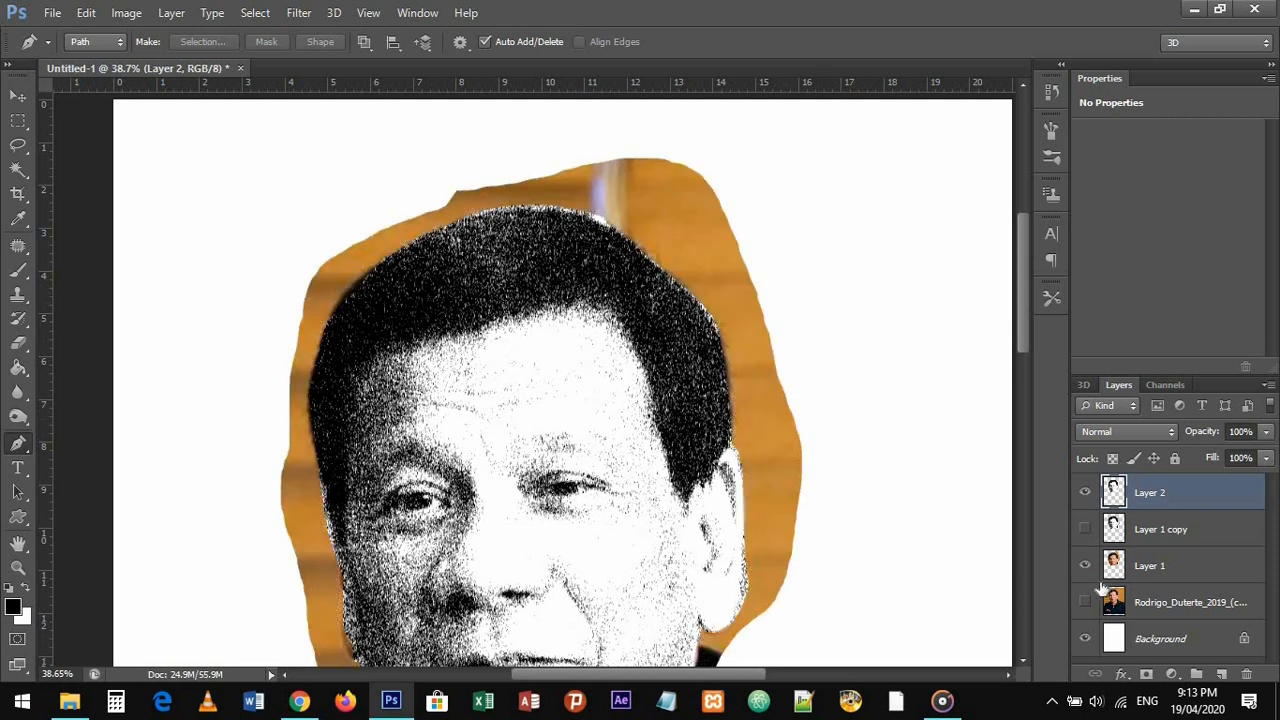
left_click(1085, 566)
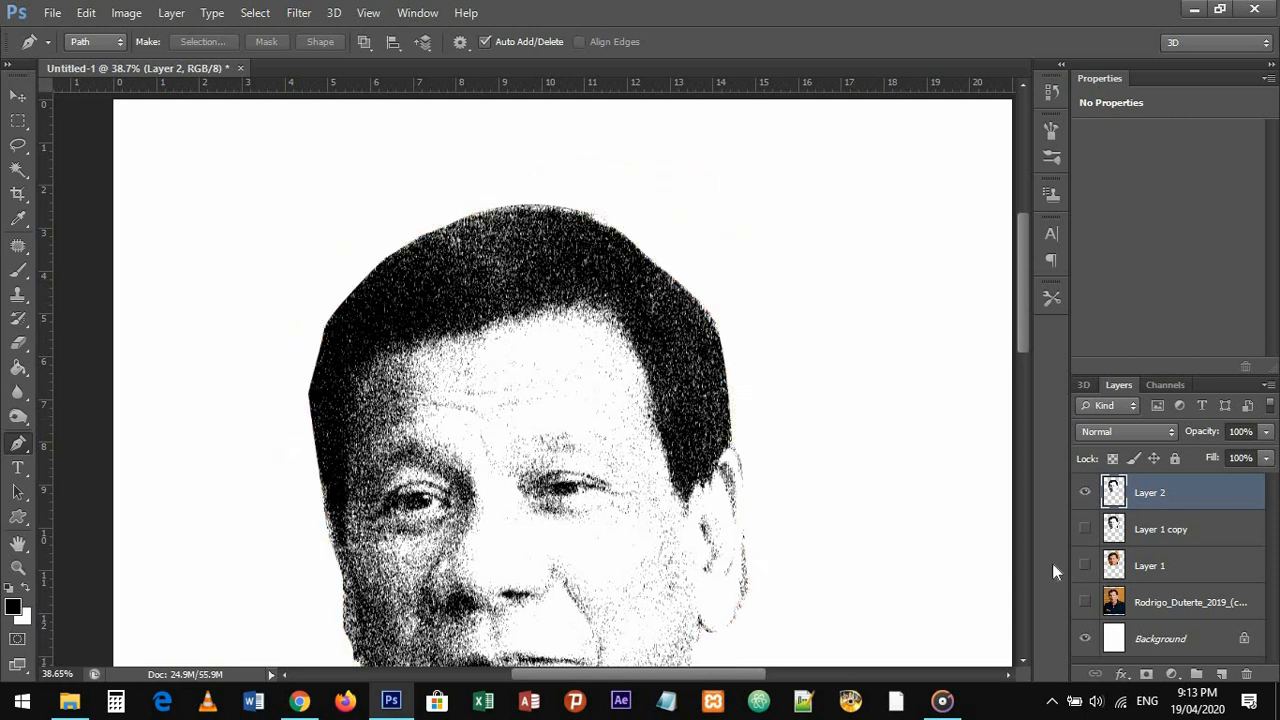
- Add a new empty layer above the cut-out sketch head
left_click(18, 96)
scroll(571, 400, "down", 3)
left_click_drag(670, 443, 663, 414)
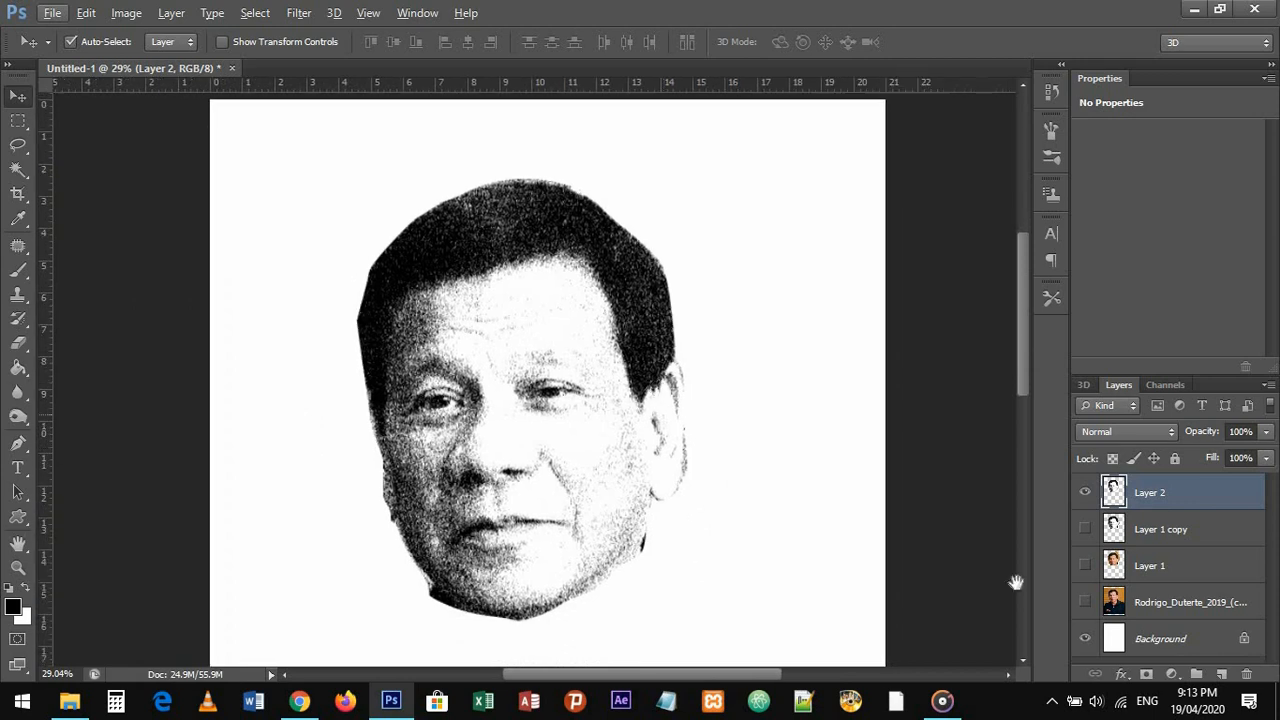
left_click(1221, 674)
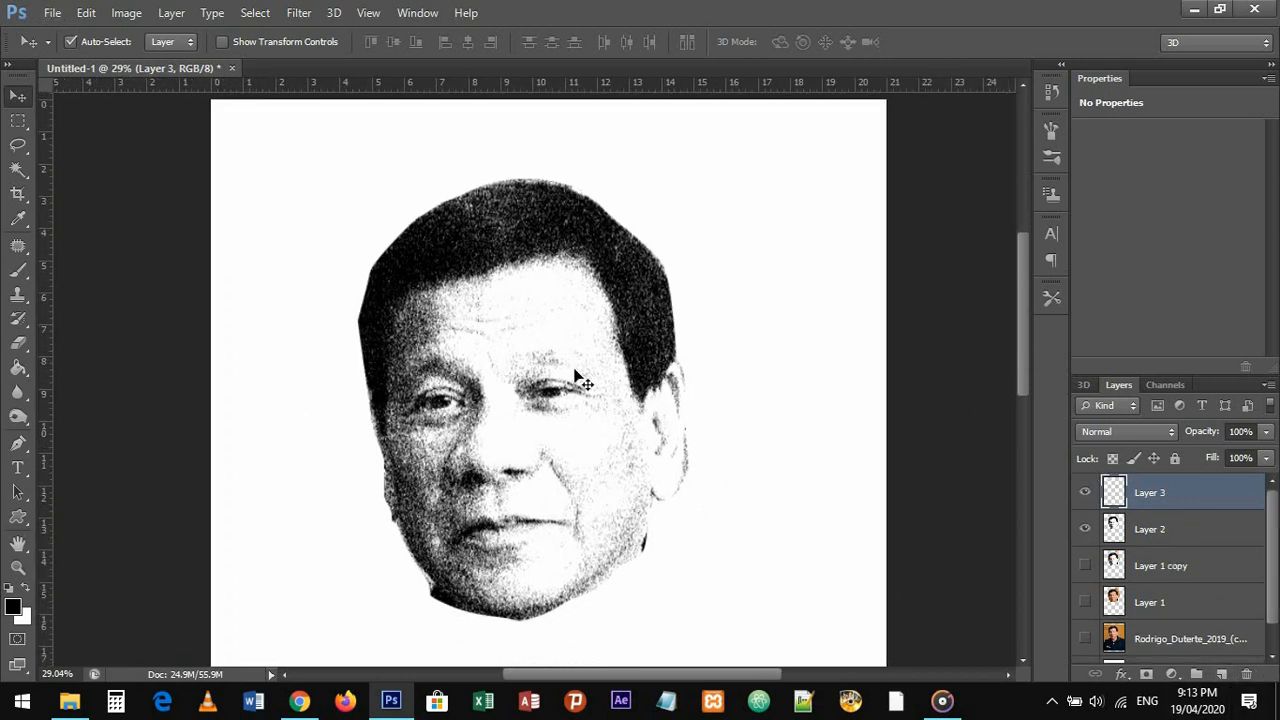
scroll(537, 387, "down", 3)
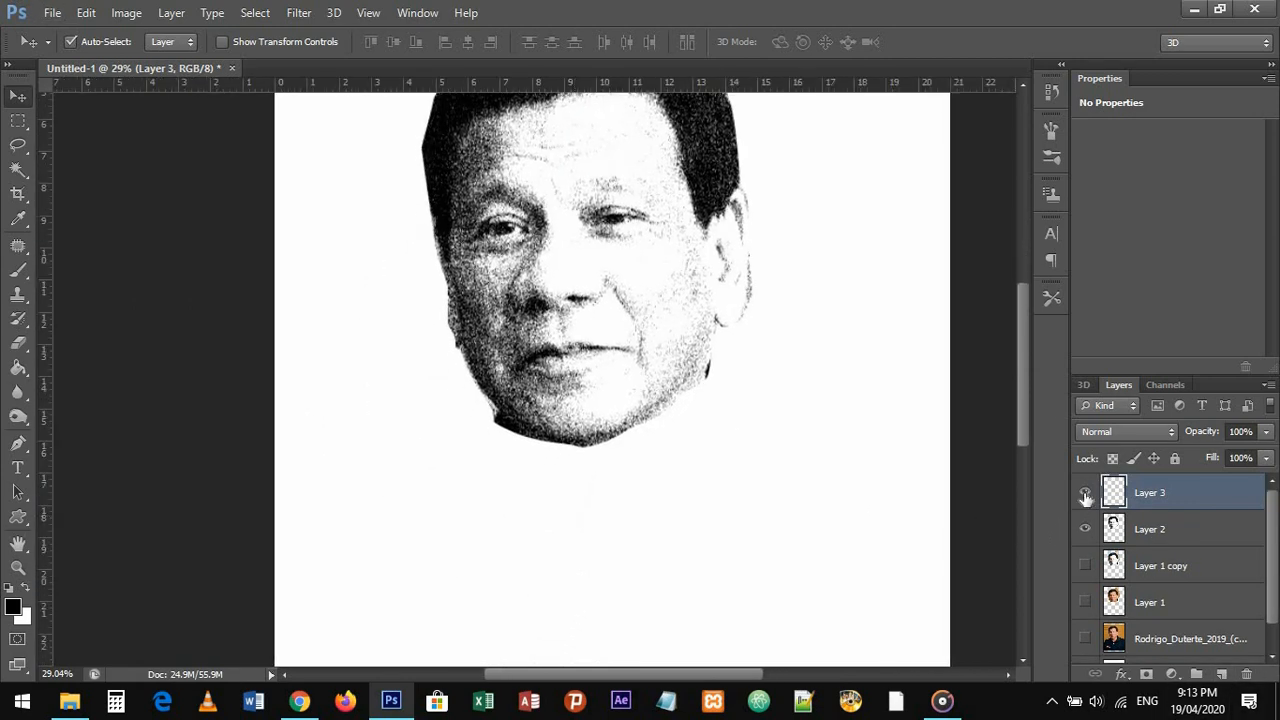
- Hide the sketch layers and show only the colour head on Layer 1 and the new empty layer above the white background
left_click_drag(1086, 494, 1091, 612)
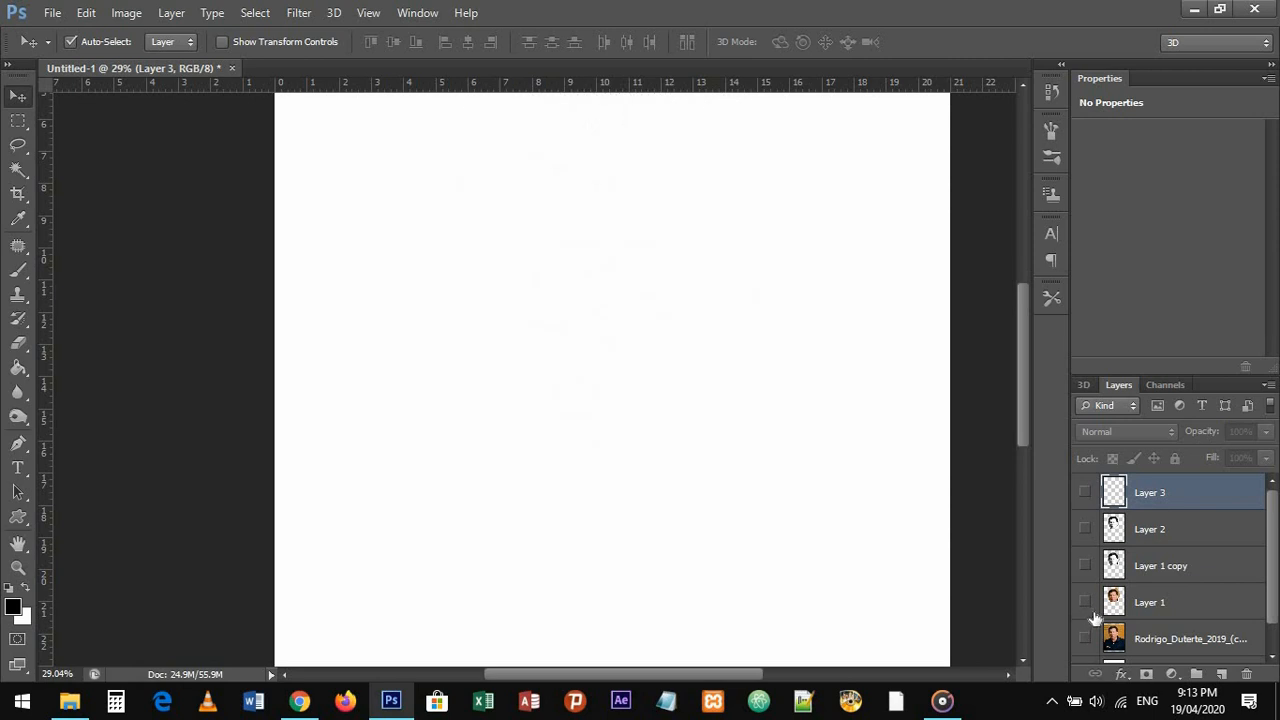
left_click(1085, 603)
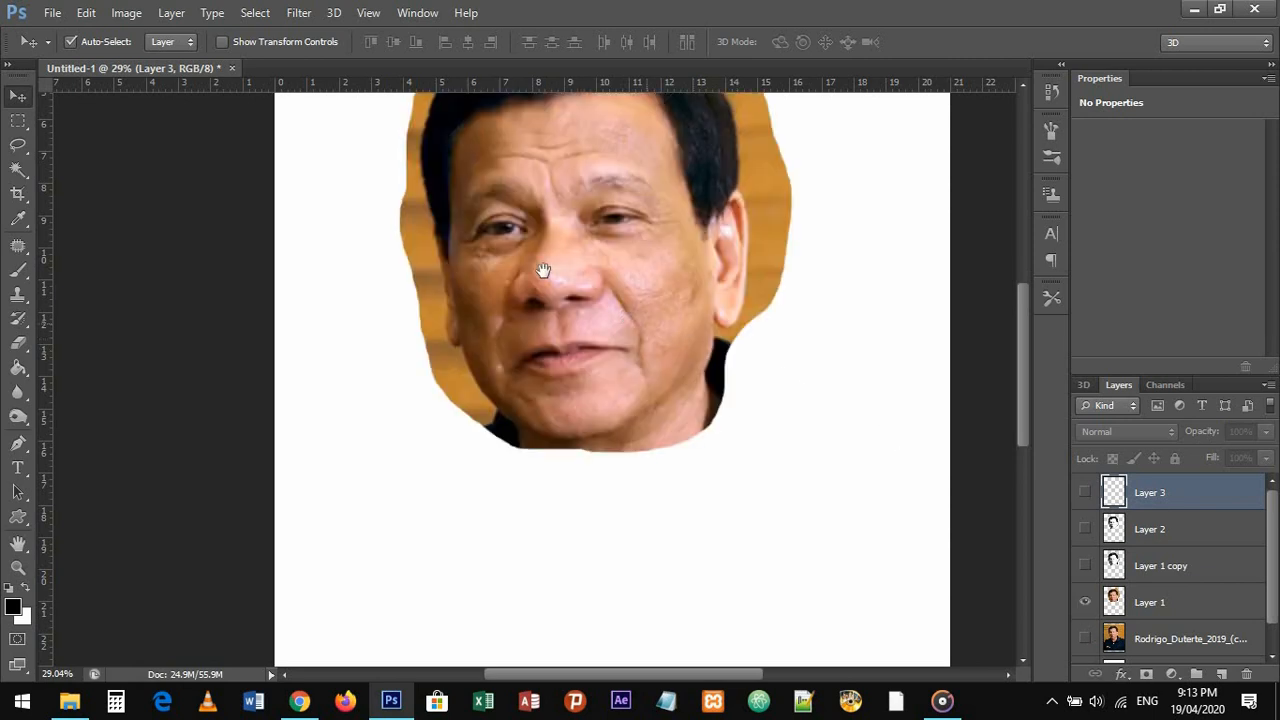
scroll(506, 451, "up", 5)
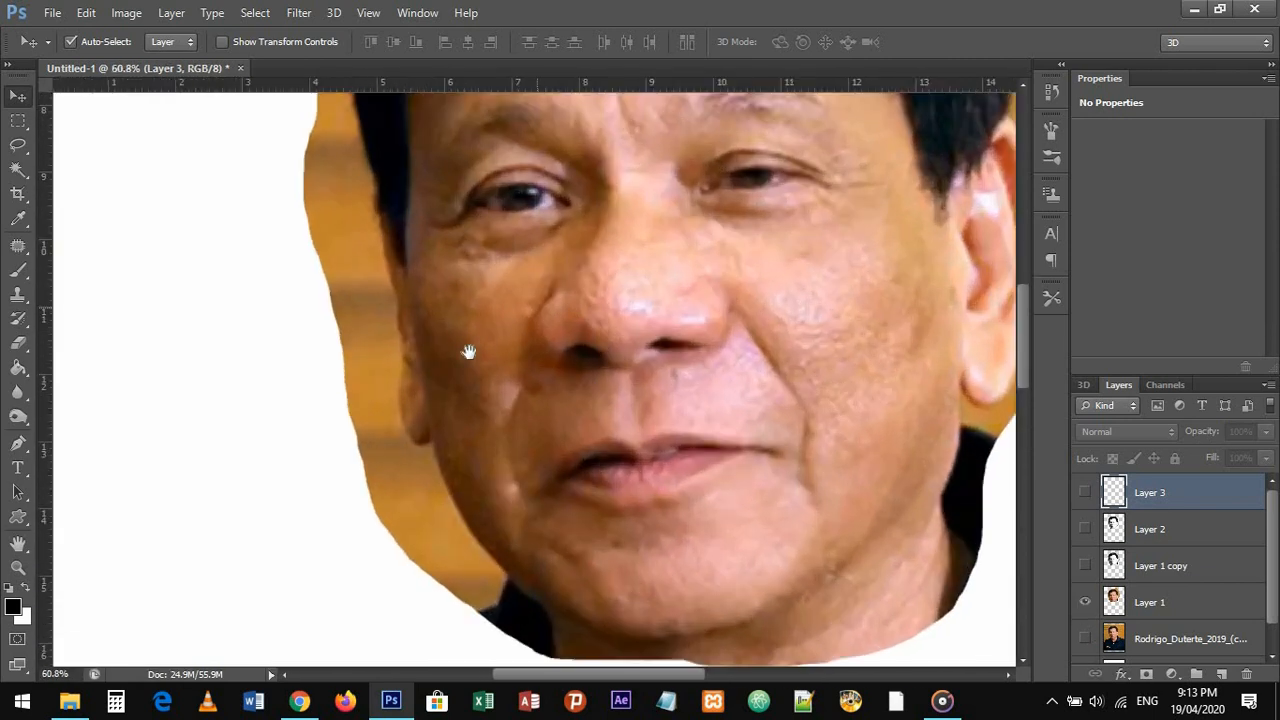
left_click_drag(469, 352, 399, 402)
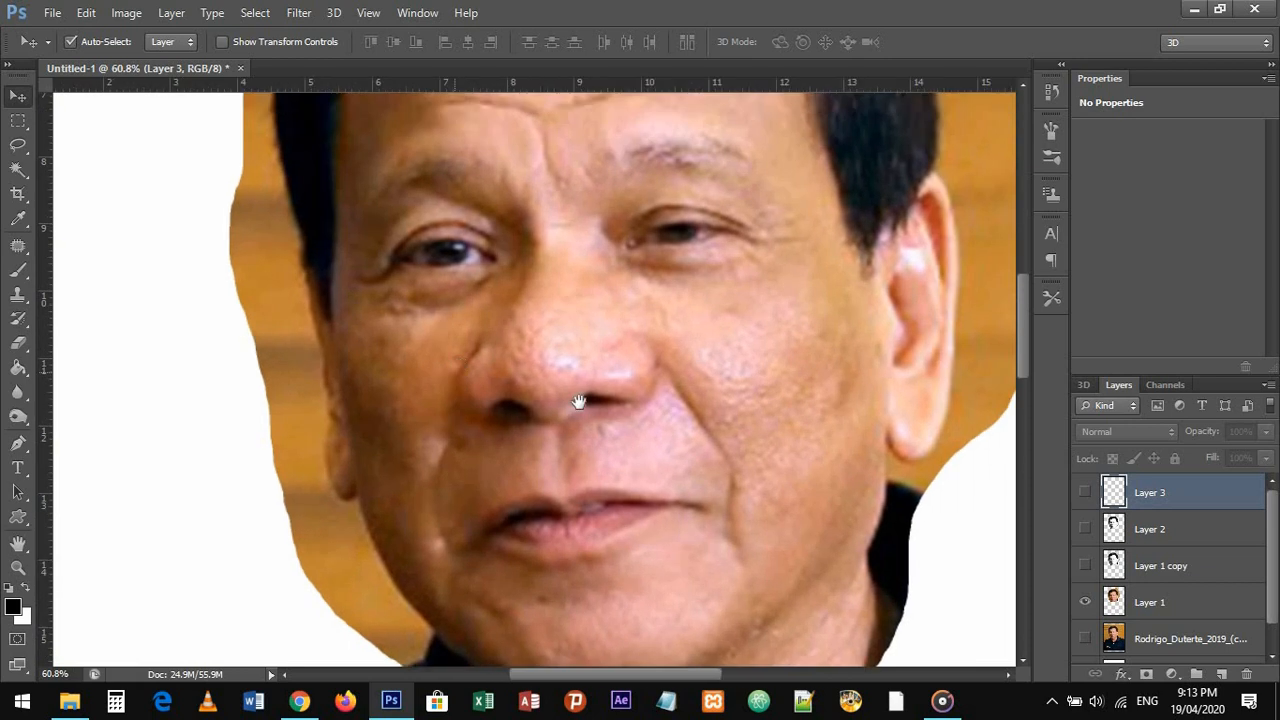
left_click(1086, 492)
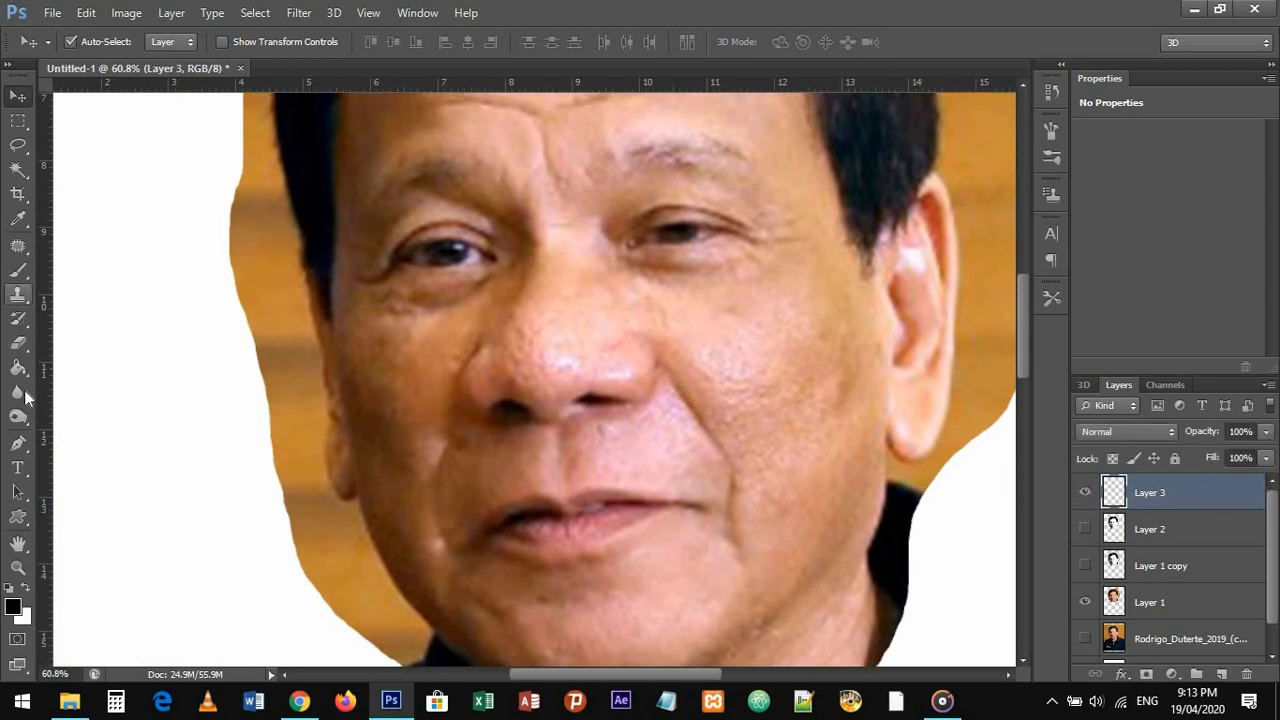
- Trace an open Pen tool path along the face outline from the left temple, around the chin, up to the right earlobe
left_click(18, 443)
left_click_drag(441, 386, 441, 422)
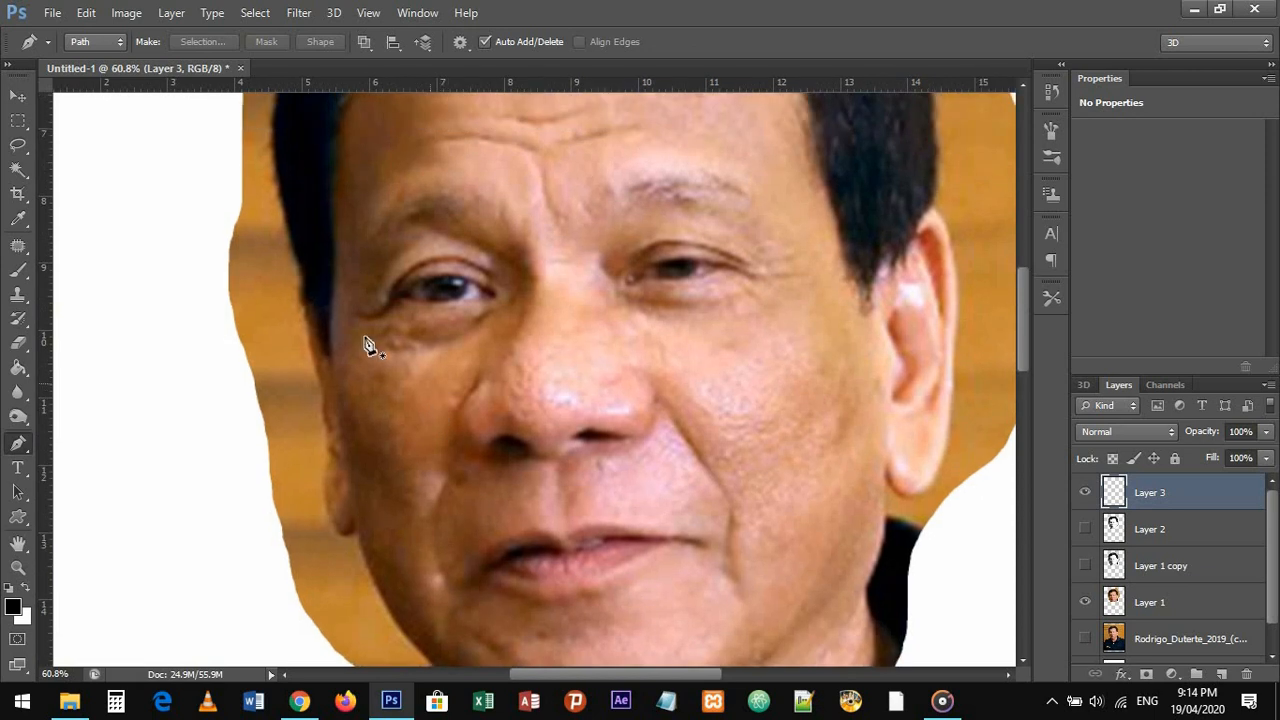
left_click(330, 293)
left_click_drag(339, 408, 363, 428)
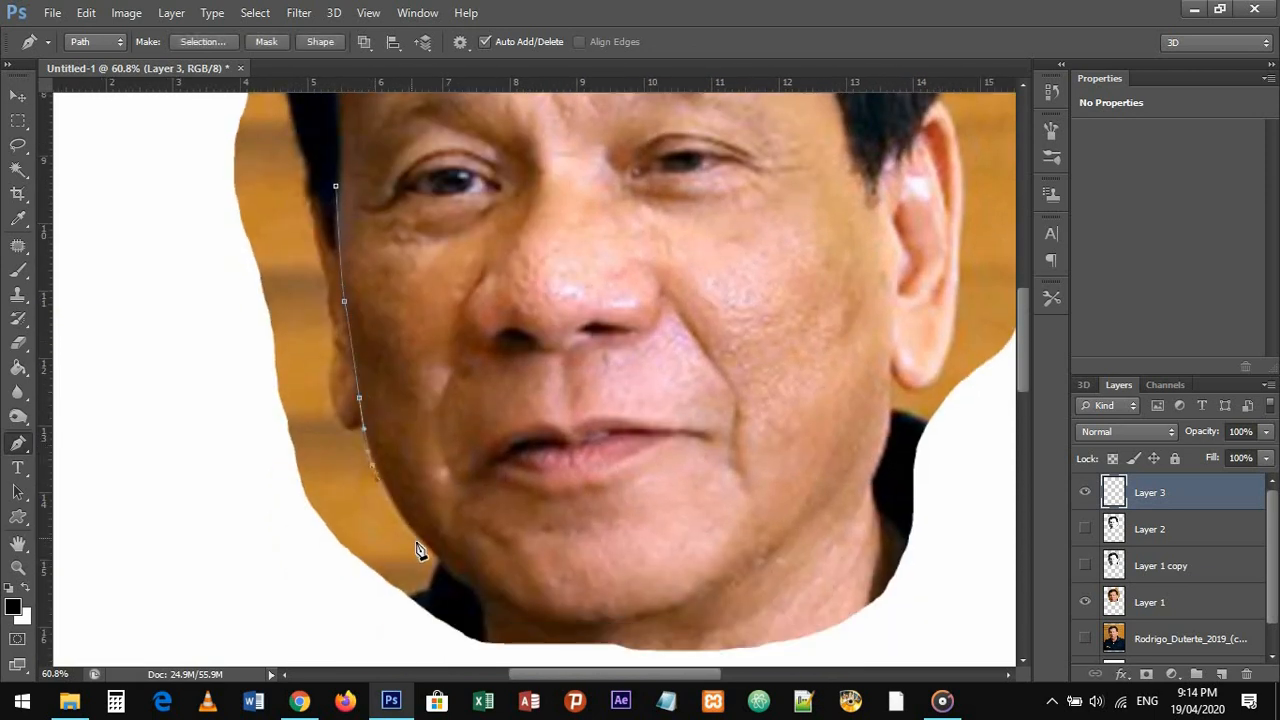
left_click(468, 585)
left_click(511, 607)
left_click(552, 613)
left_click_drag(589, 613, 727, 575)
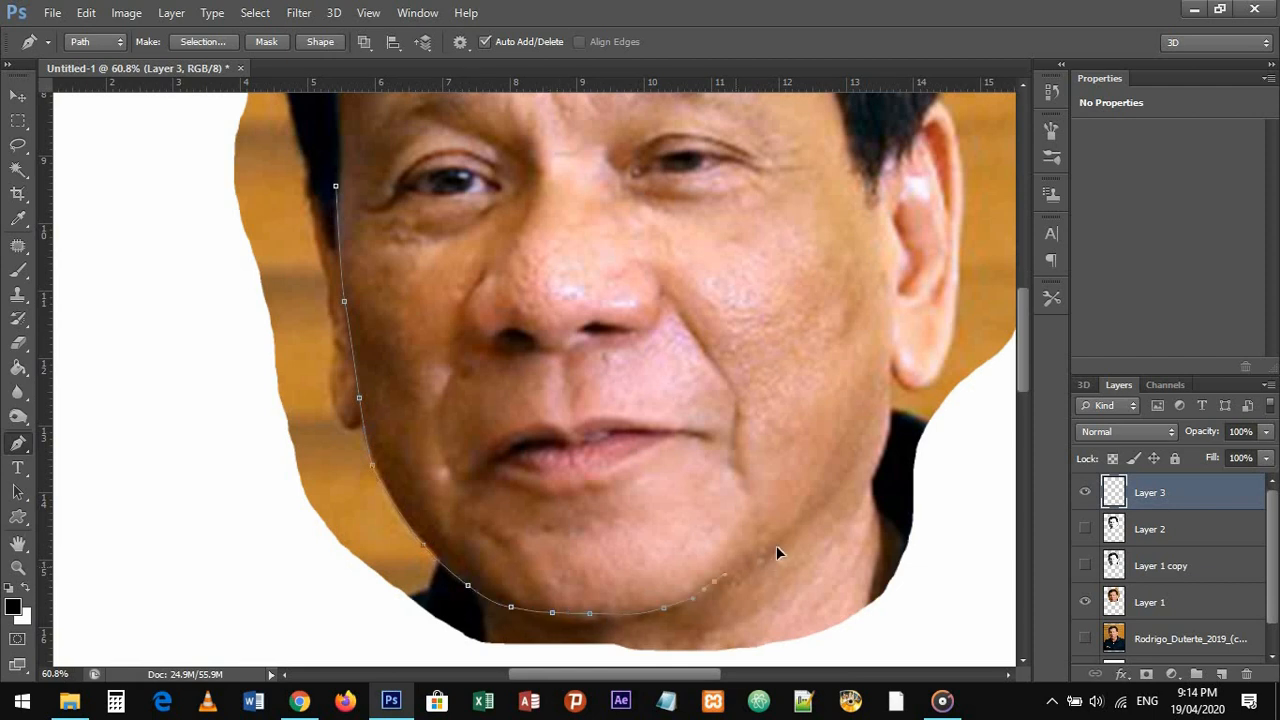
left_click_drag(888, 448, 893, 418)
- Stroke the face outline path with the Brush, without simulated pressure, and clear the path
right_click(868, 435)
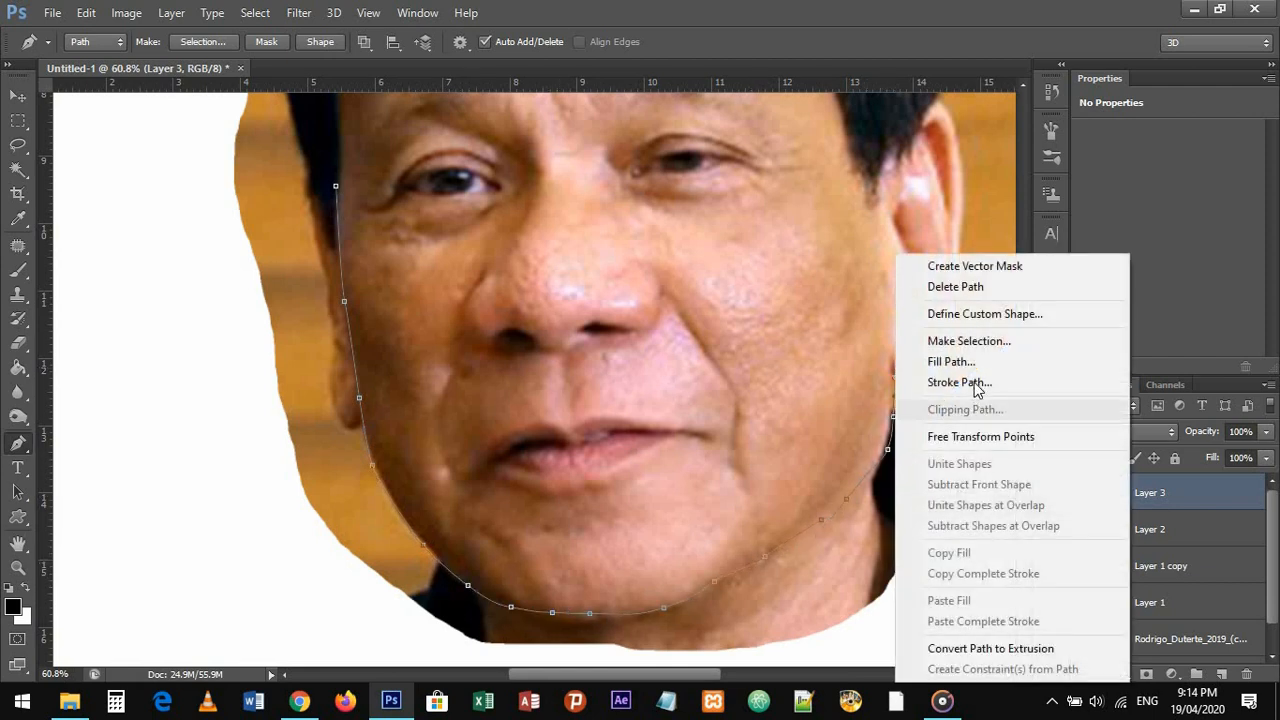
left_click(977, 383)
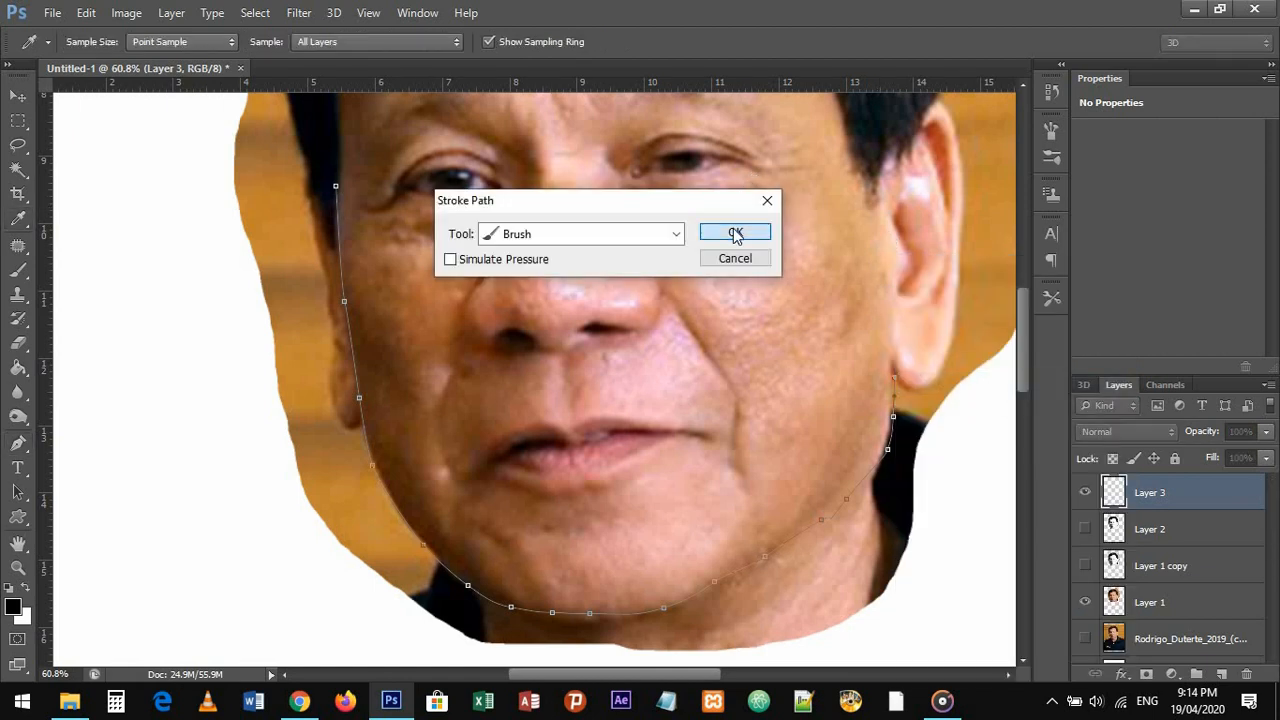
left_click(735, 233)
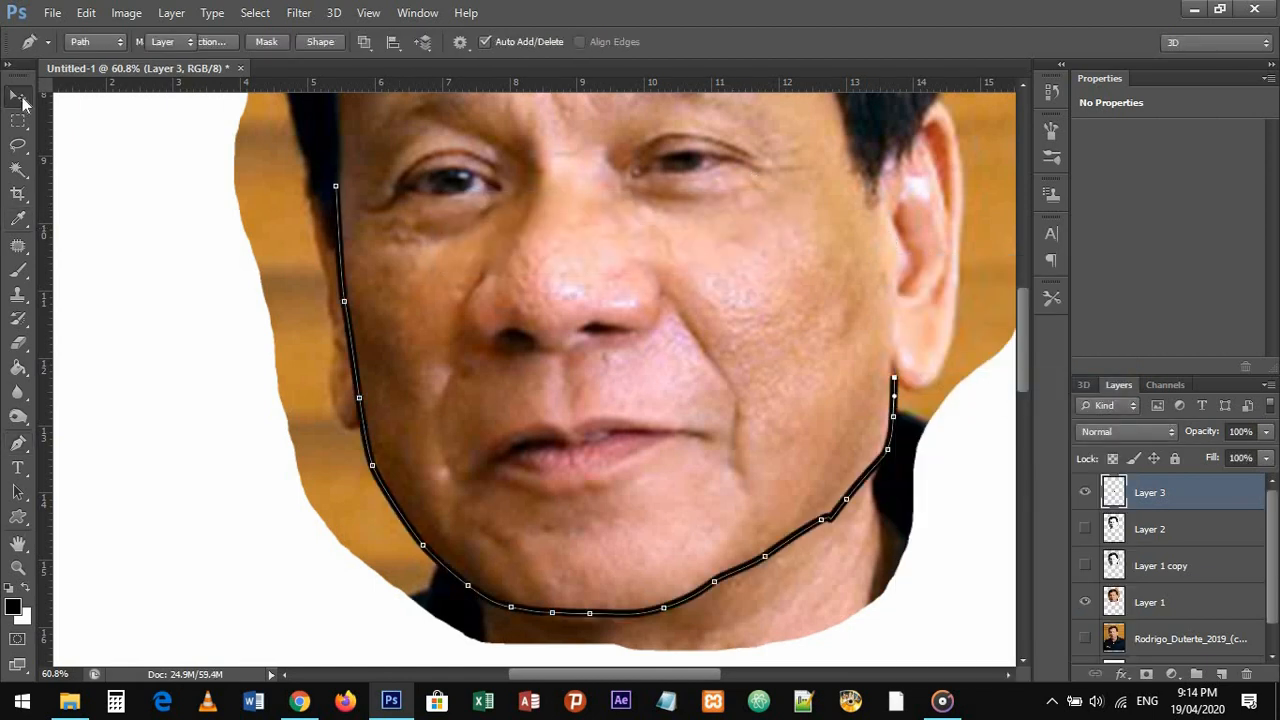
left_click(22, 99)
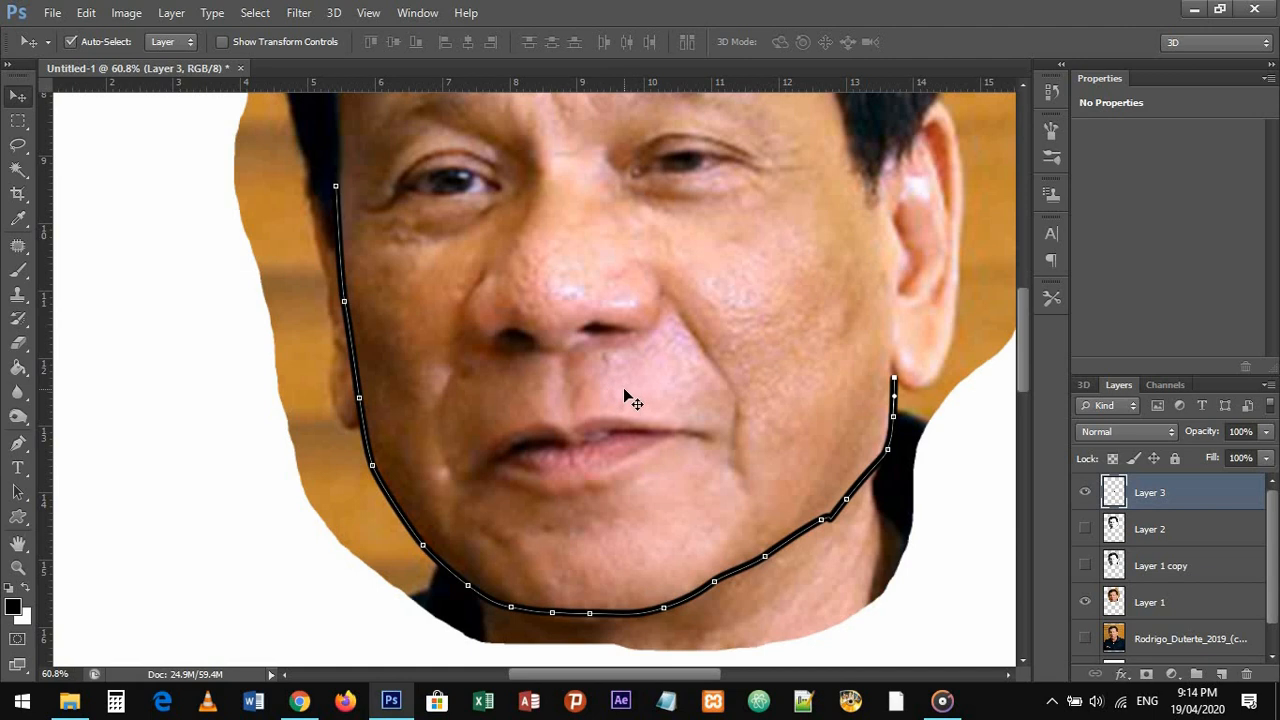
key("p")
key("Escape")
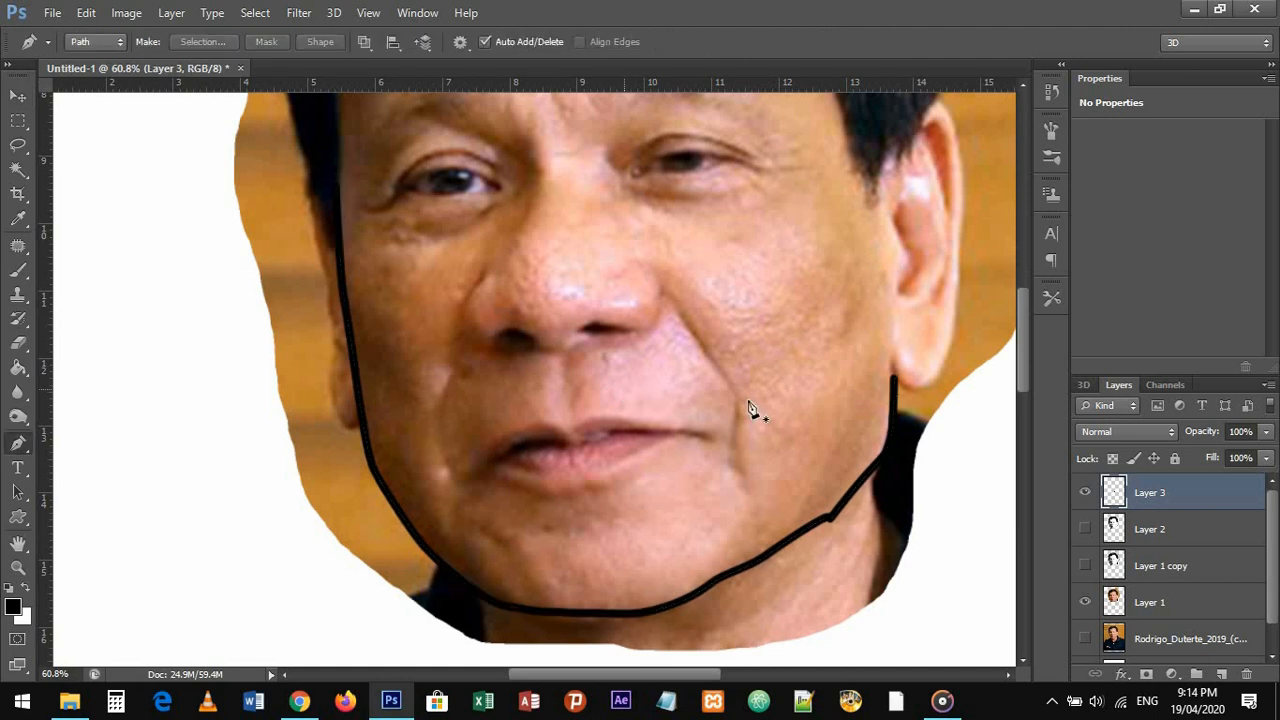
- Trace the outer edge of the right ear from the earlobe to the hairline and stroke the path with the Brush
left_click_drag(837, 363, 674, 446)
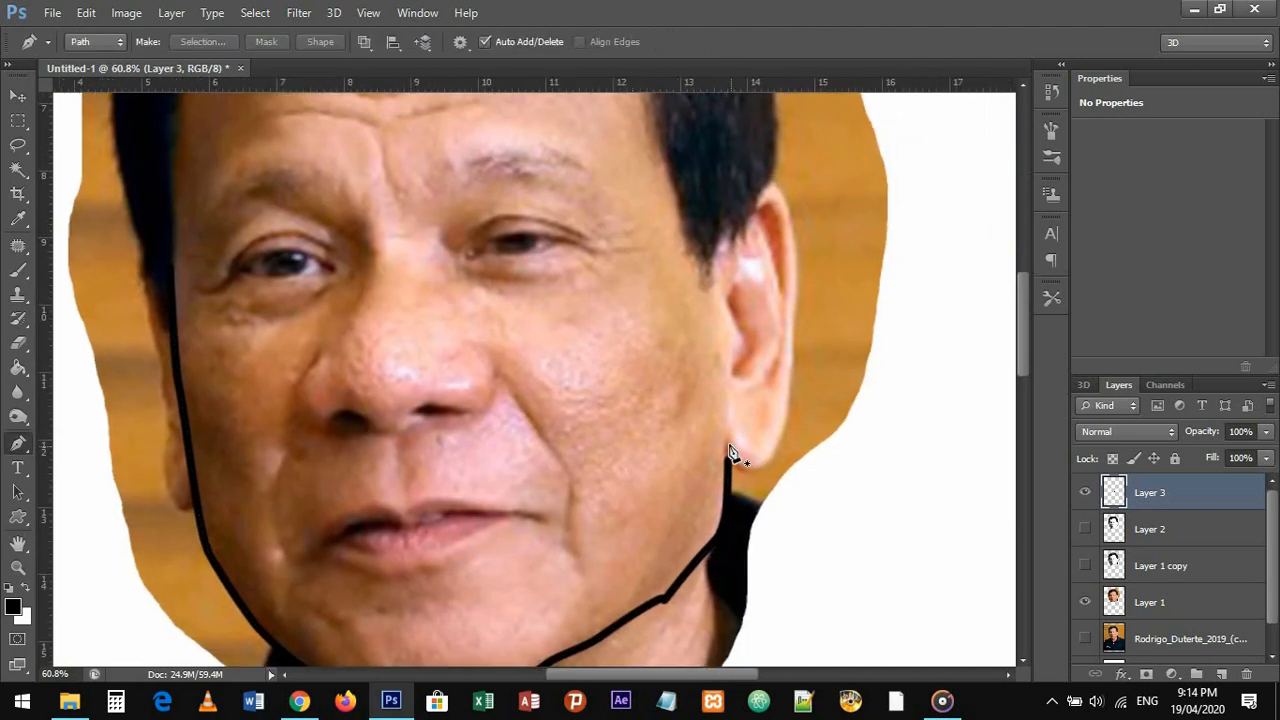
left_click(733, 466)
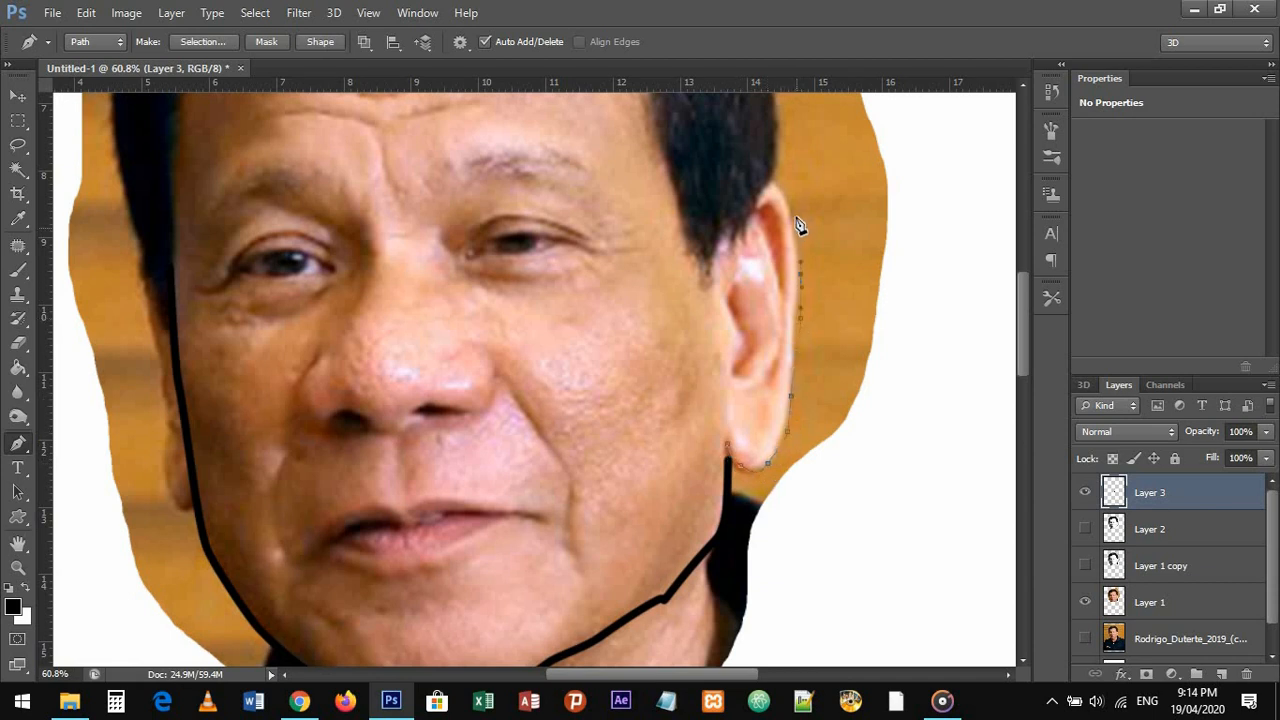
left_click_drag(737, 238, 709, 275)
right_click(766, 230)
left_click(825, 352)
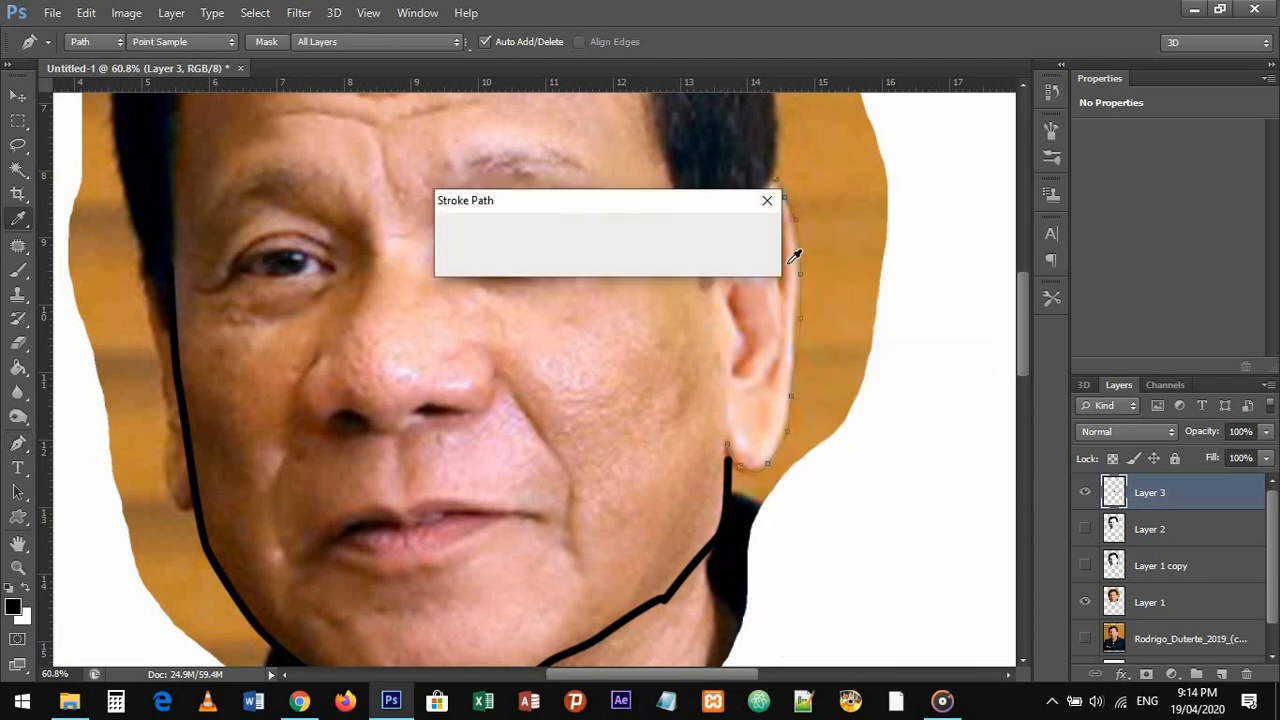
key("Return")
key("p")
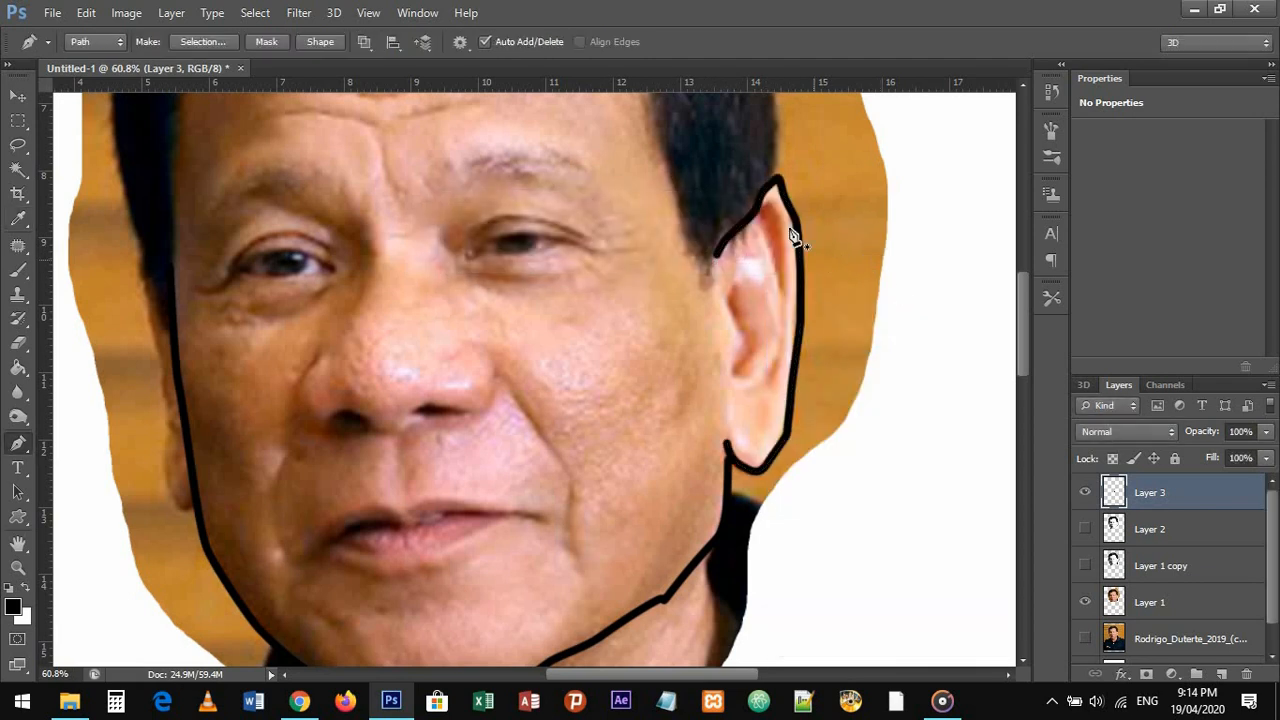
- Trace a short line inside the upper rim of the right ear and stroke it with the Brush, without simulated pressure
left_click(786, 278)
right_click(857, 224)
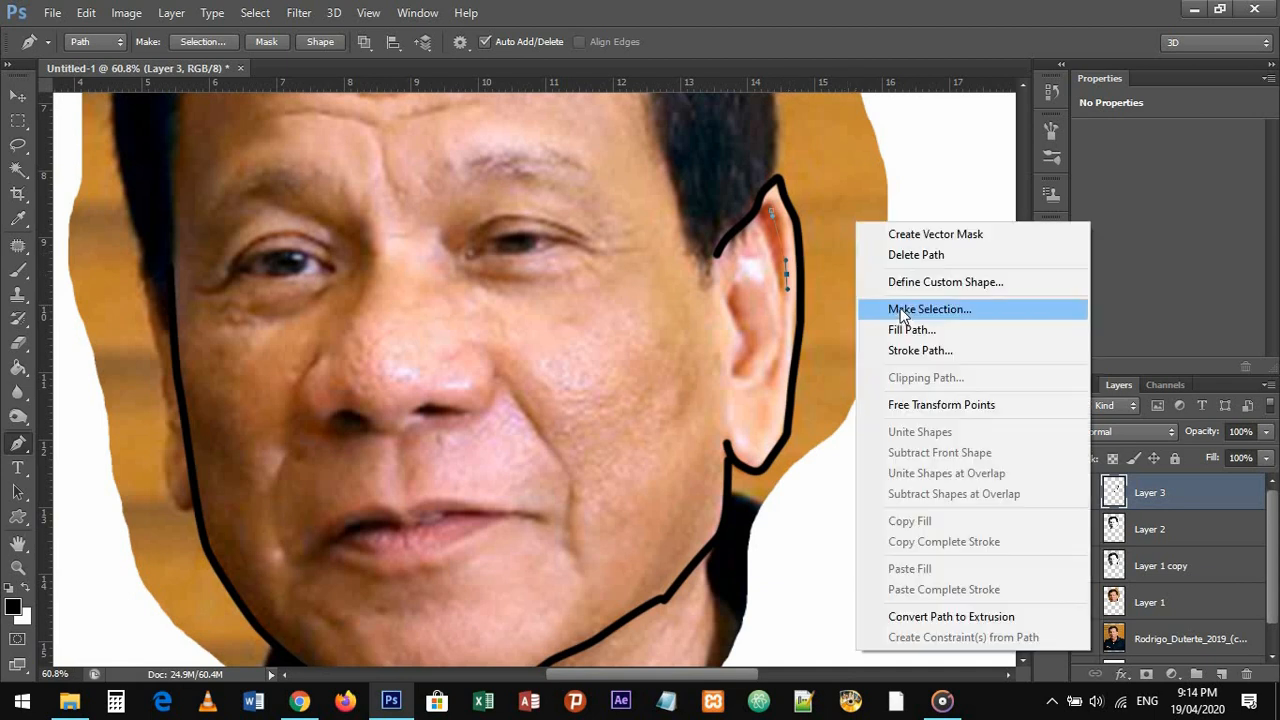
left_click(912, 352)
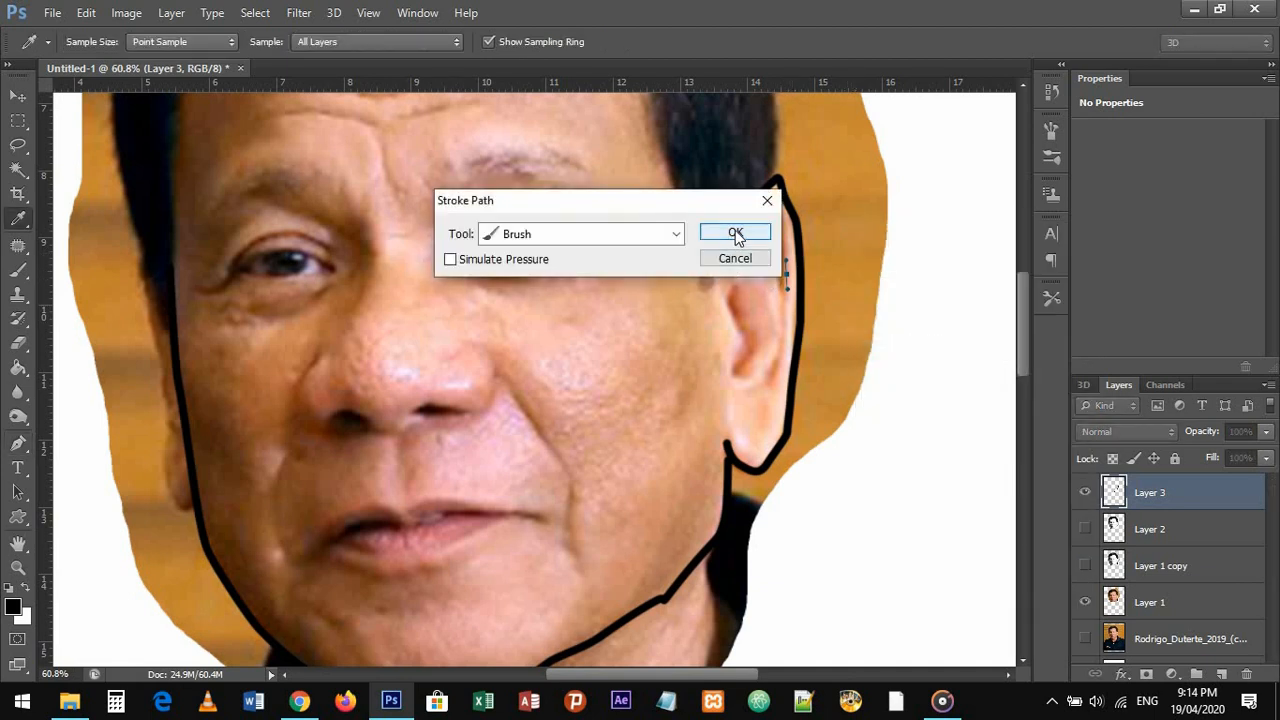
left_click(735, 233)
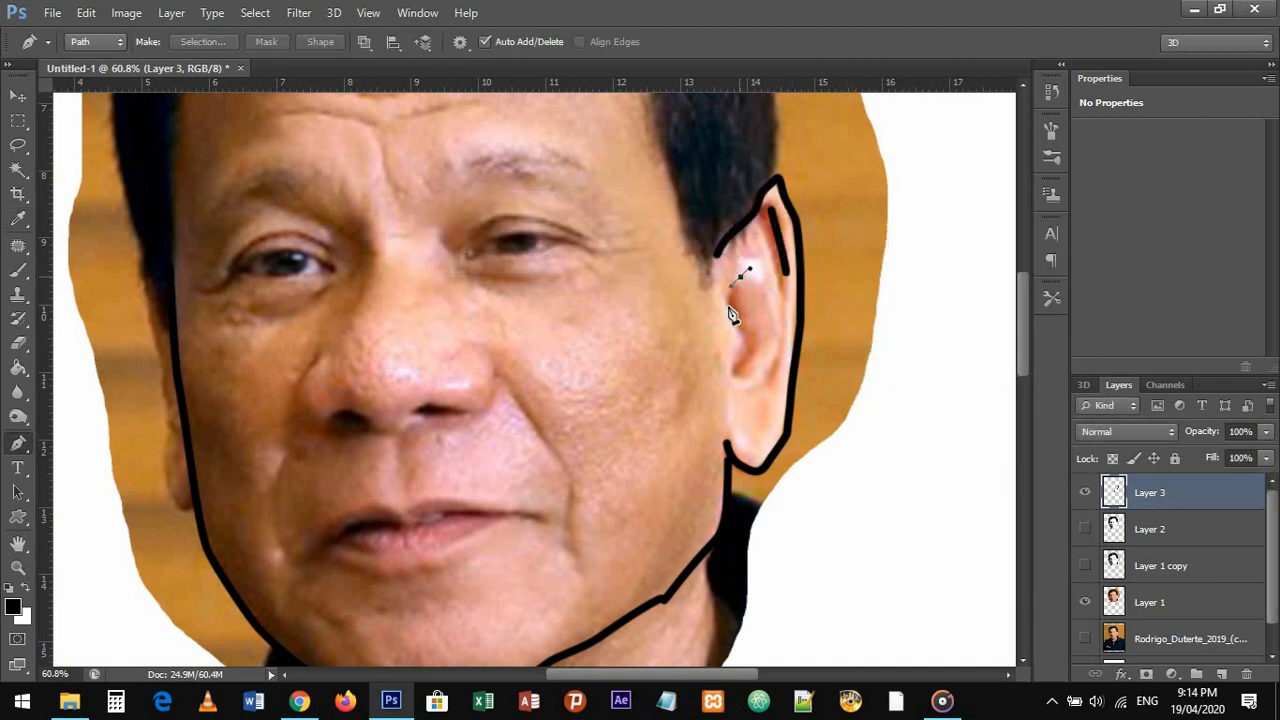
- Trace the inner fold of the right ear with a short bent Pen path and stroke it with the Brush, without simulated pressure
left_click_drag(735, 337, 736, 380)
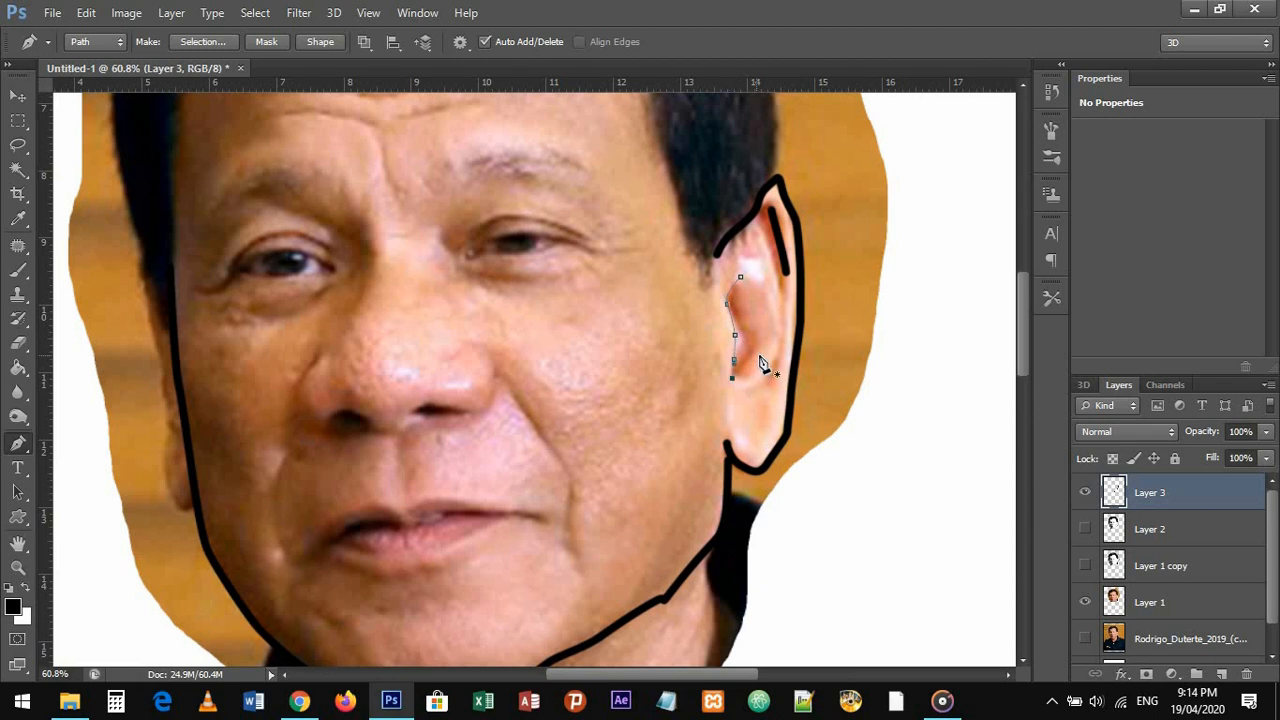
key("Escape")
left_click(733, 309)
left_click(745, 338)
right_click(779, 352)
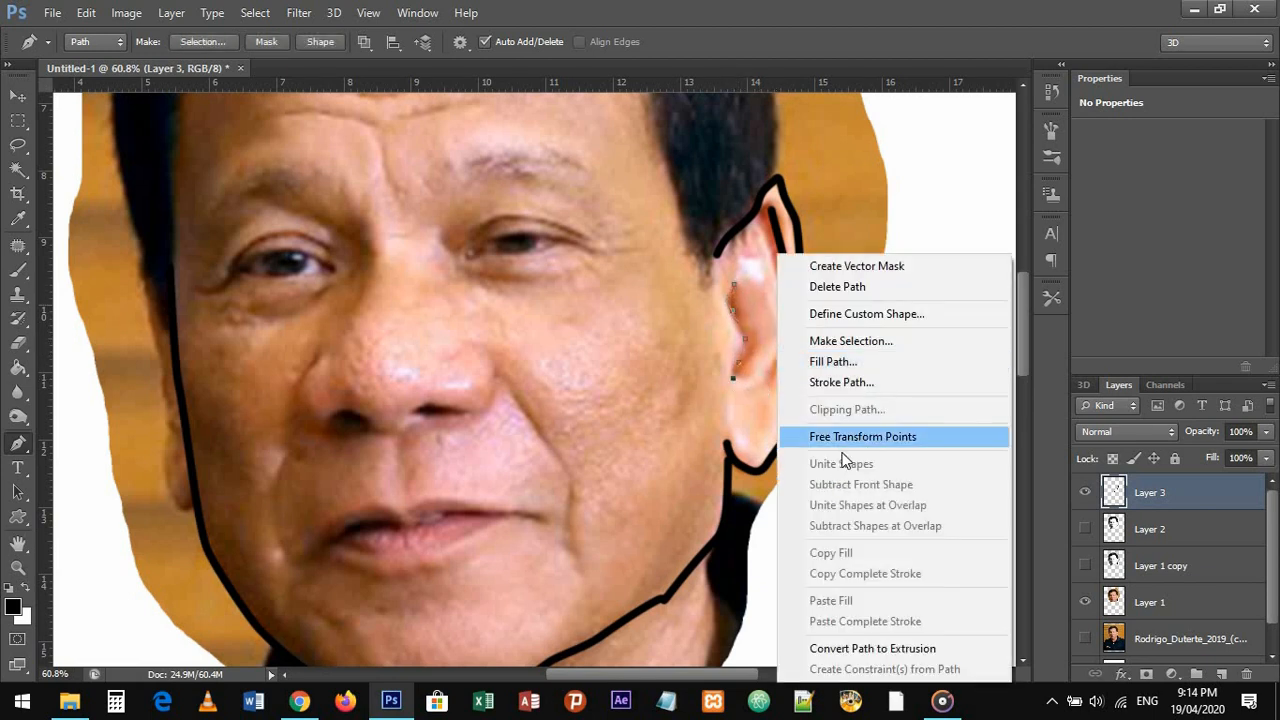
left_click(850, 382)
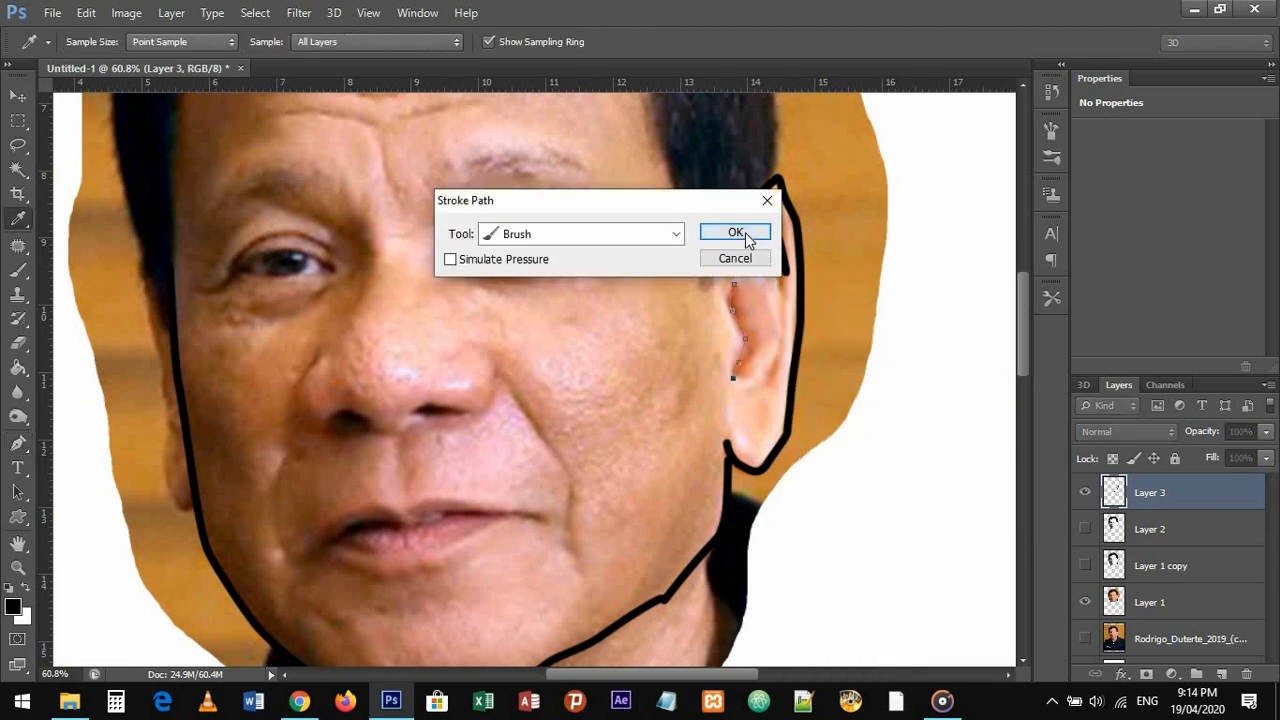
left_click(736, 229)
key("Return")
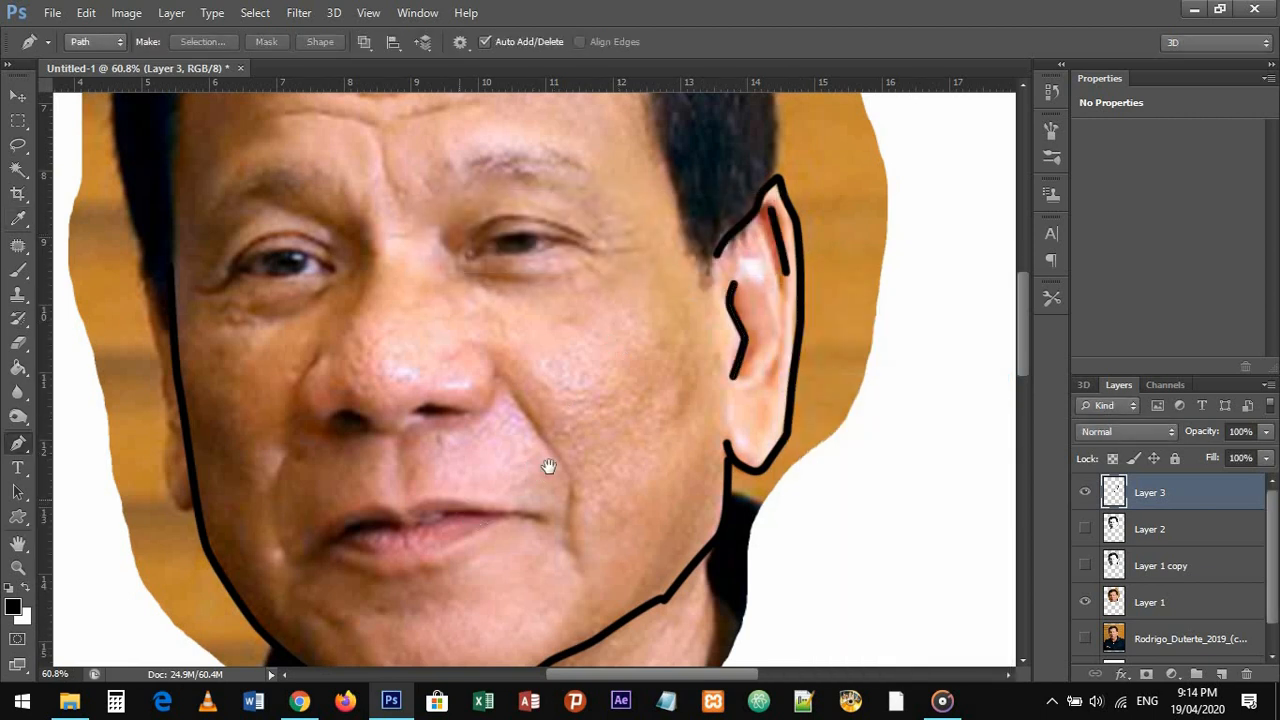
- Trace the left side of the nose down around the nostril with the Pen tool and stroke the path with the Brush
left_click_drag(549, 466, 629, 438)
left_click(377, 364)
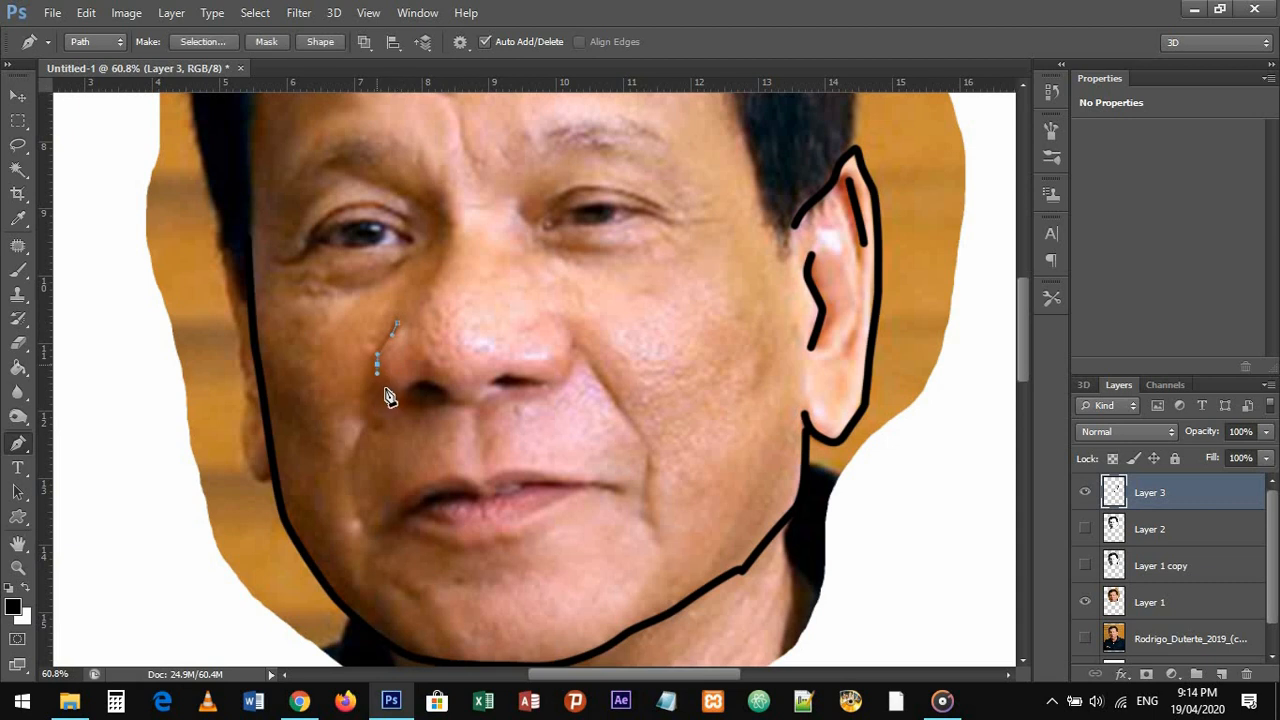
left_click_drag(398, 396, 416, 386)
right_click(652, 334)
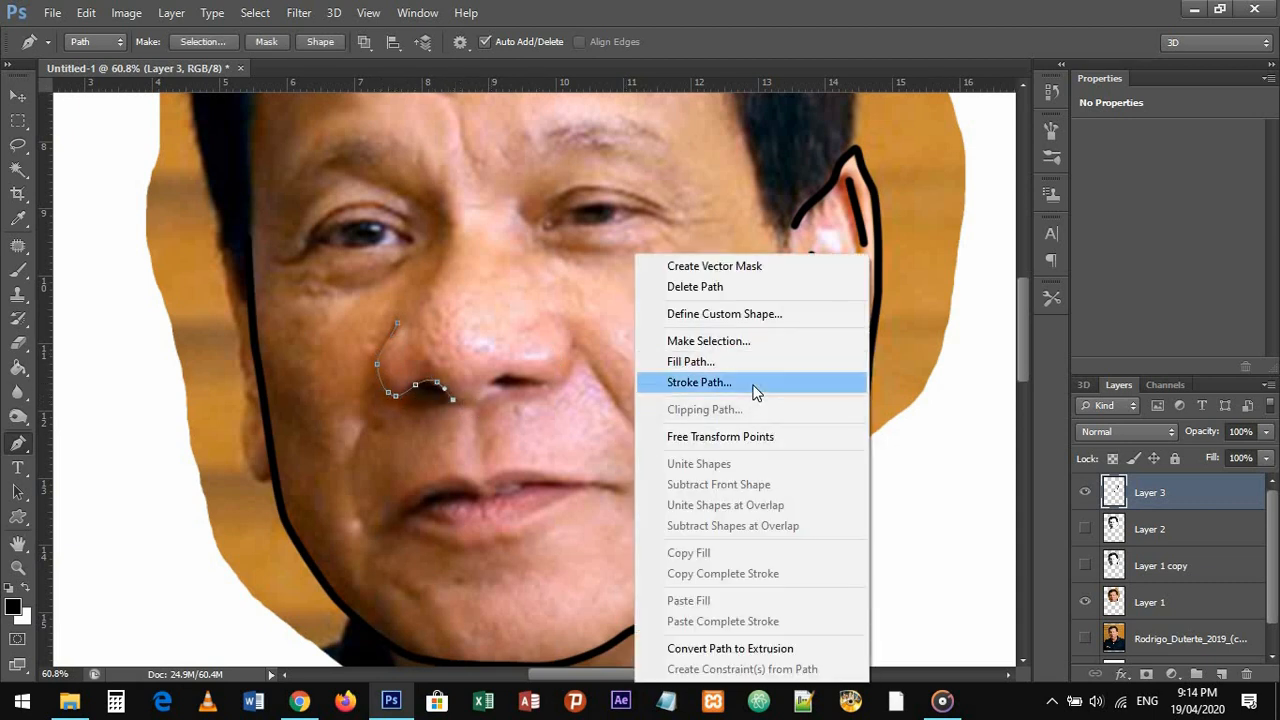
left_click(755, 382)
left_click(749, 232)
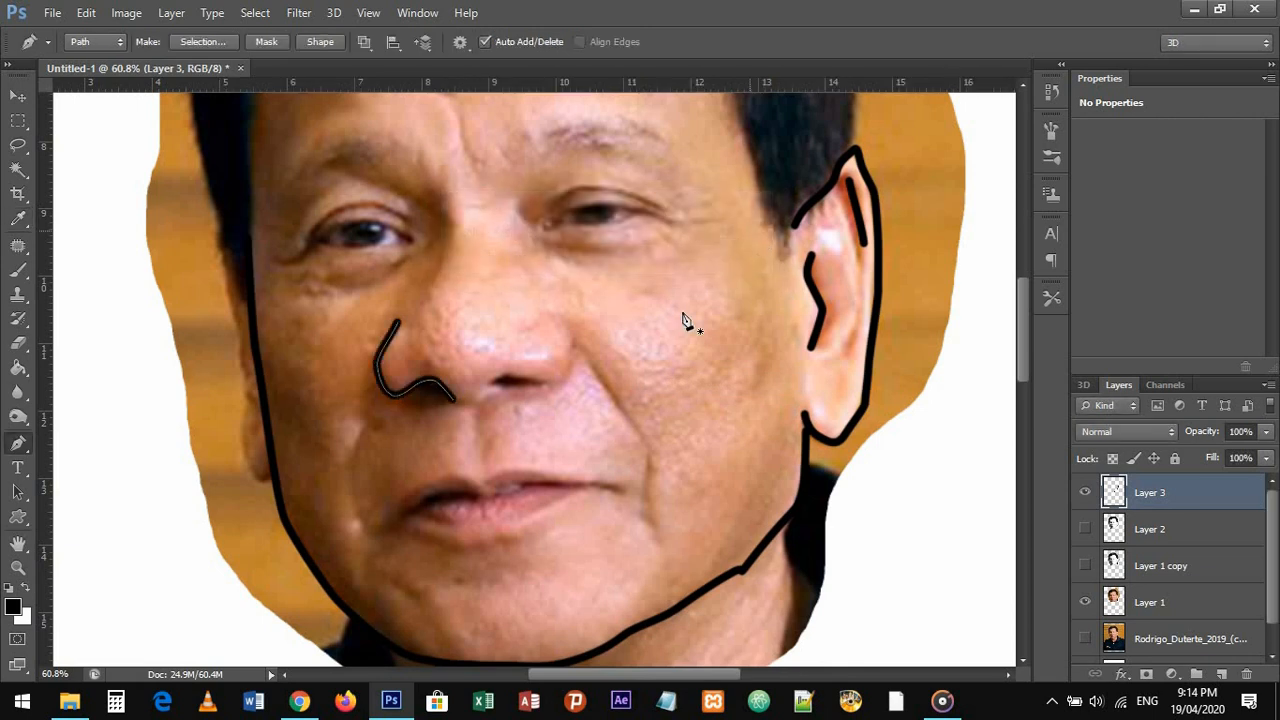
key("Return")
- Trace the right side of the nose and under its nostril, and stroke the path with the Brush, without simulated pressure
left_click(570, 330)
left_click(558, 372)
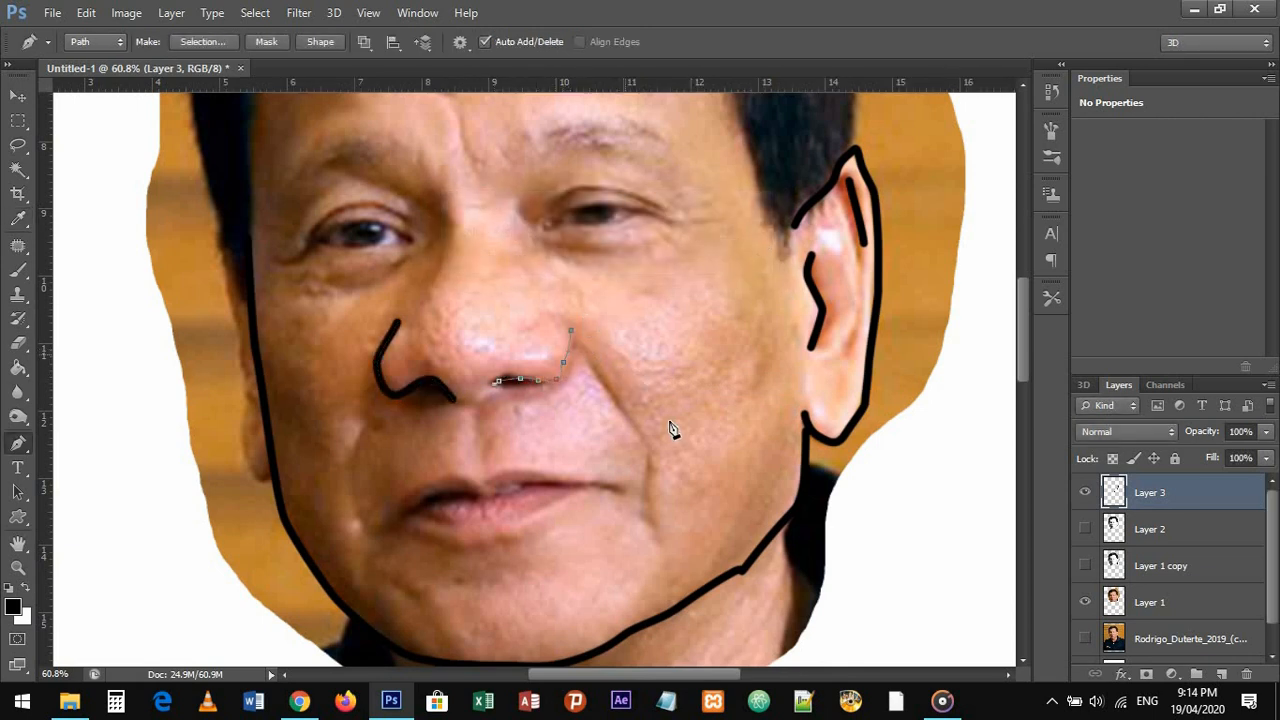
right_click(648, 356)
left_click(690, 380)
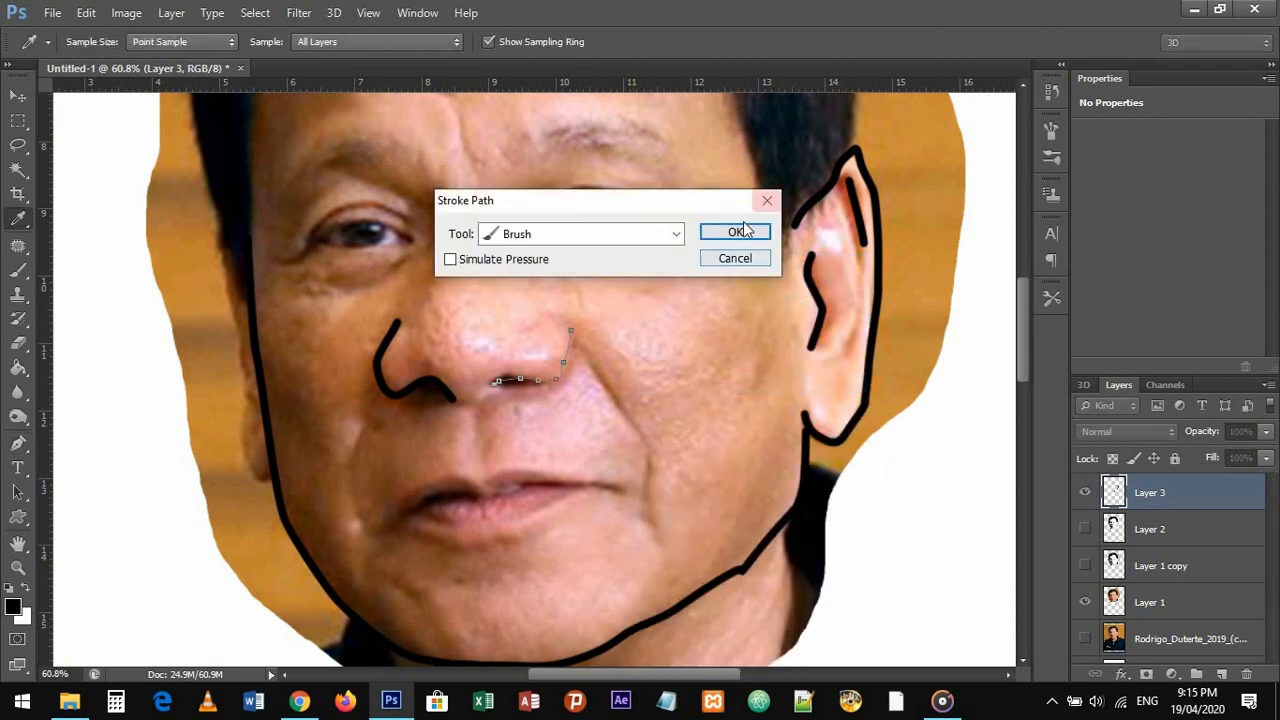
left_click(735, 233)
key("Return")
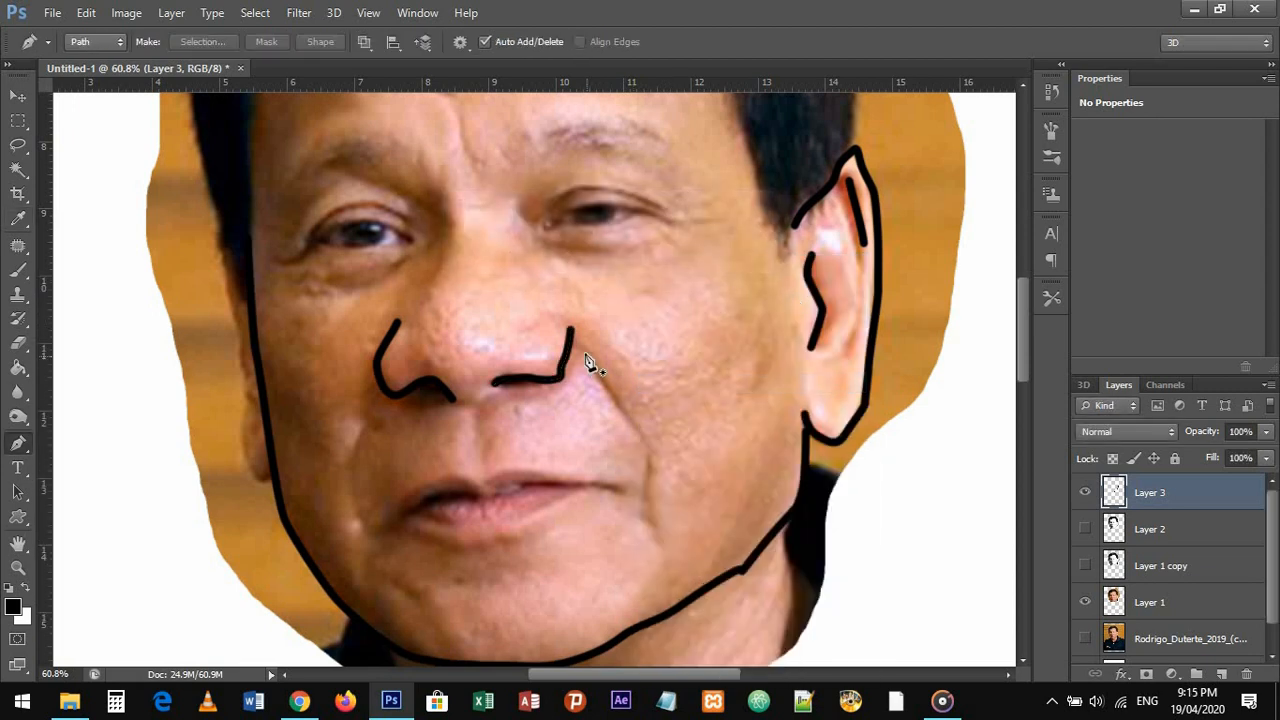
- Trace the right cheek fold from beside the nose to the mouth corner and stroke it with the Brush
left_click(628, 420)
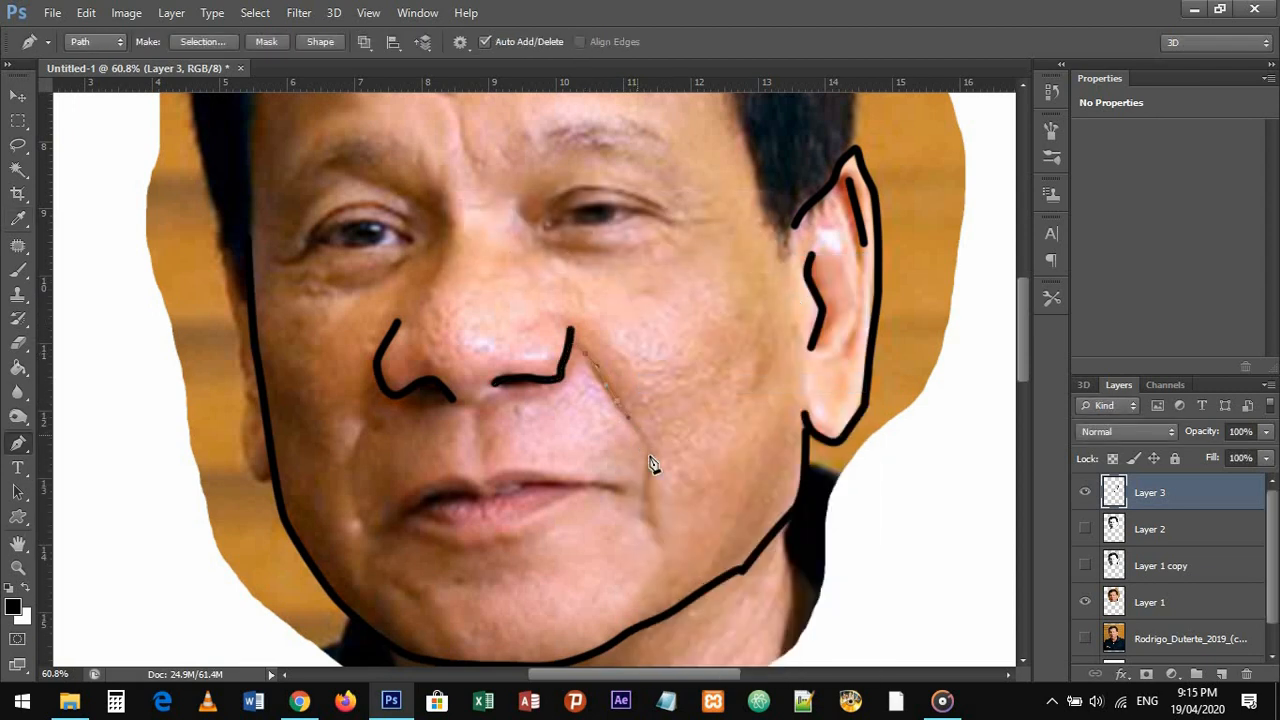
right_click(775, 404)
left_click(851, 385)
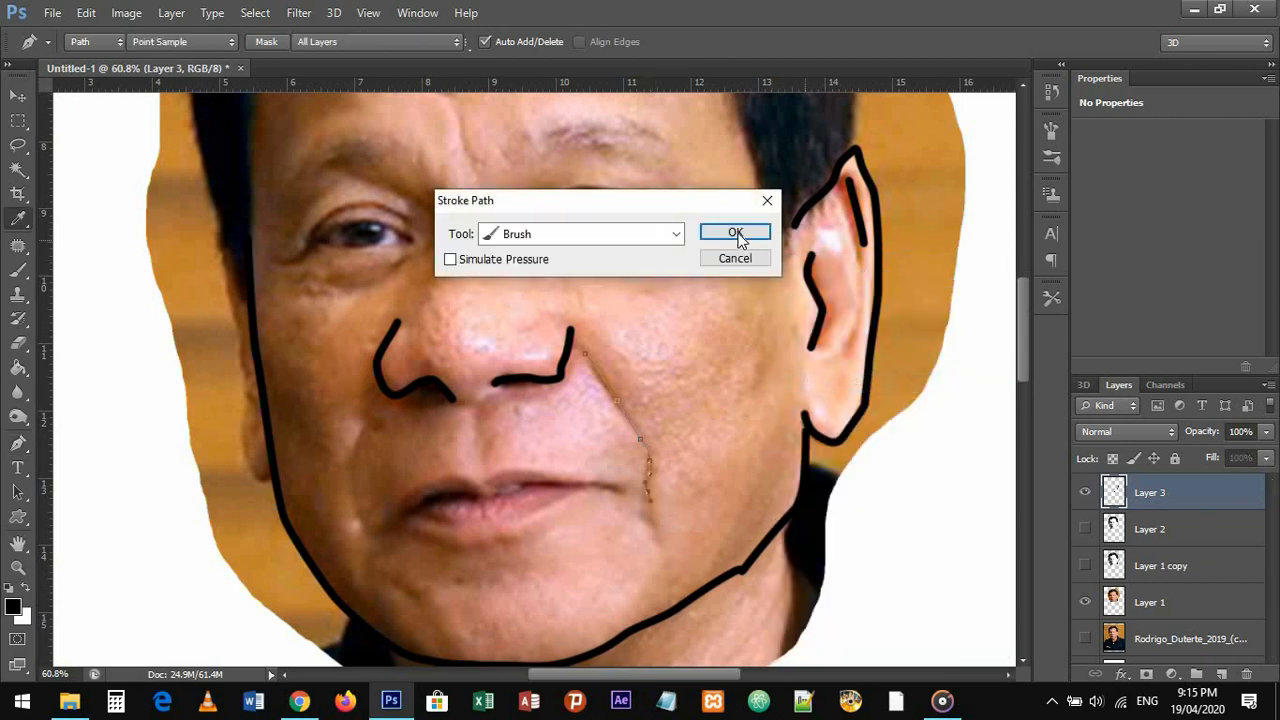
left_click(735, 233)
key("Return")
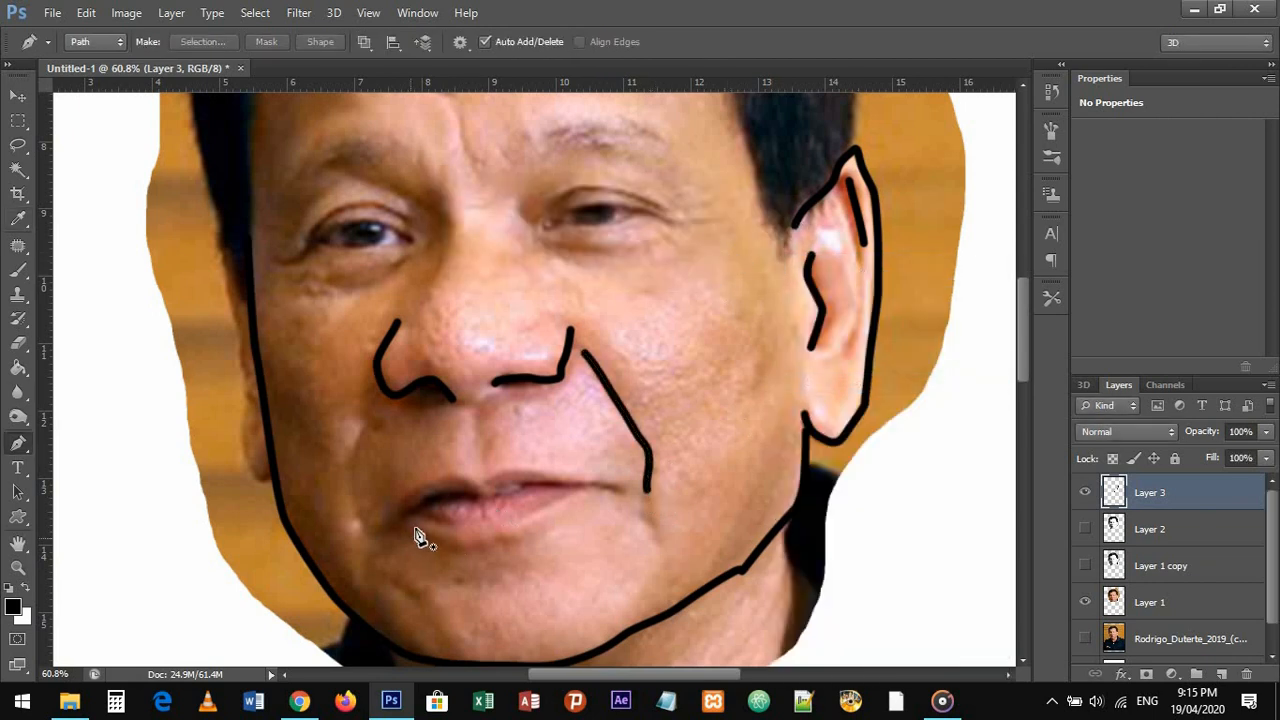
left_click(400, 512)
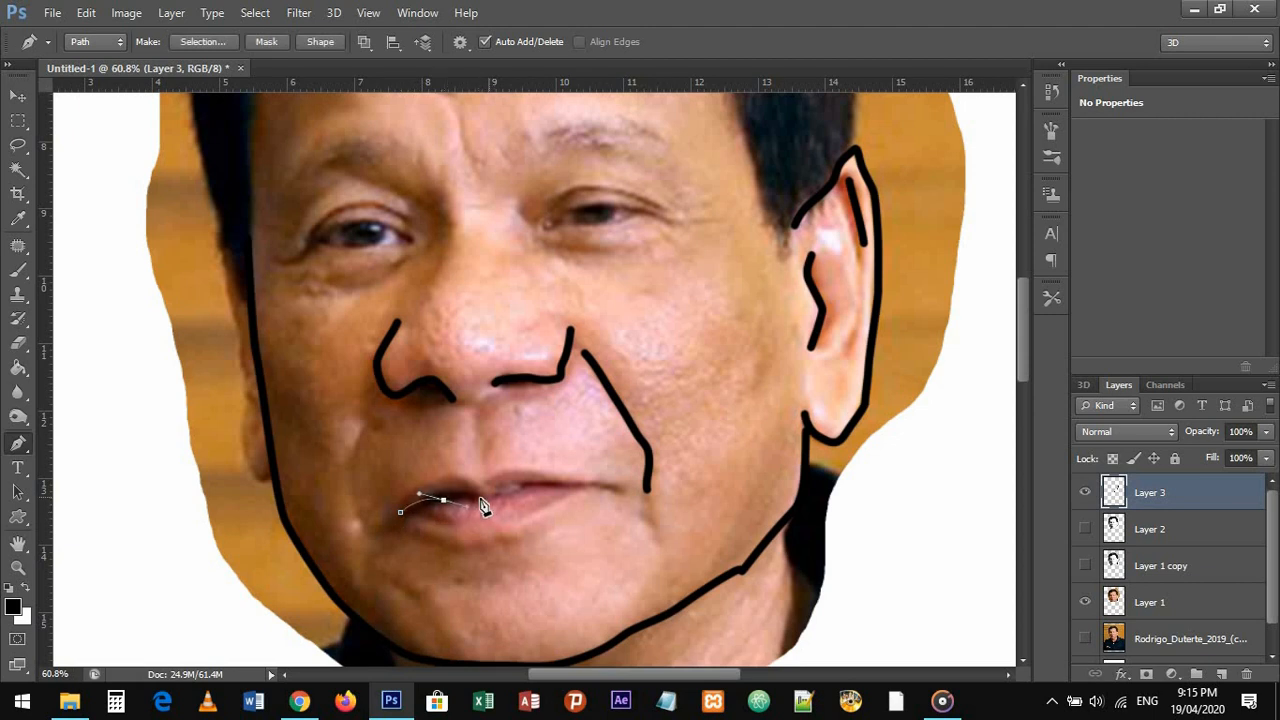
left_click(480, 498)
key("Return")
- Trace the line between the lips from the left to the right mouth corner, stroke it with the Brush and clear the path
left_click(394, 524)
left_click_drag(472, 499, 535, 489)
right_click(690, 440)
left_click(800, 135)
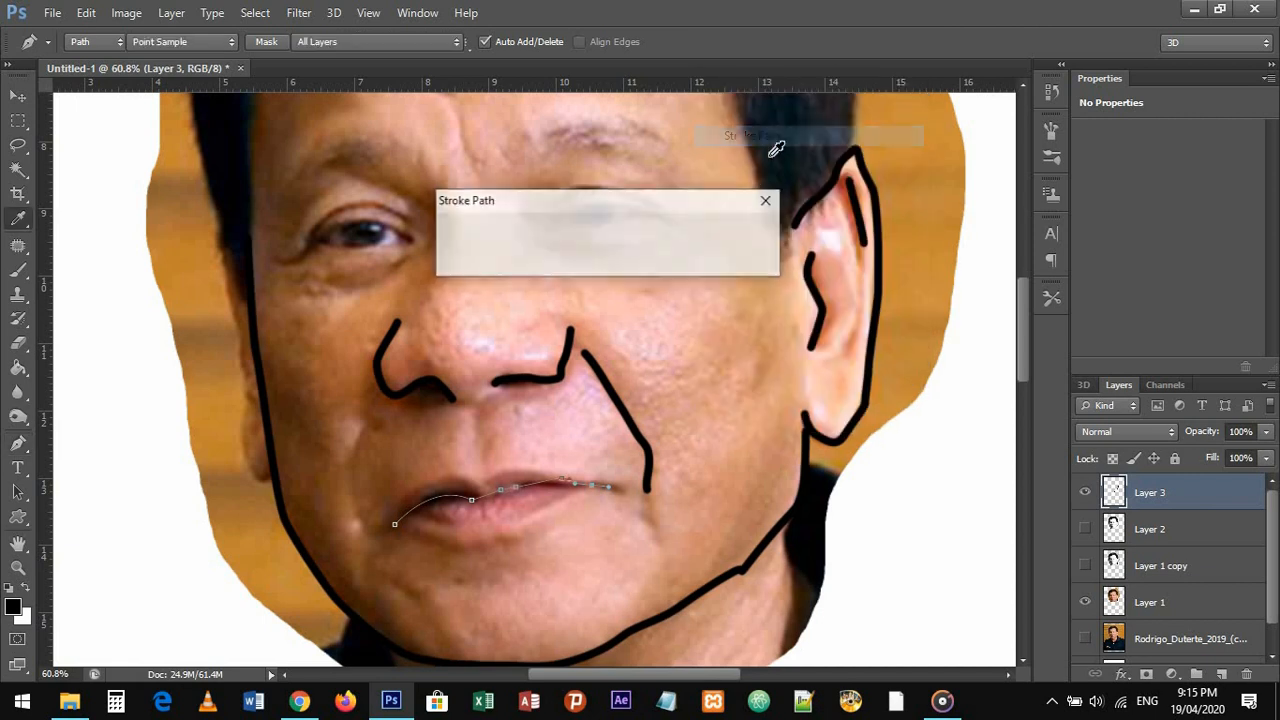
left_click(737, 232)
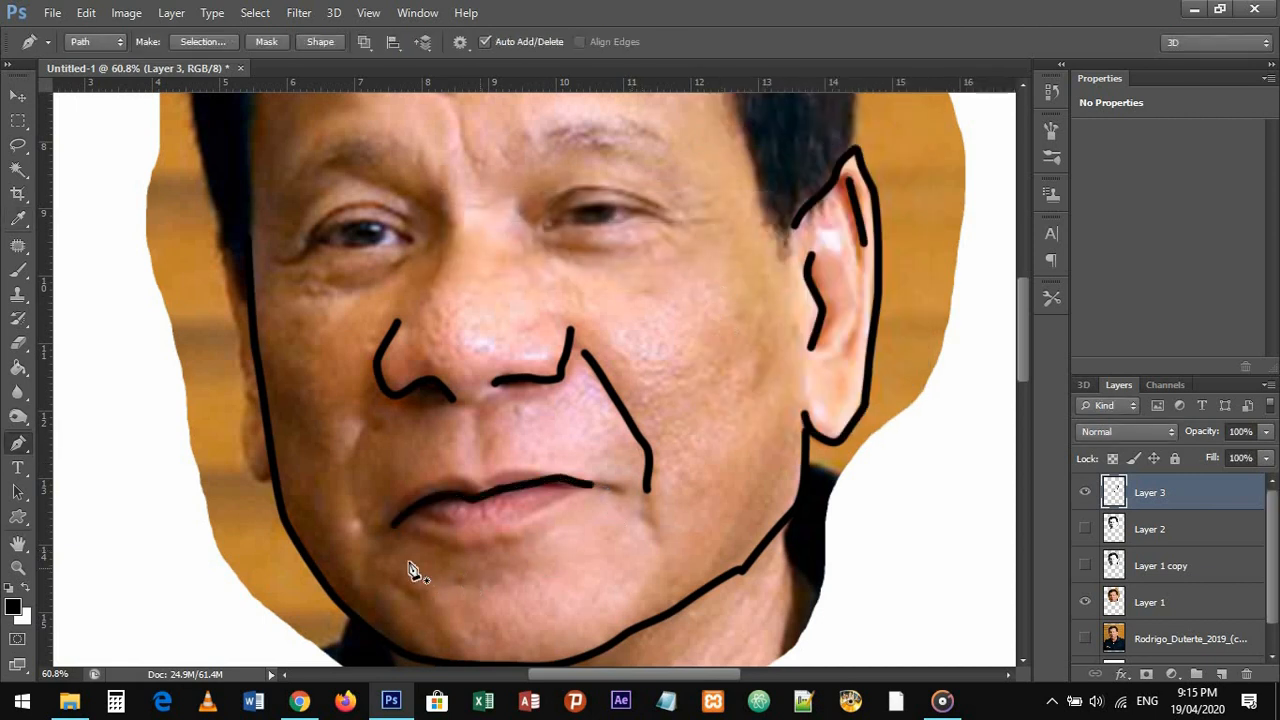
key("Return")
- Trace the bottom edge of the lower lip between the mouth corners and stroke it with the Brush, without simulated pressure
left_click(417, 524)
left_click_drag(594, 494, 603, 490)
right_click(745, 406)
left_click(752, 381)
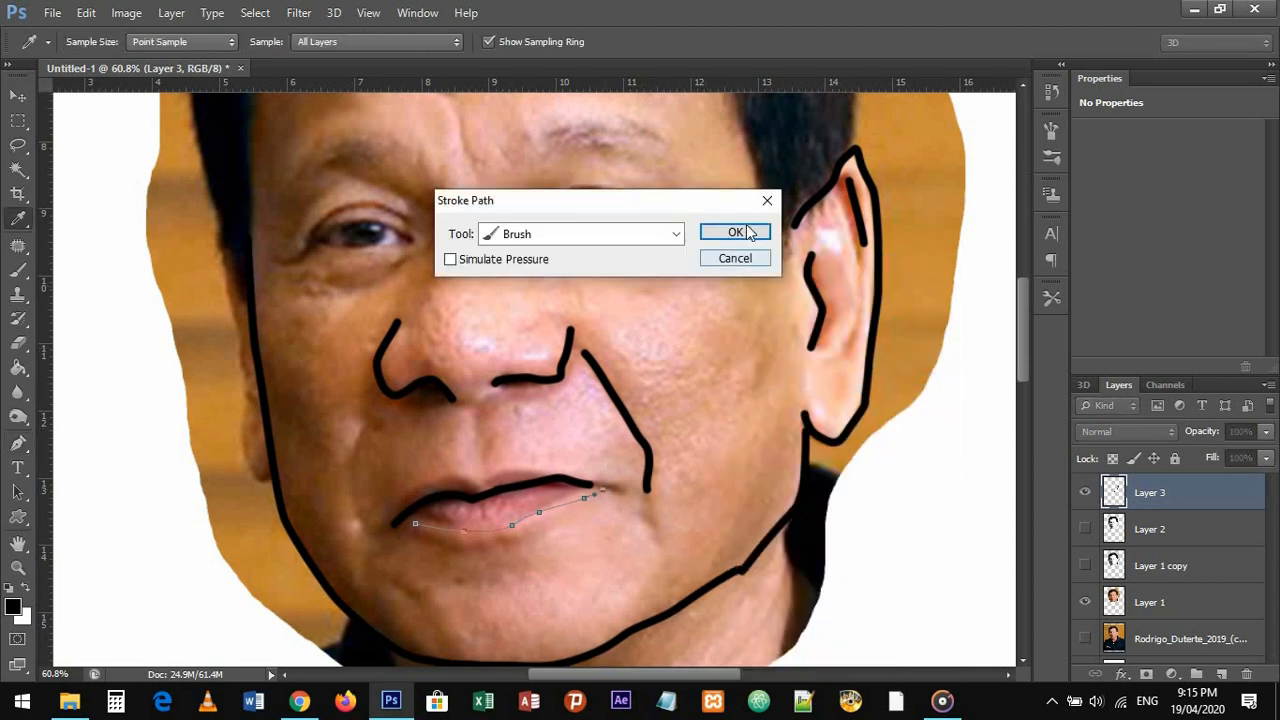
left_click(736, 232)
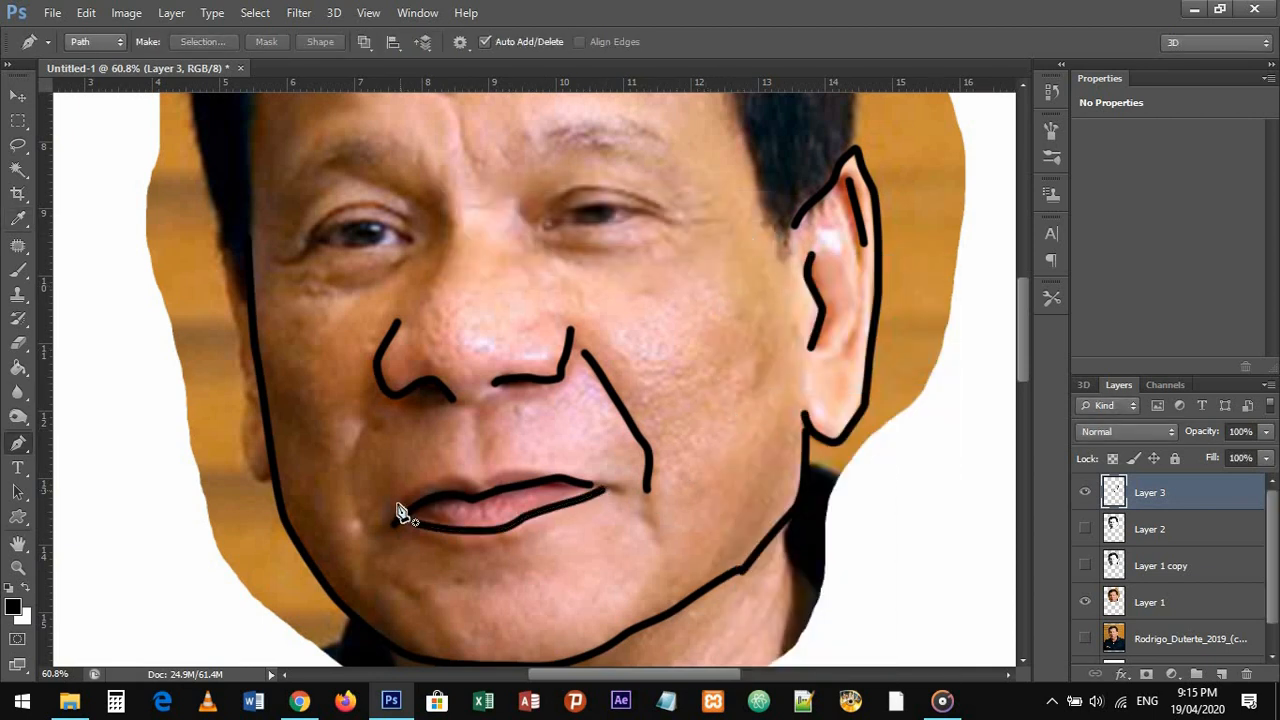
- Trace the top edge of the upper lip with the Pen tool, stroke it with the Brush and clear the path
left_click_drag(389, 517, 453, 479)
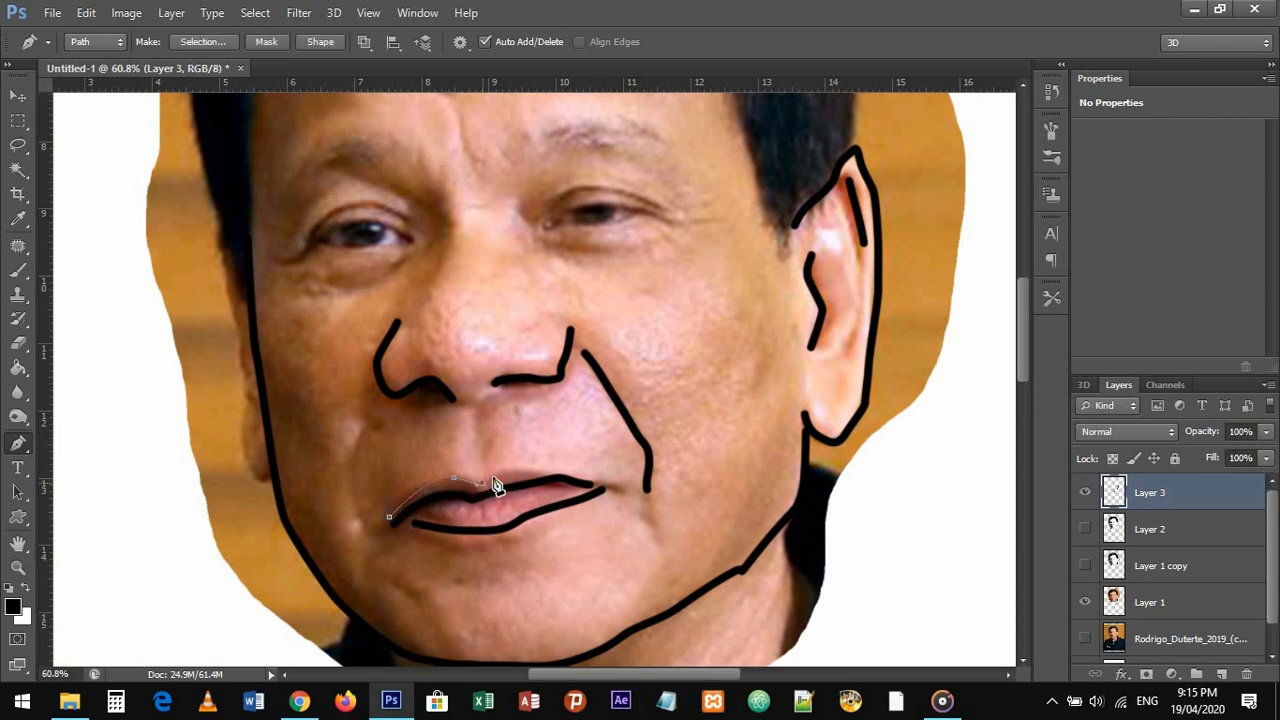
right_click(613, 463)
left_click(733, 155)
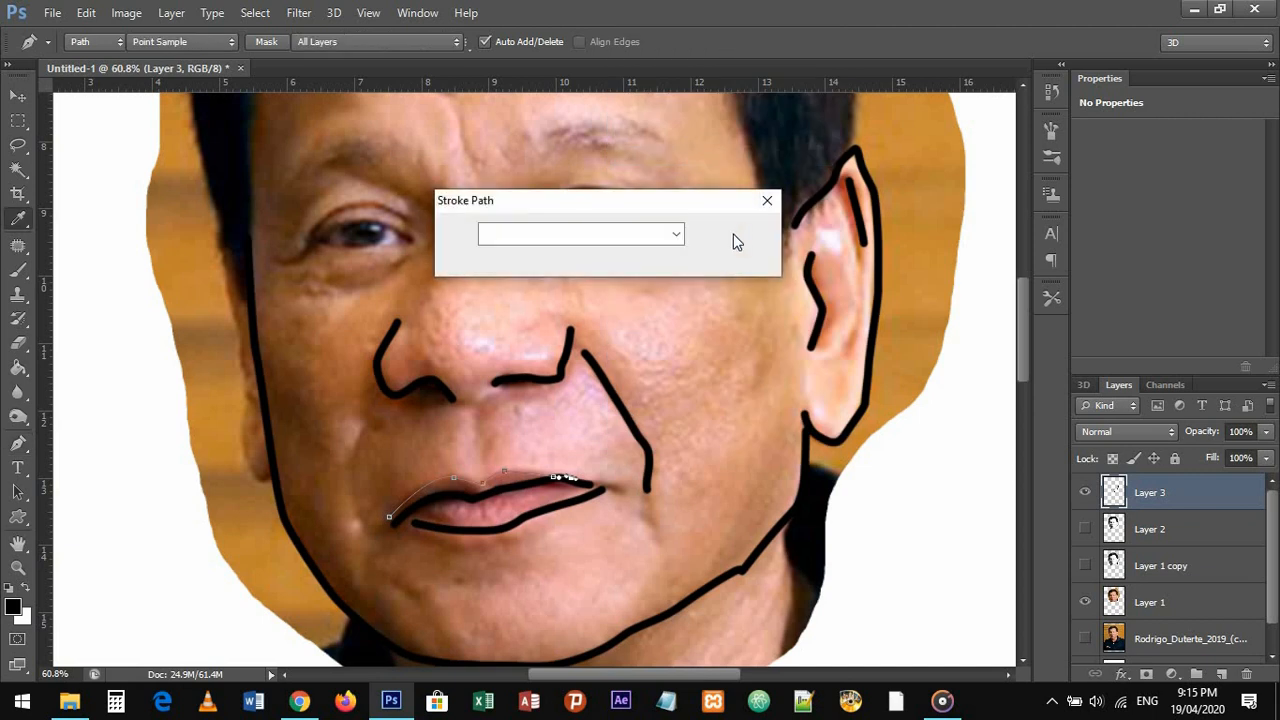
left_click(737, 238)
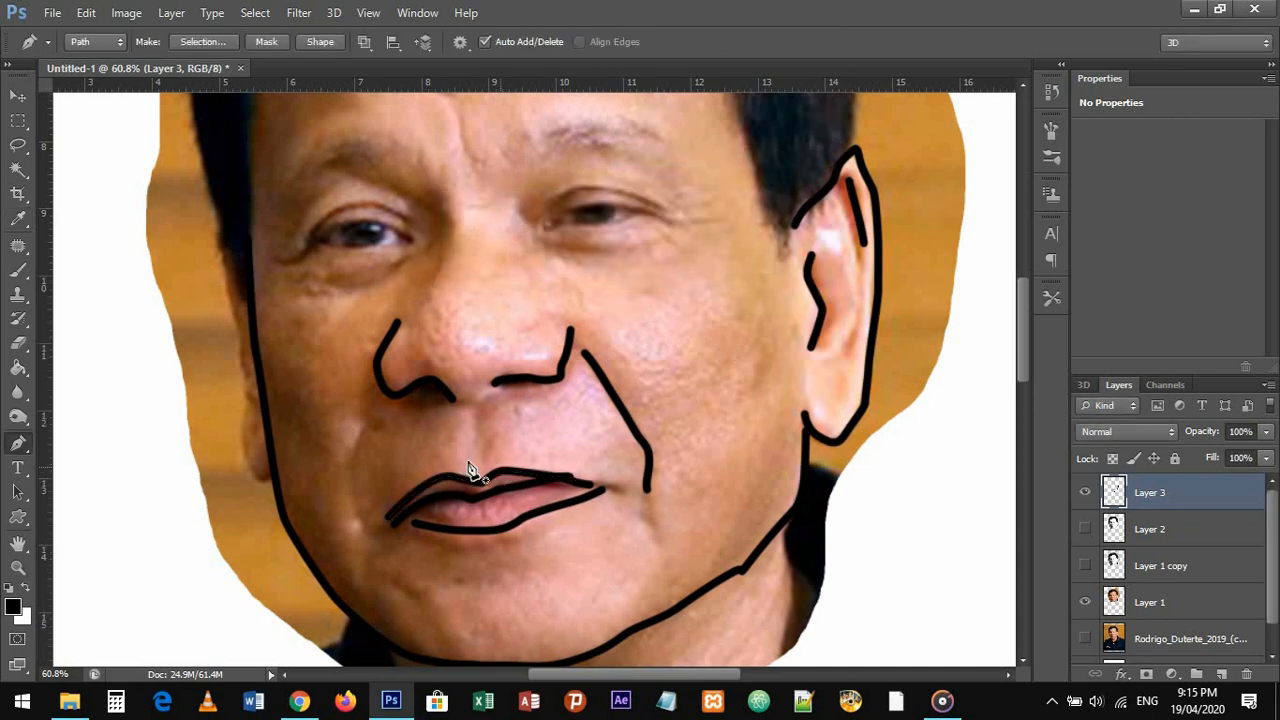
key("Escape")
- Trace a three-point curved path along the left cheek fold beside the mouth and stroke it with the Brush, without simulated pressure
left_click_drag(400, 514, 491, 447)
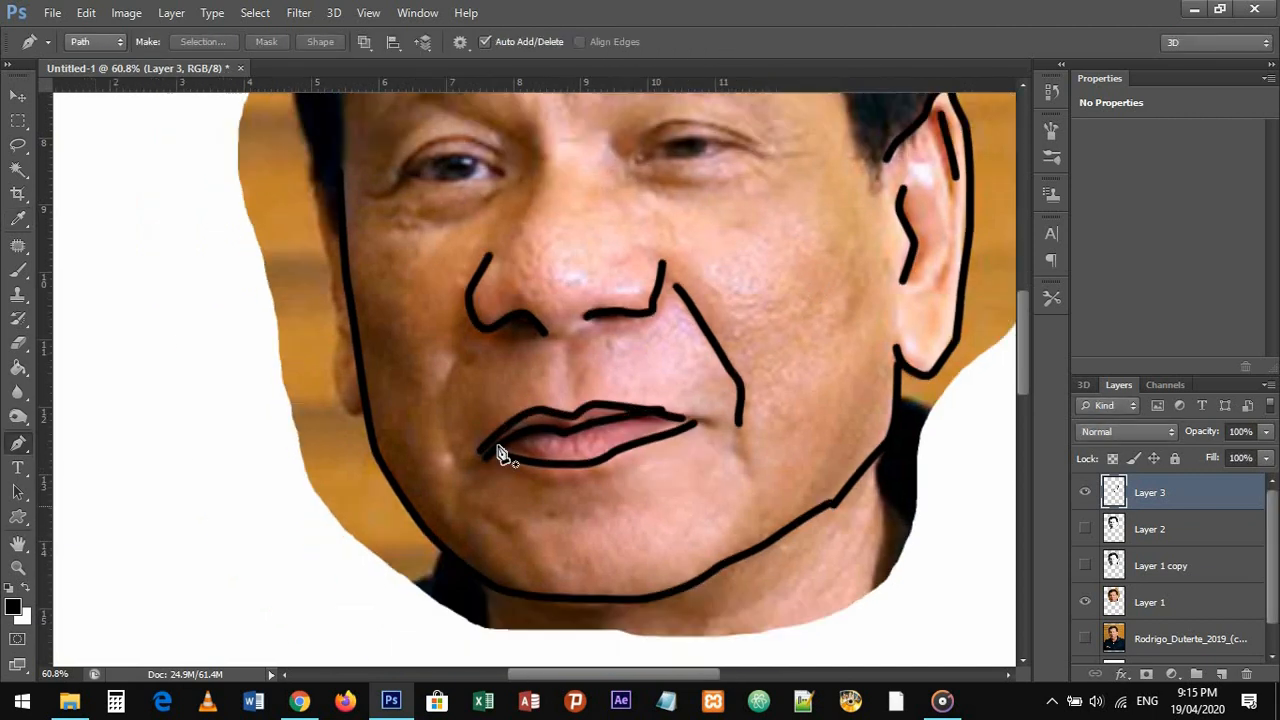
left_click(457, 363)
left_click(441, 430)
left_click(471, 489)
right_click(525, 395)
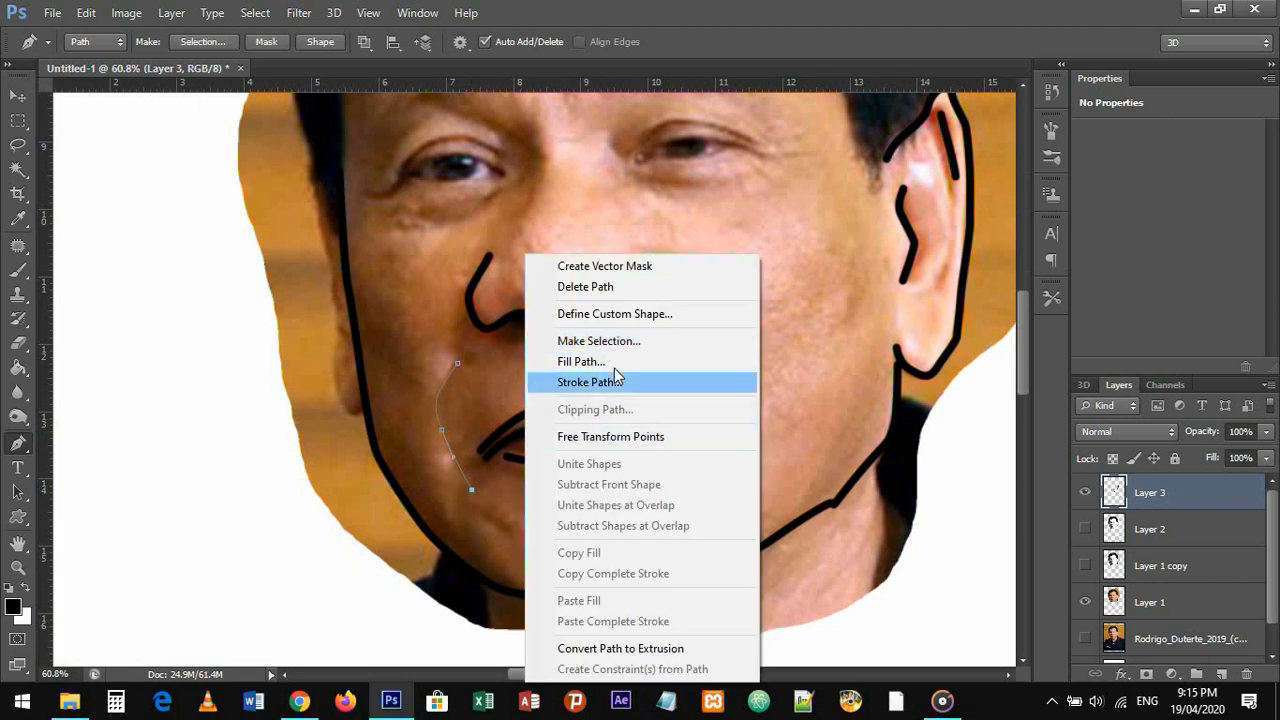
left_click(615, 377)
left_click(729, 236)
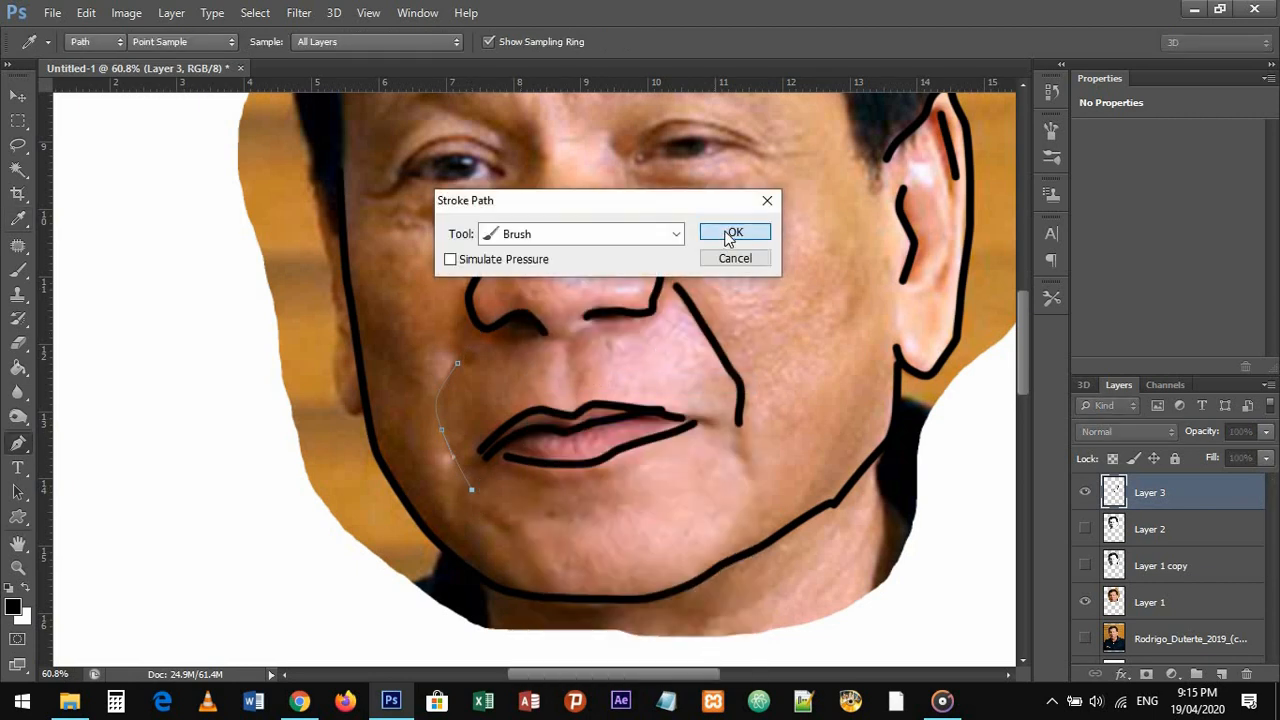
key("Escape")
- Trace the outline of the left ear down to its lobe at the face outline and stroke it with the Brush
left_click_drag(602, 486, 640, 529)
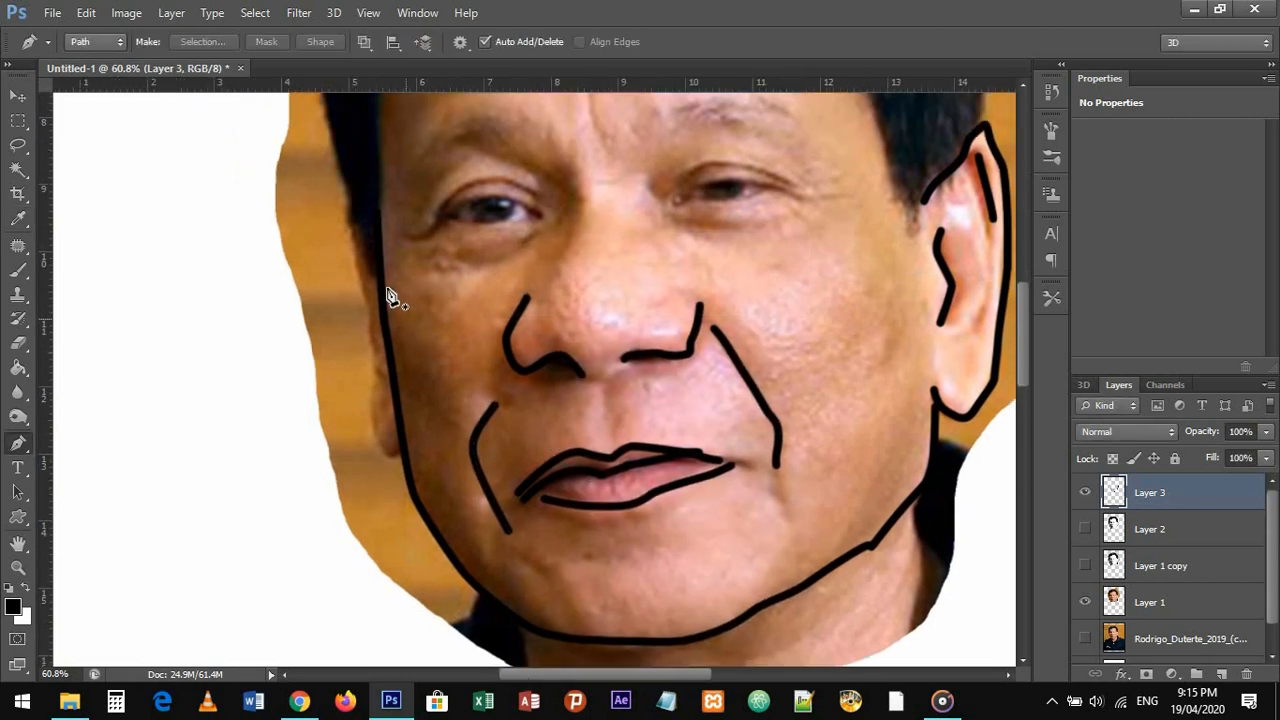
left_click(357, 222)
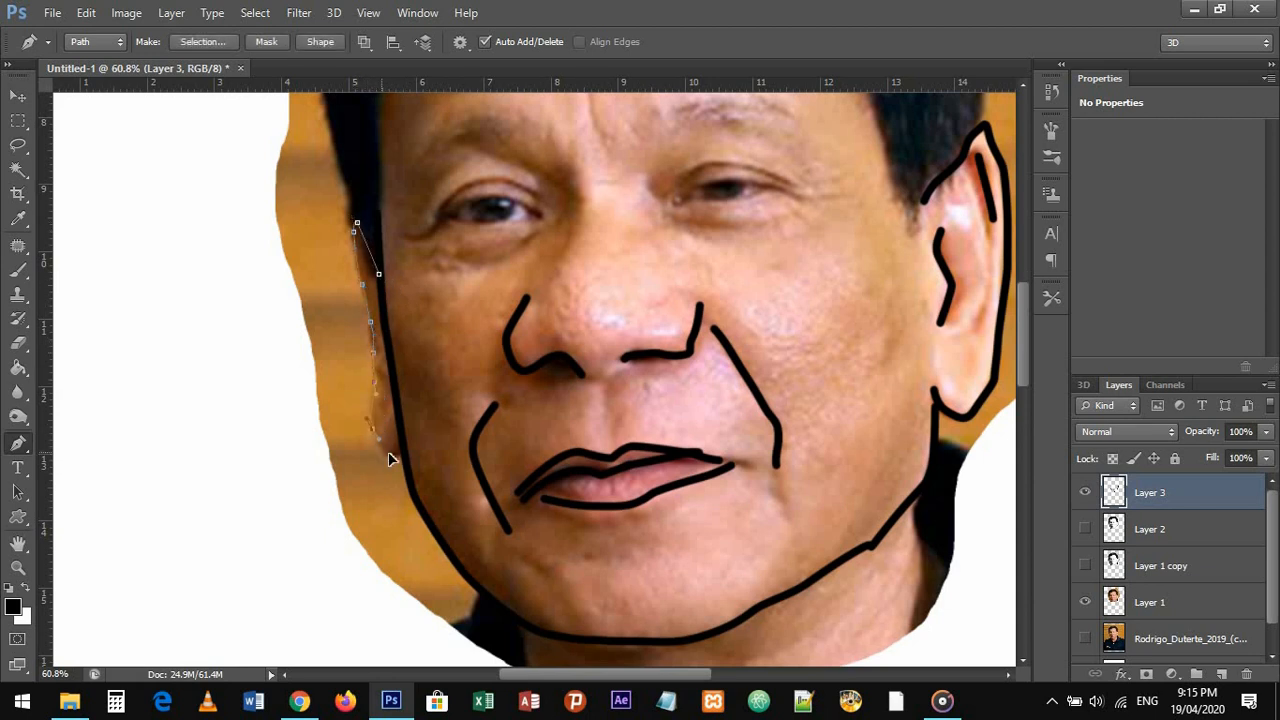
right_click(478, 338)
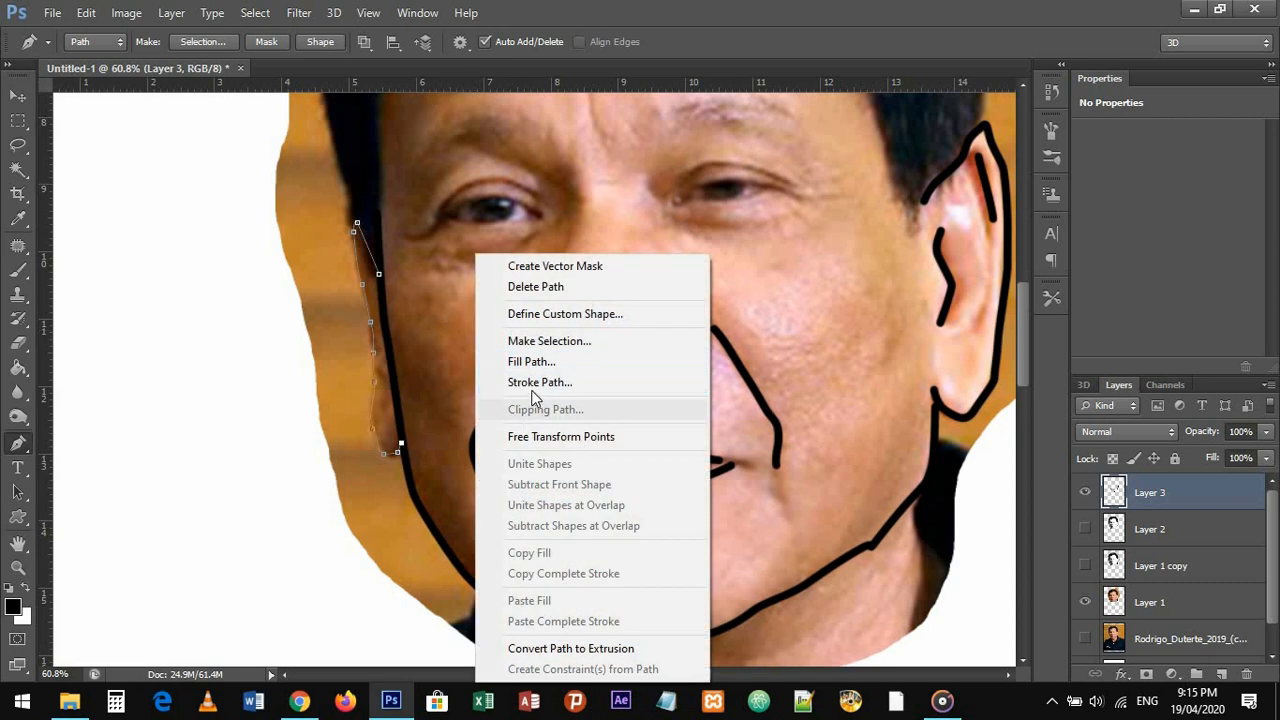
left_click(570, 380)
left_click(727, 233)
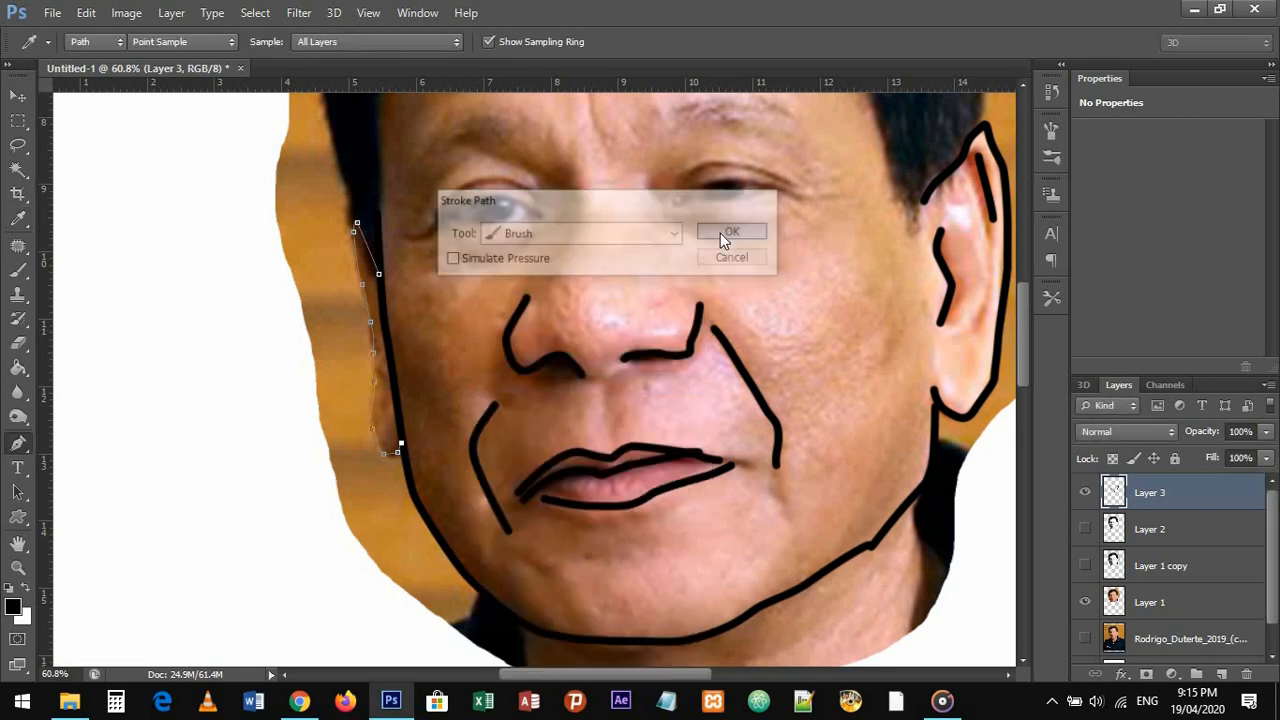
- Trace a Pen path along the hair's outer edge from the top of the left ear up and over the crown
left_click_drag(466, 334, 477, 529)
left_click(446, 523)
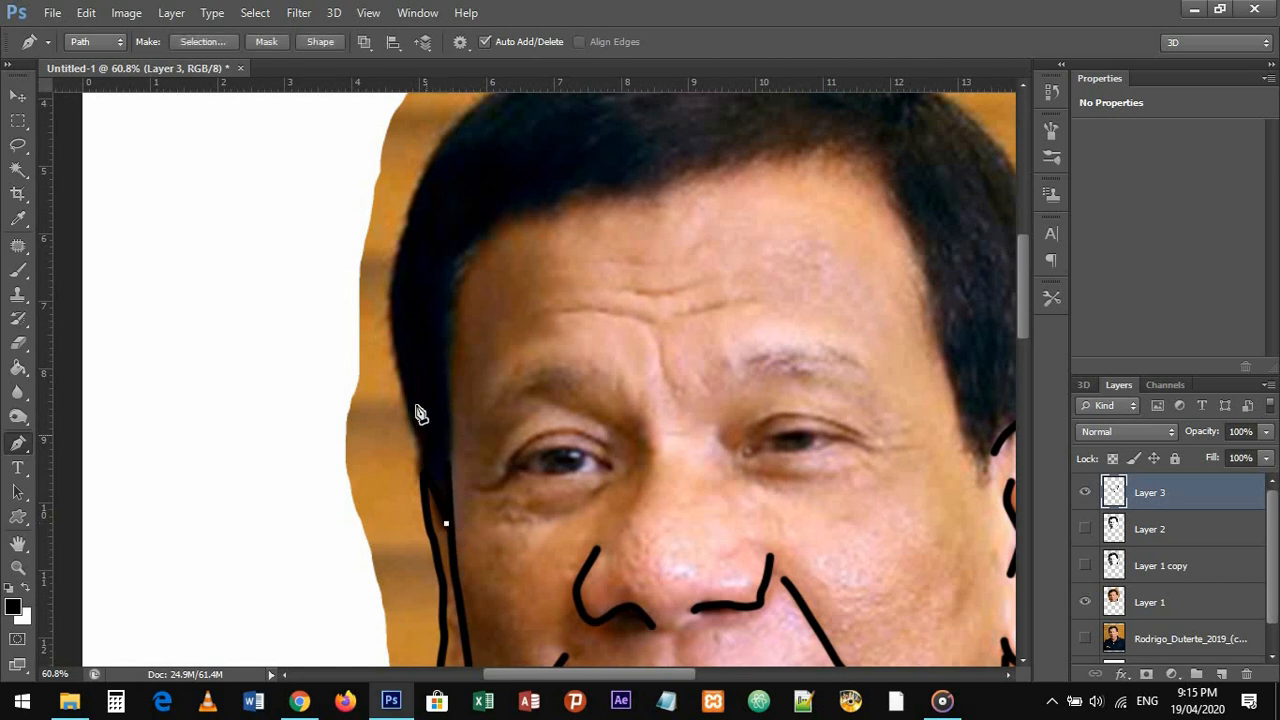
left_click(402, 390)
scroll(430, 340, "up", 2)
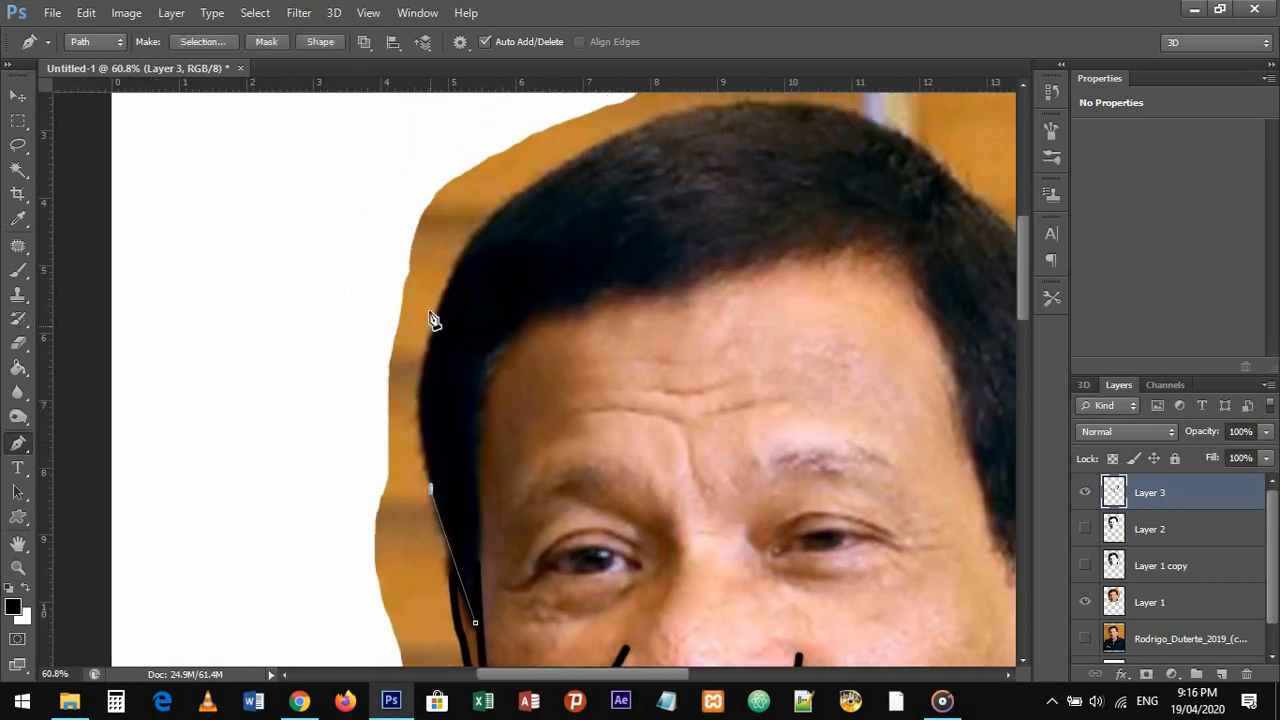
left_click_drag(433, 302, 474, 236)
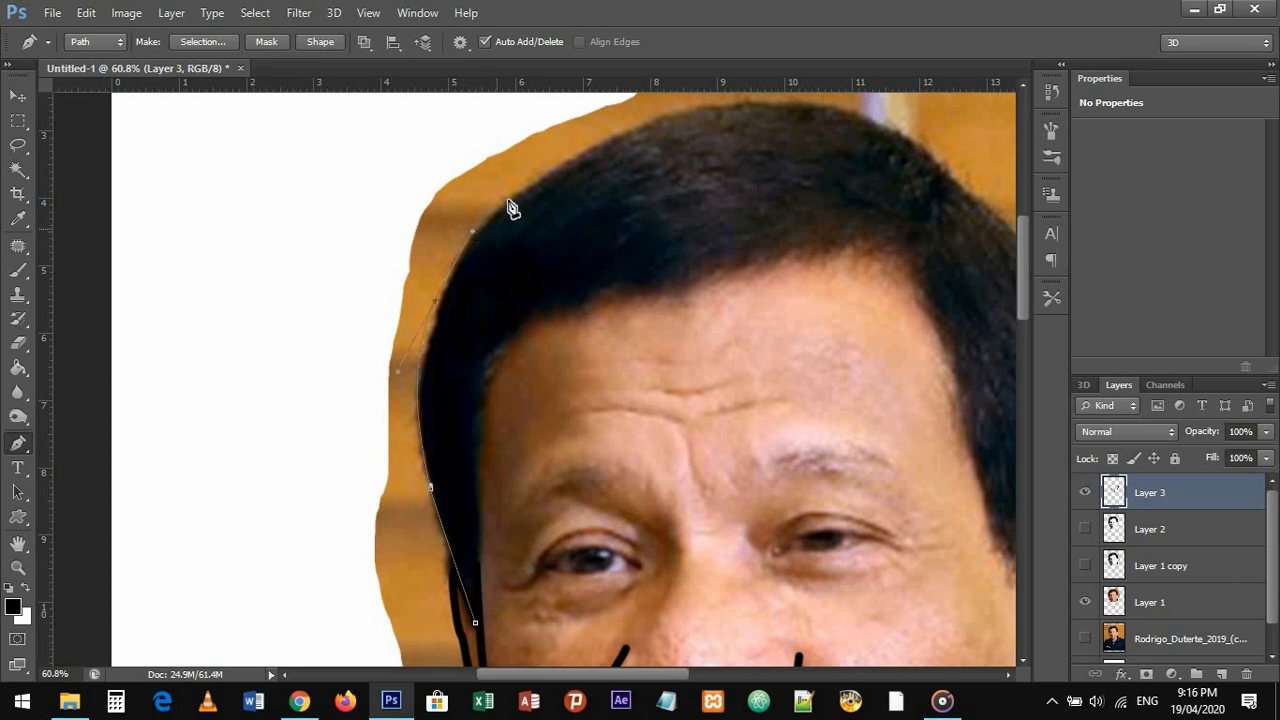
left_click(624, 133)
left_click(699, 109)
left_click_drag(834, 126, 680, 143)
left_click(762, 206)
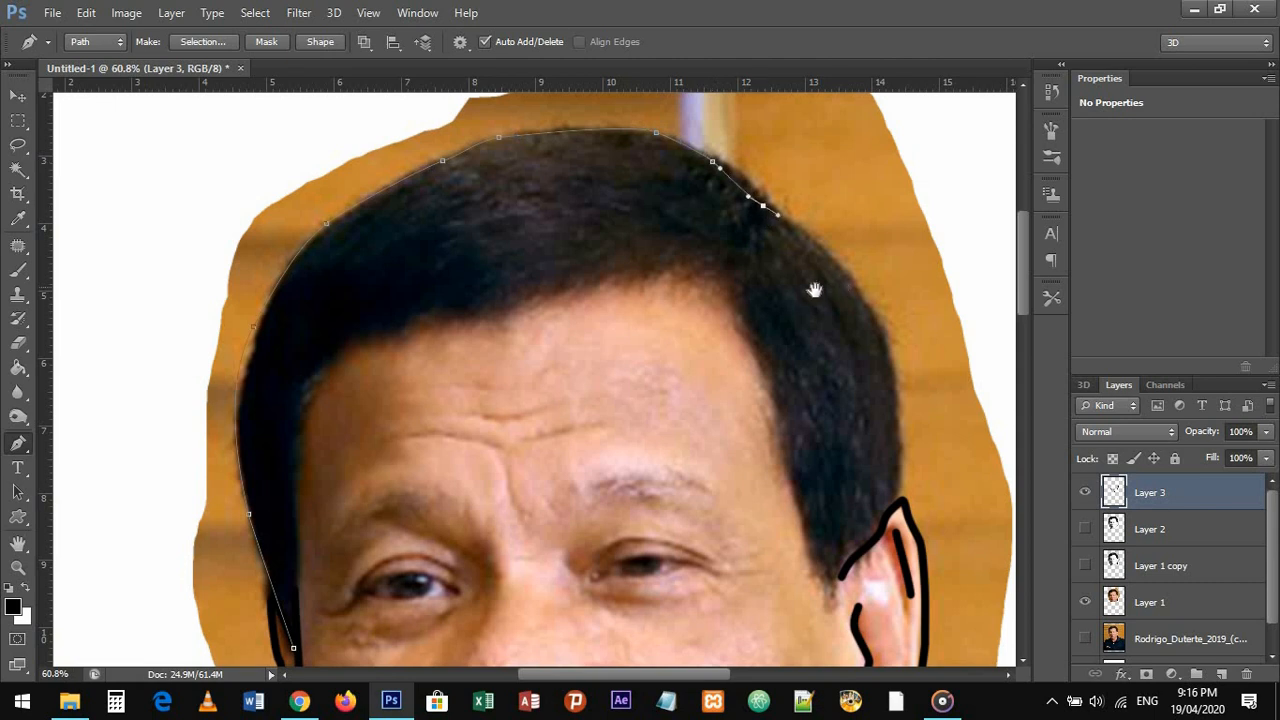
- Continue the Pen path along the hair's outer edge from the crown down to the right ear and its sideburn
left_click_drag(846, 289, 806, 289)
left_click(800, 278)
left_click_drag(837, 341, 843, 368)
left_click(848, 398)
left_click_drag(857, 450, 862, 471)
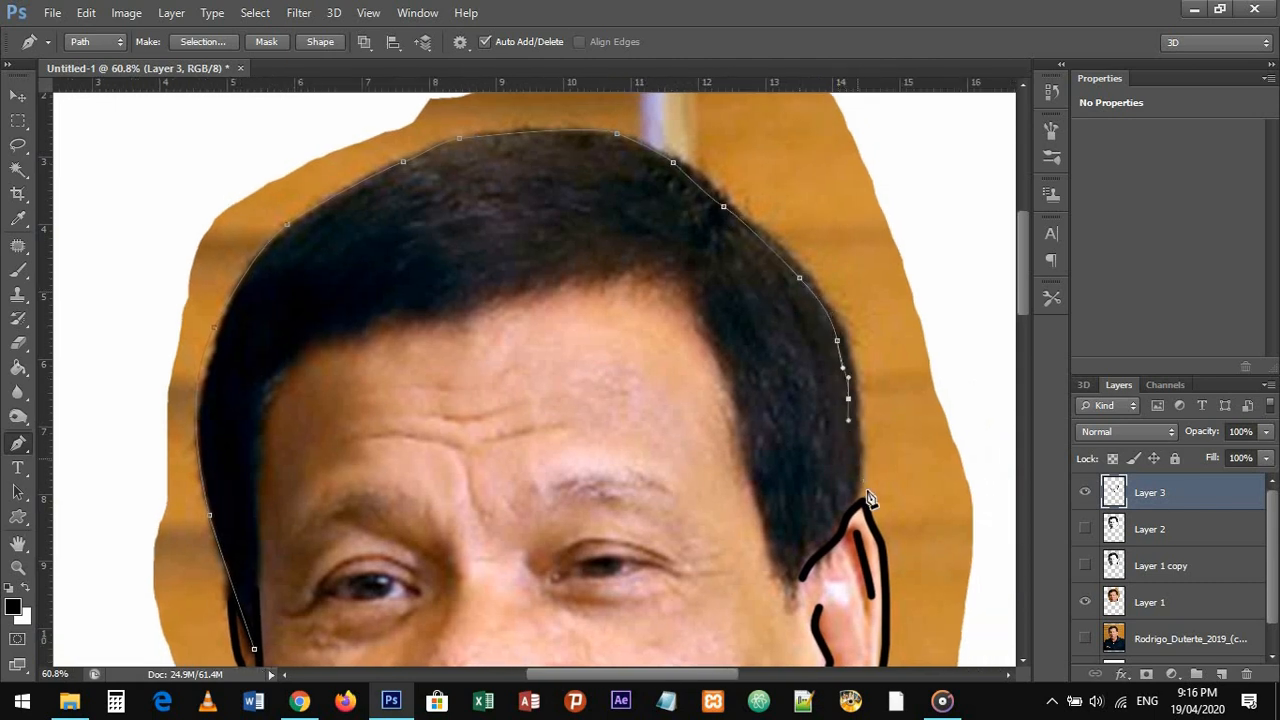
left_click(864, 502)
left_click(795, 596)
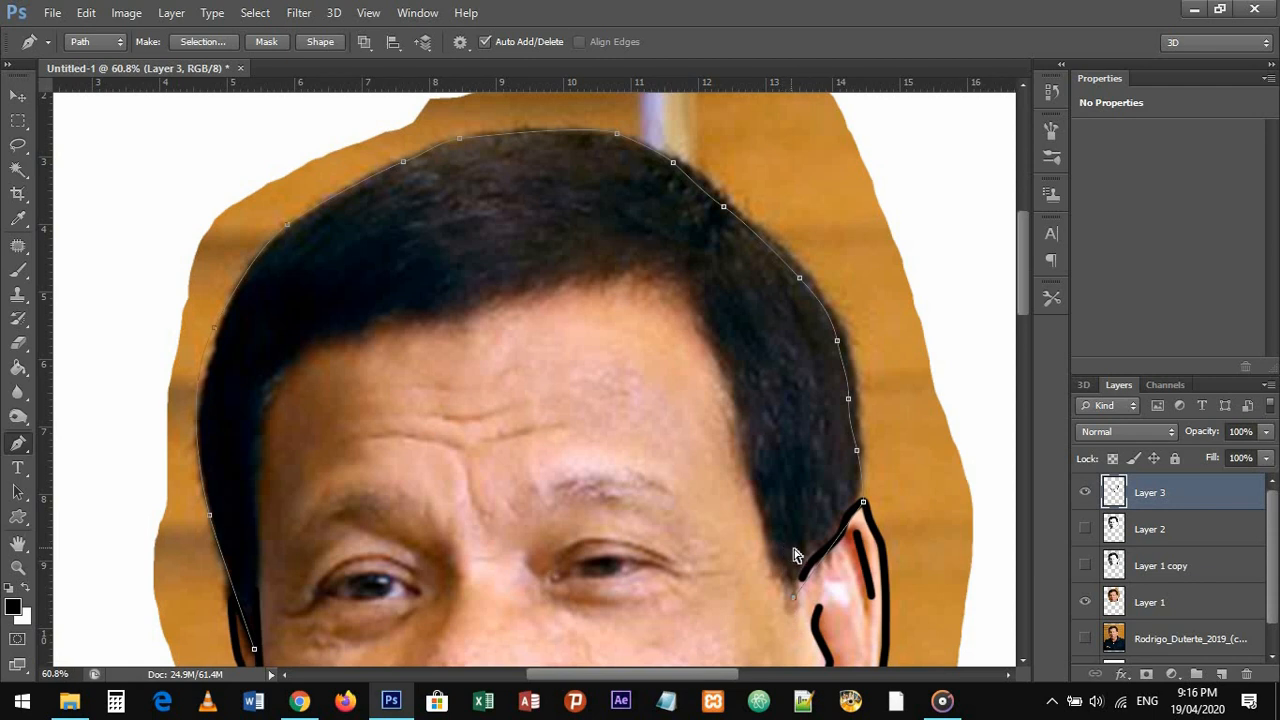
- Stroke the outer hair path with the Brush, without simulated pressure, and clear the path
right_click(824, 400)
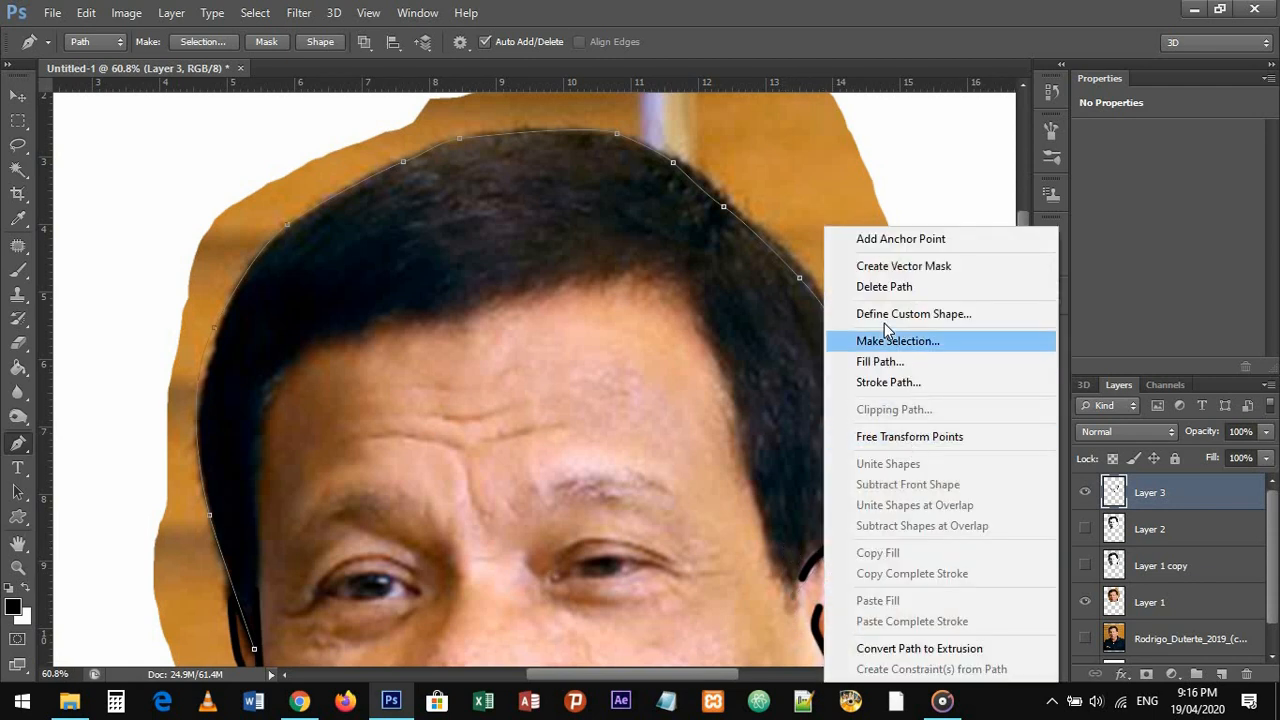
left_click(880, 382)
left_click(734, 231)
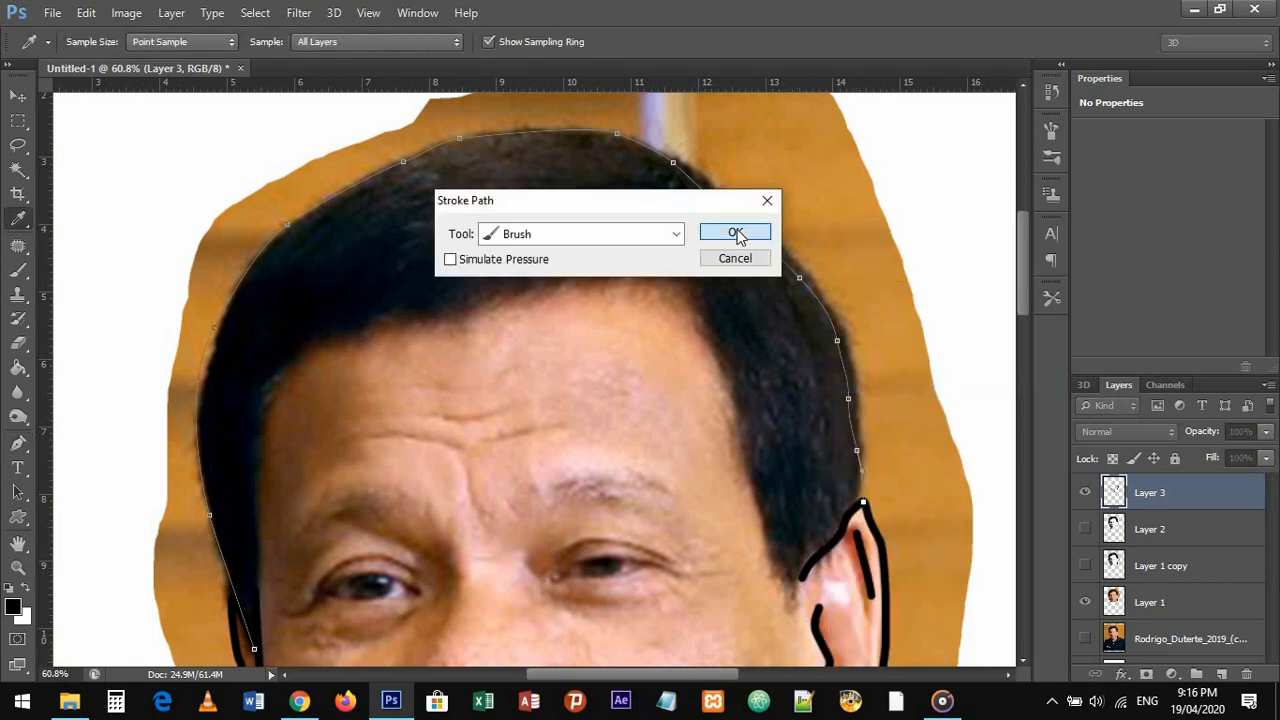
key("Return")
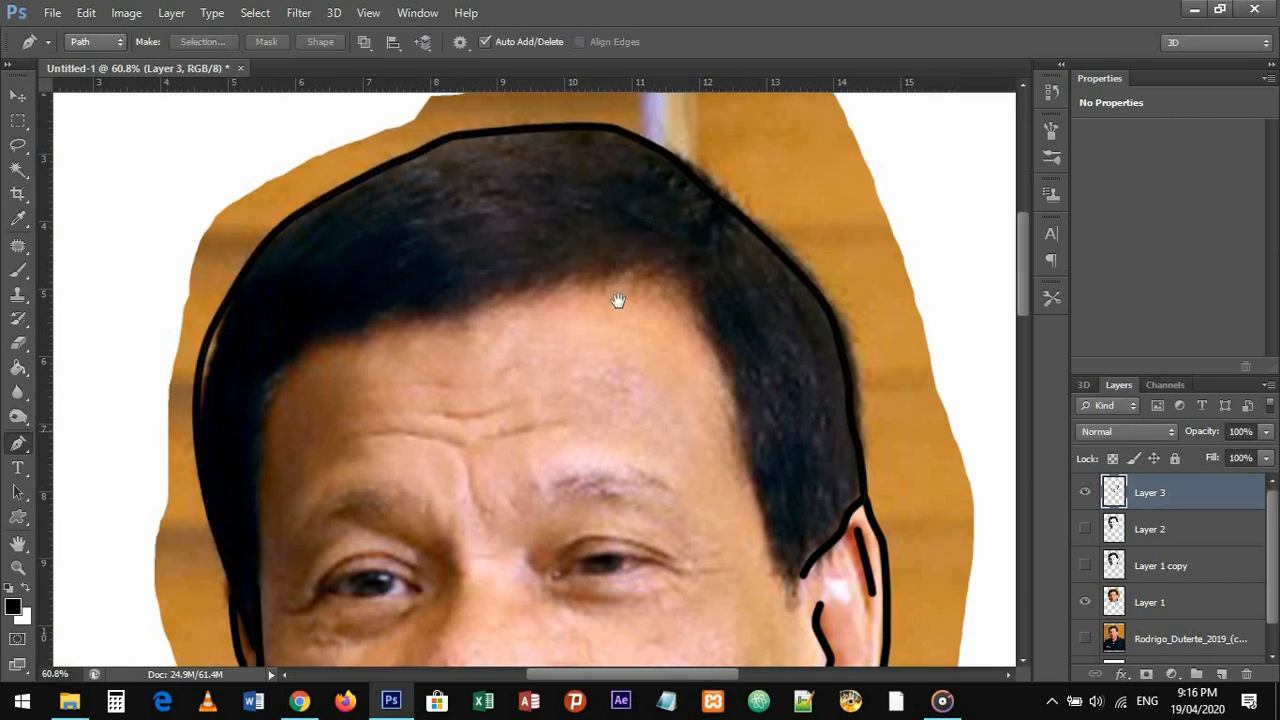
- Trace a Pen path up the inner edge of the left sideburn and along the hairline across the forehead
scroll(391, 480, "down", 3)
scroll(391, 480, "left", 2)
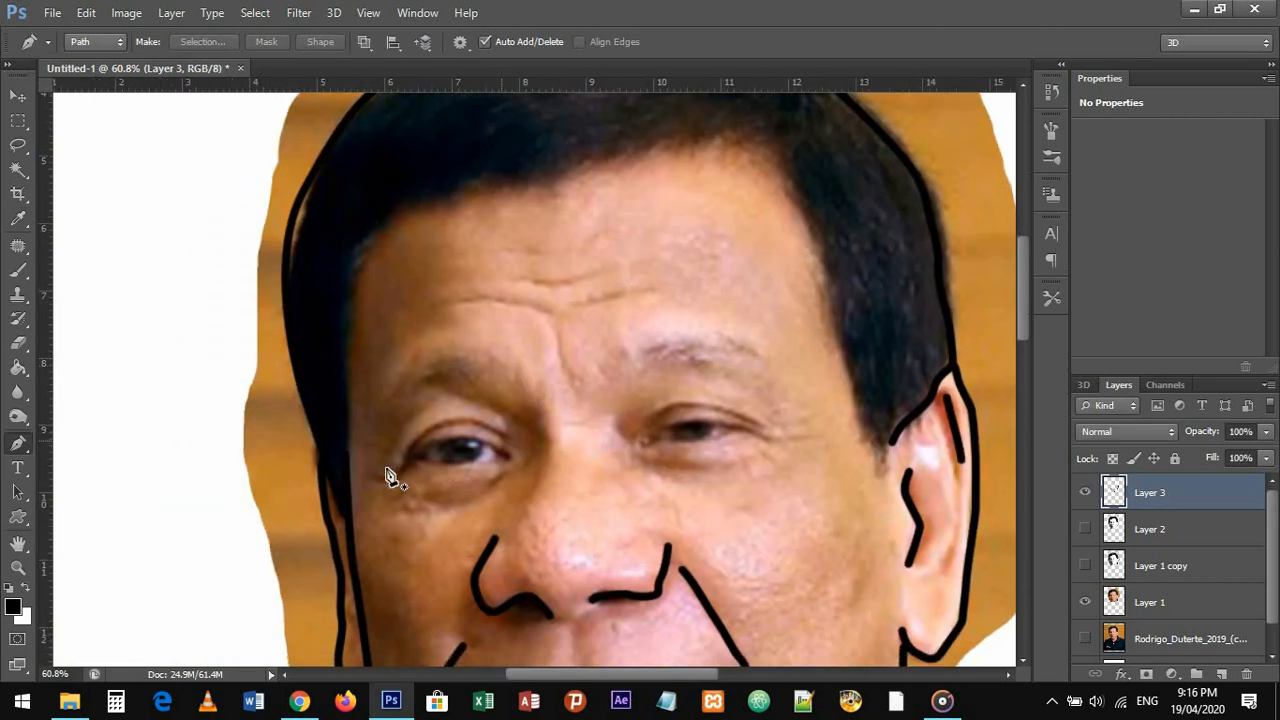
left_click(346, 515)
left_click(346, 323)
left_click_drag(361, 255, 390, 228)
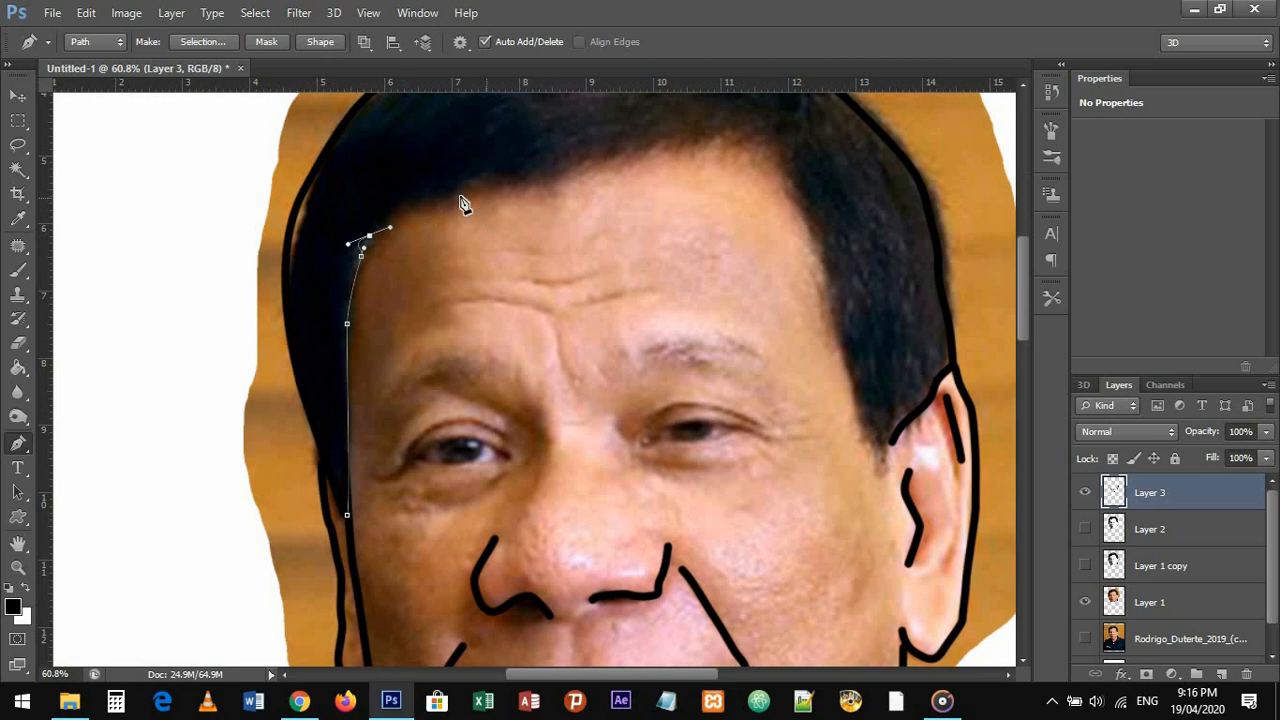
left_click(458, 196)
left_click(590, 168)
left_click_drag(640, 152, 724, 139)
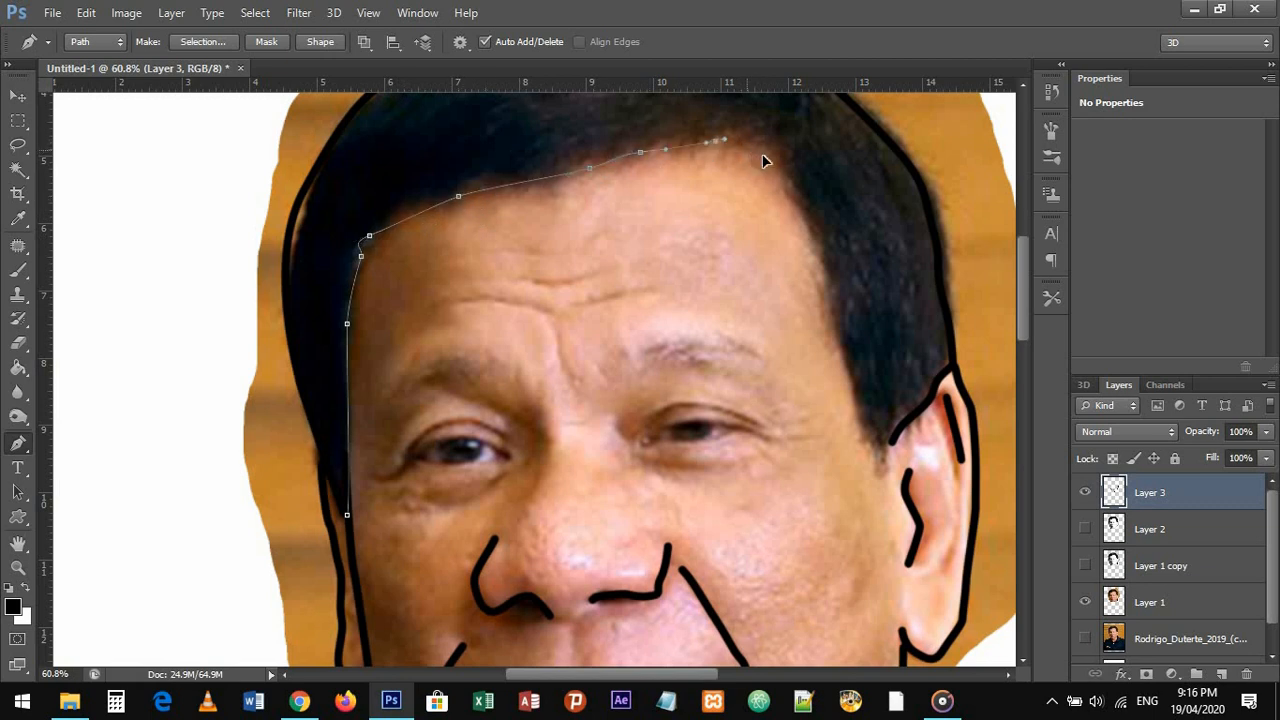
- Extend the hairline path down the right sideburn to the ear and stroke it with the Brush, without simulated pressure
left_click_drag(841, 290, 849, 323)
left_click_drag(877, 384, 881, 397)
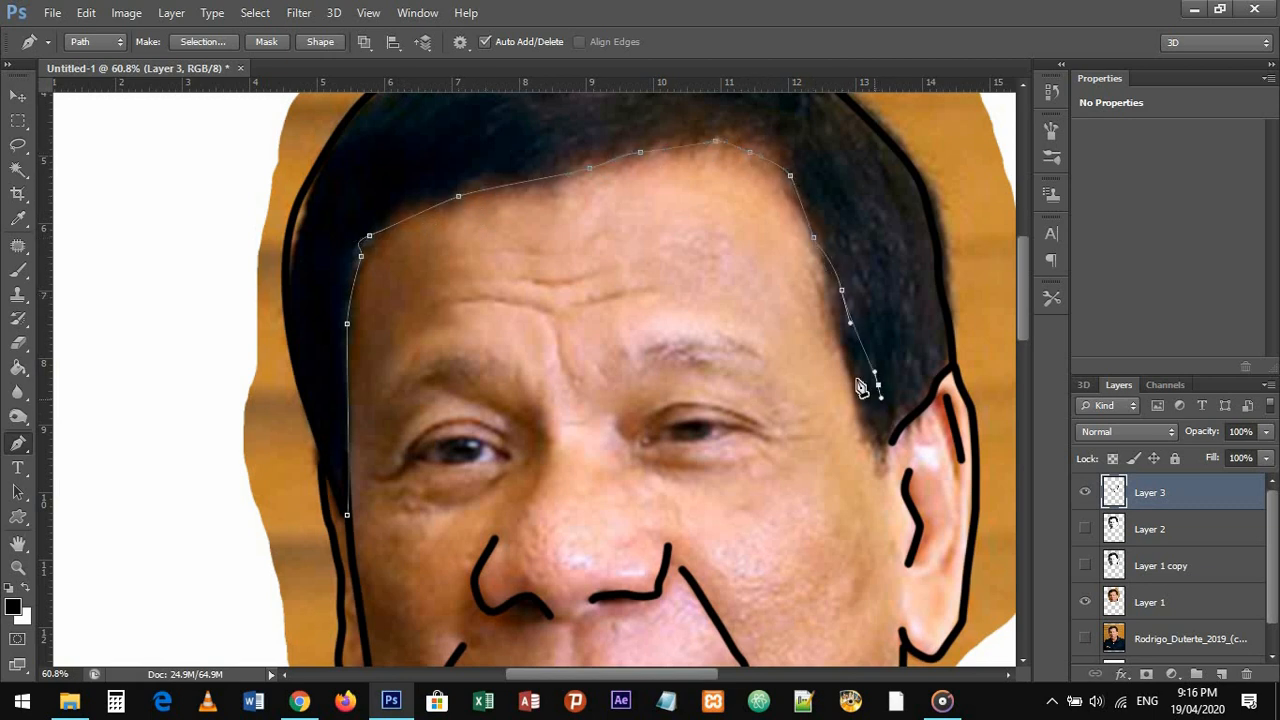
key("ctrl+z")
left_click_drag(846, 335, 860, 401)
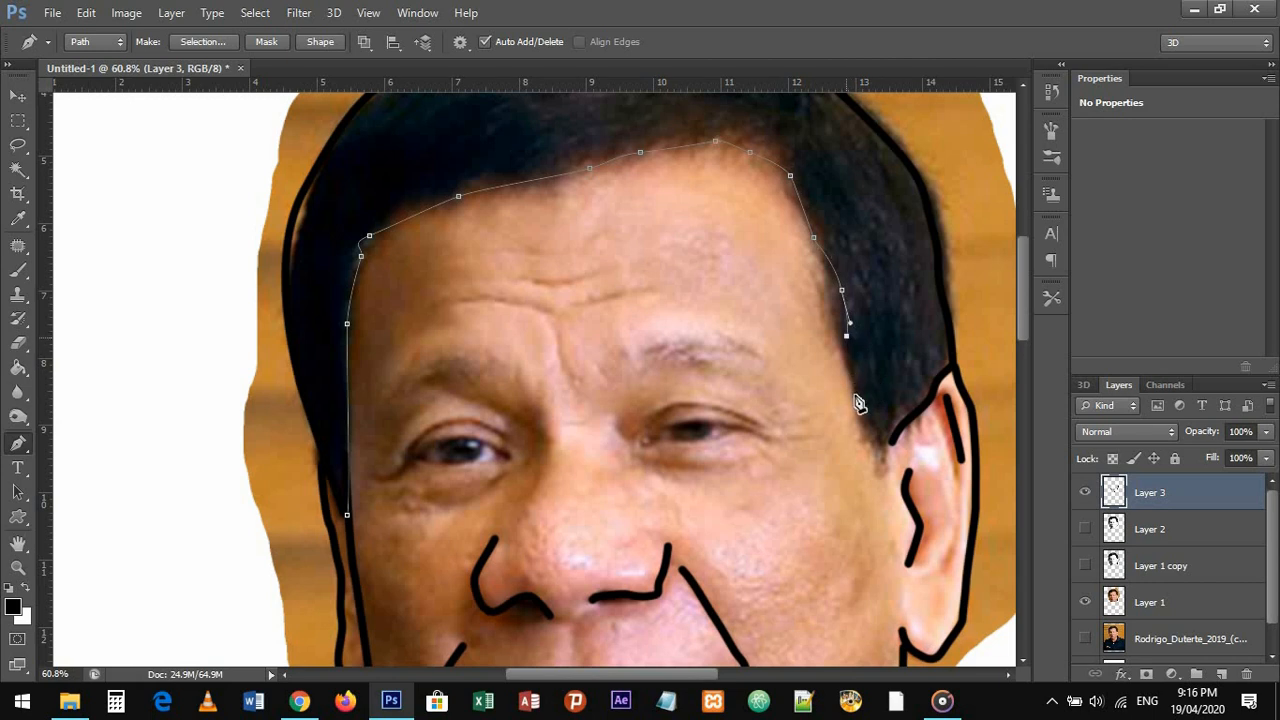
right_click(884, 315)
left_click(945, 381)
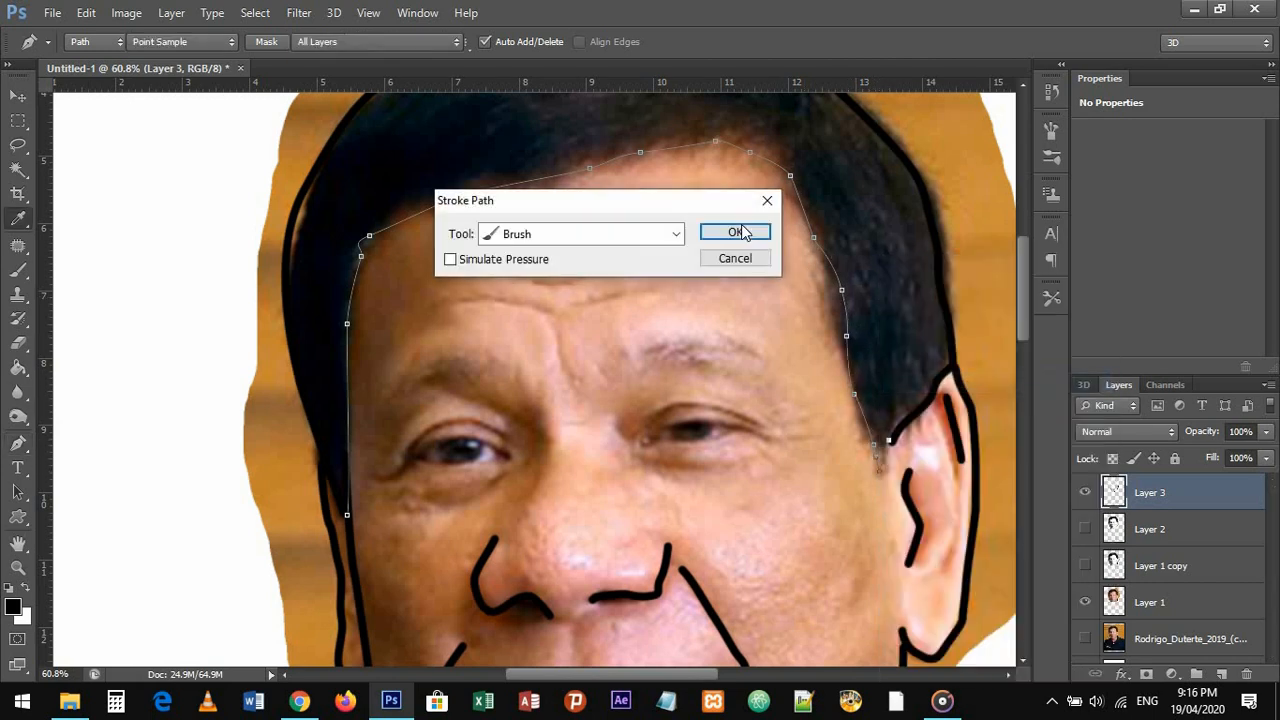
left_click(740, 233)
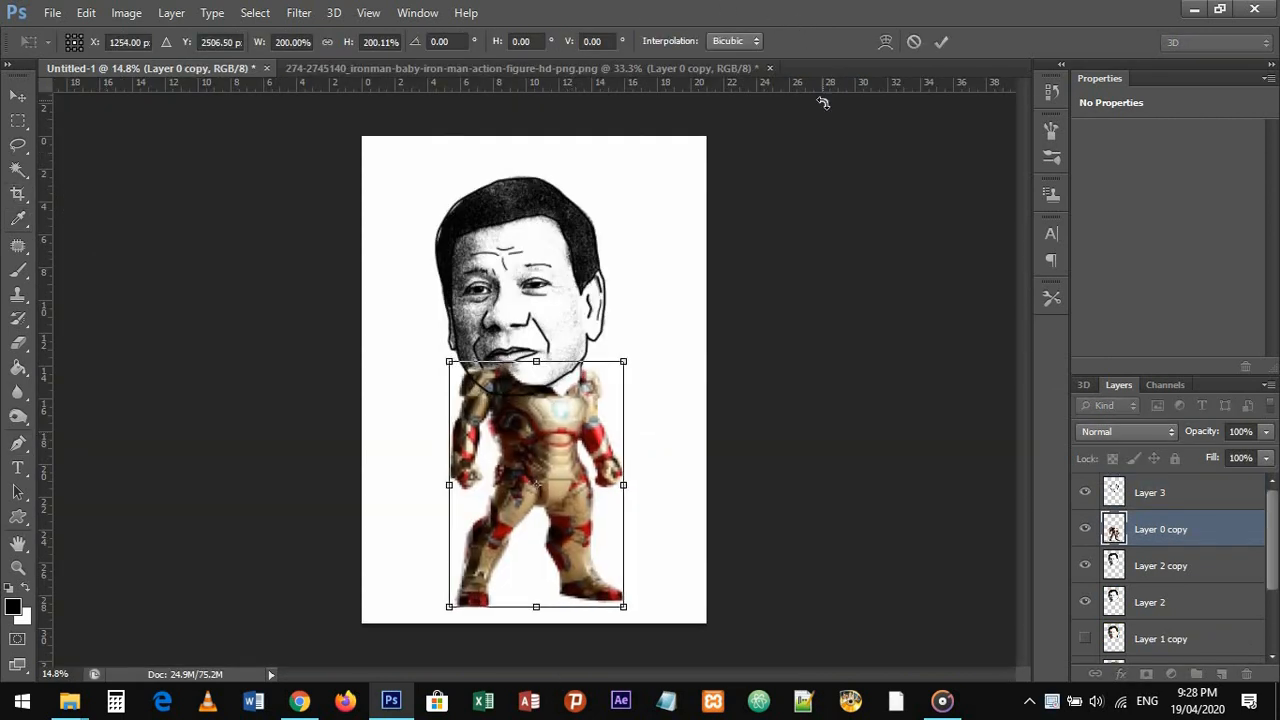
- Apply the Iron Man body's enlargement to about 200% and move its layer, Layer 0 copy, beneath Layer 2
left_click(939, 48)
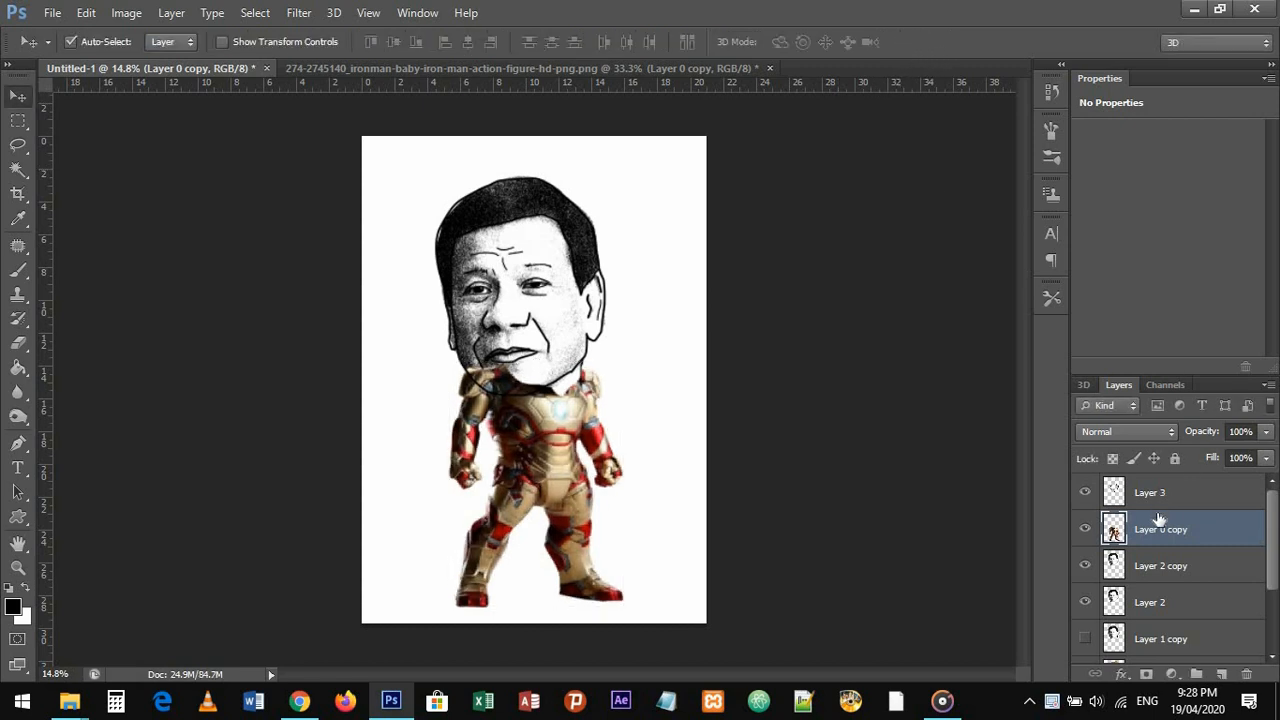
left_click_drag(1160, 545, 1173, 606)
- Select Layer 2, Layer 2 copy and Layer 3, flip the head horizontally with Free Transform and shift it over the body
left_click(1178, 558)
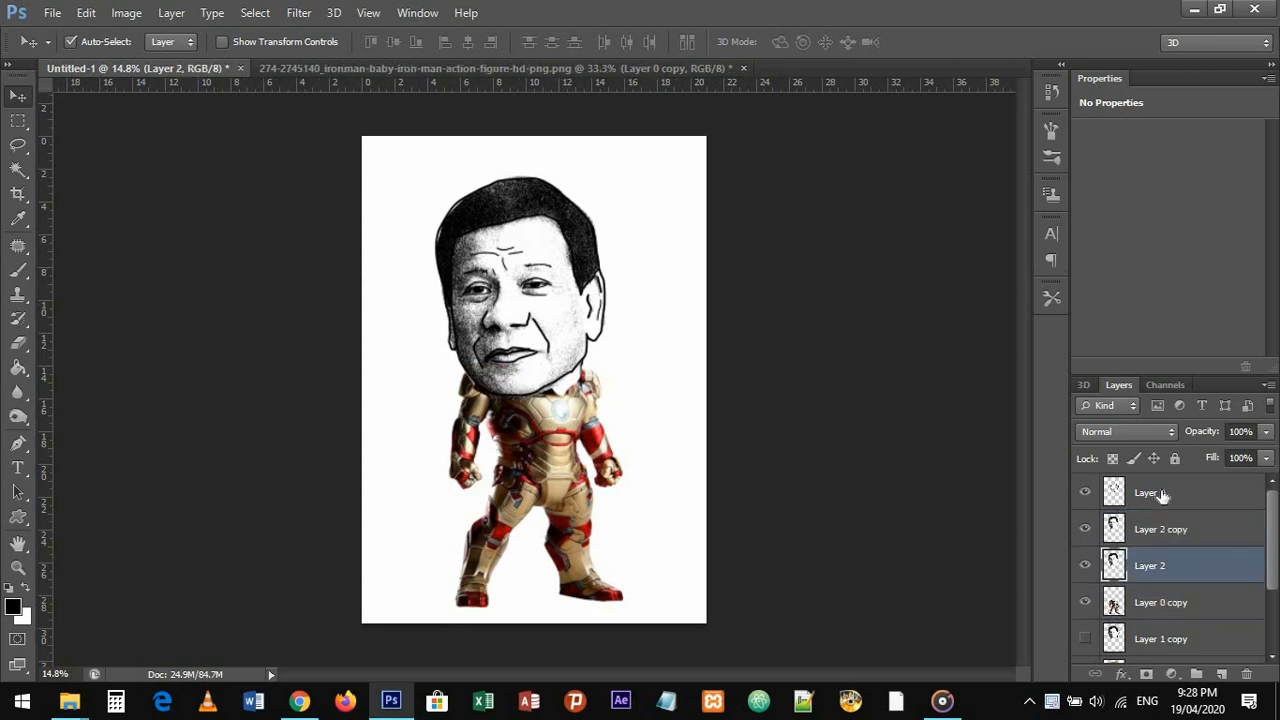
left_click(1160, 494, "shift")
key("ctrl+t")
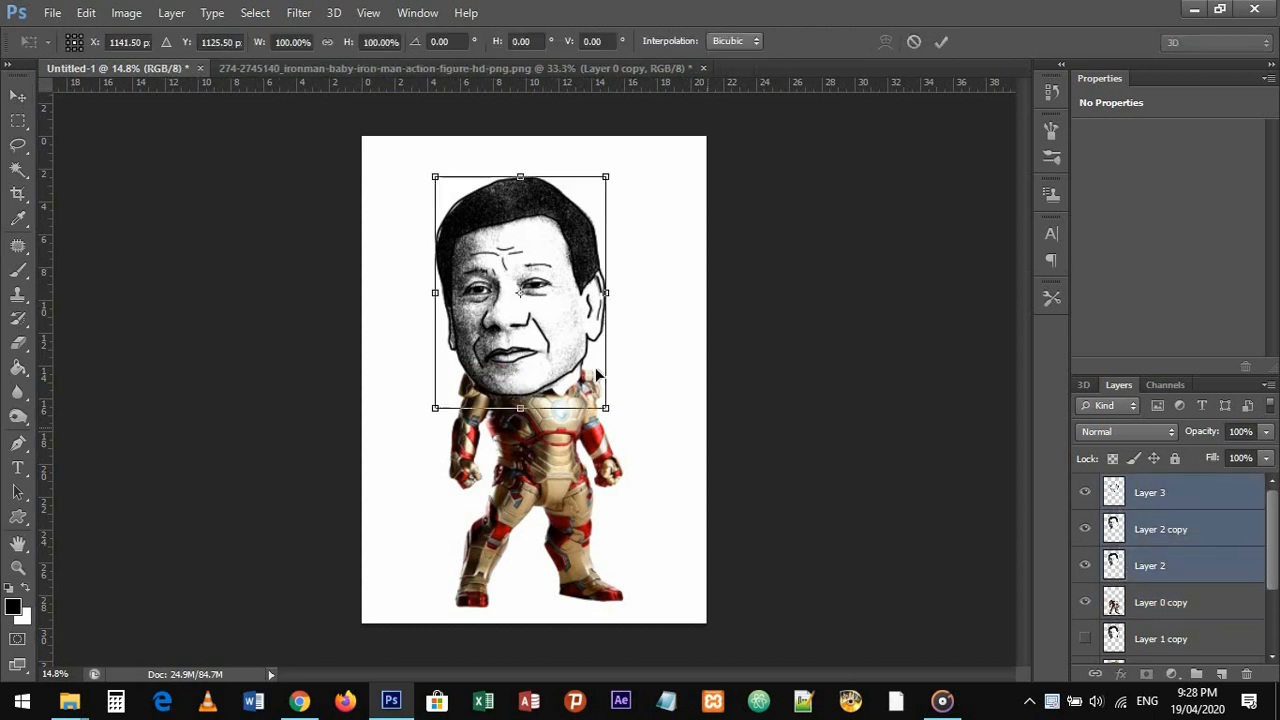
right_click(566, 296)
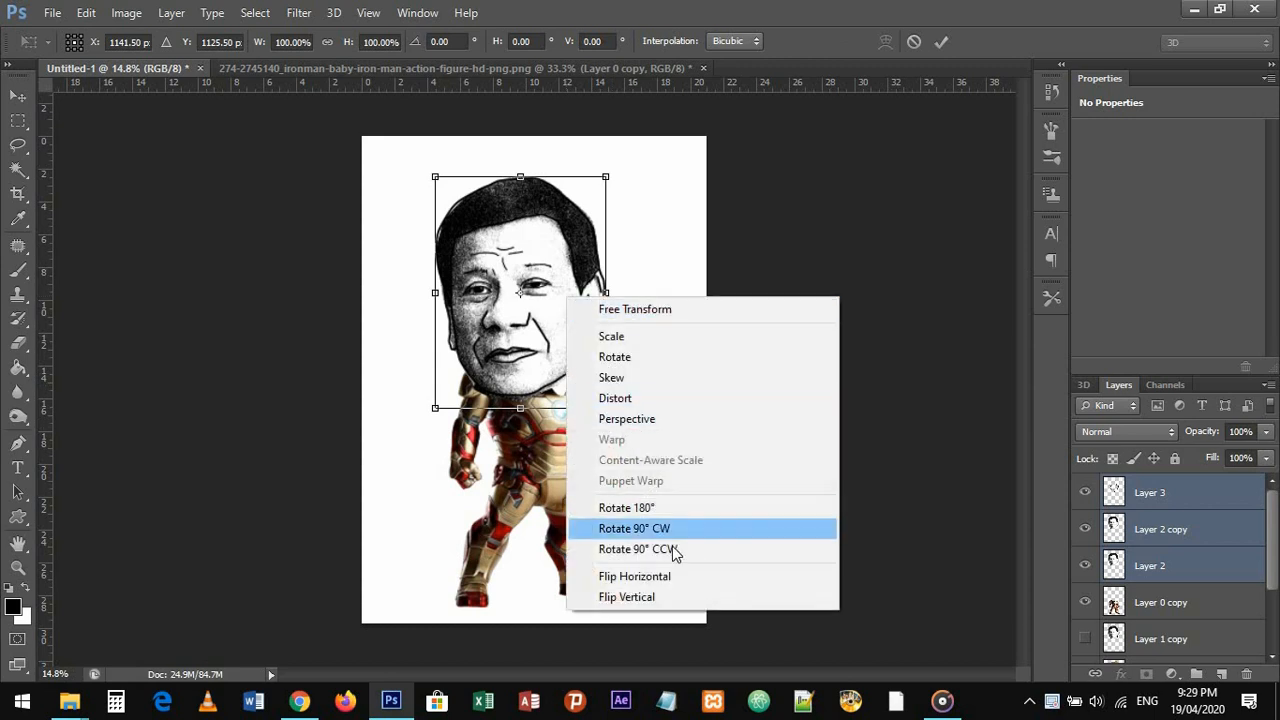
left_click(682, 579)
left_click_drag(562, 351, 592, 351)
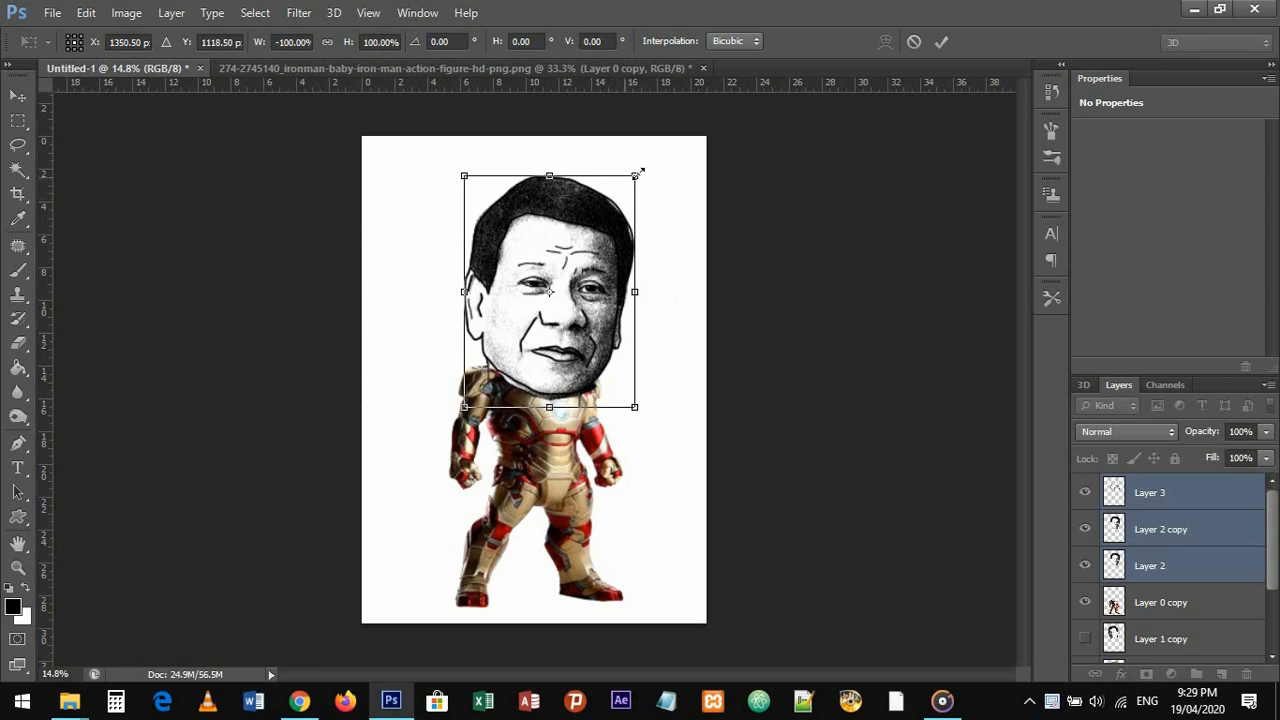
- Scale the head to about 84%, tilt it about 6 degrees and seat it centred on the armour's neck
left_click_drag(633, 179, 642, 241)
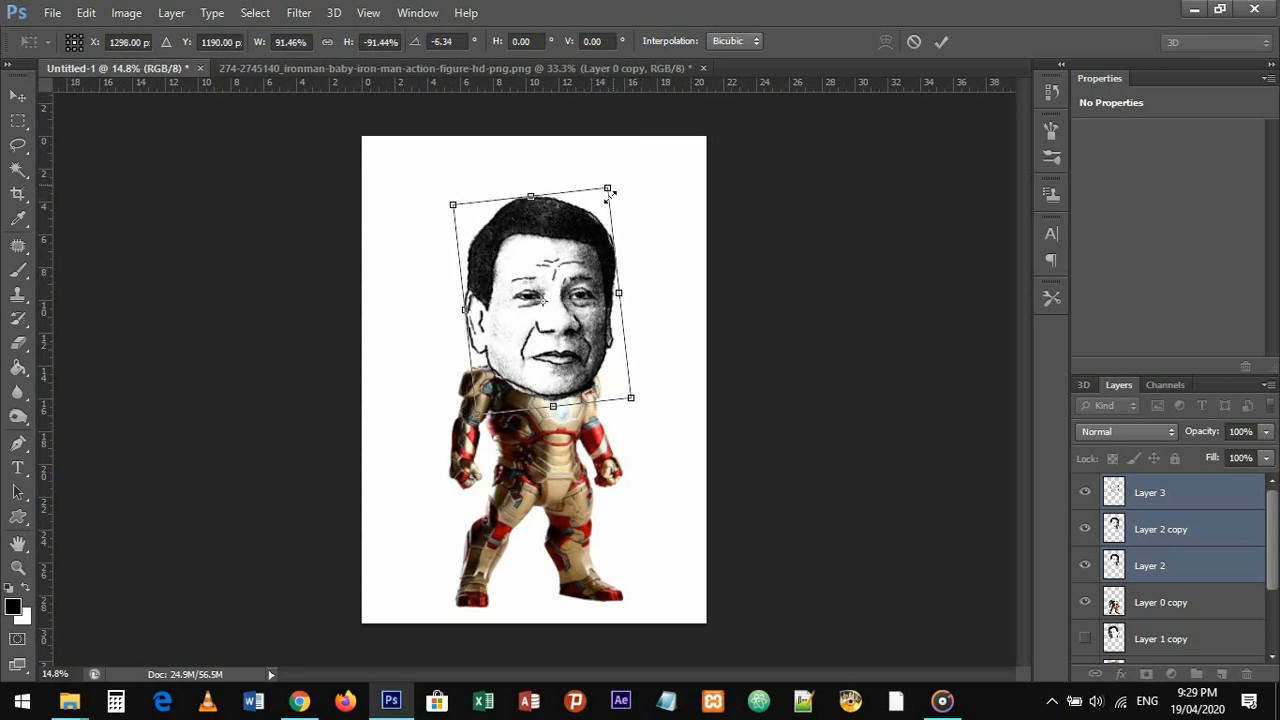
left_click_drag(609, 193, 597, 201)
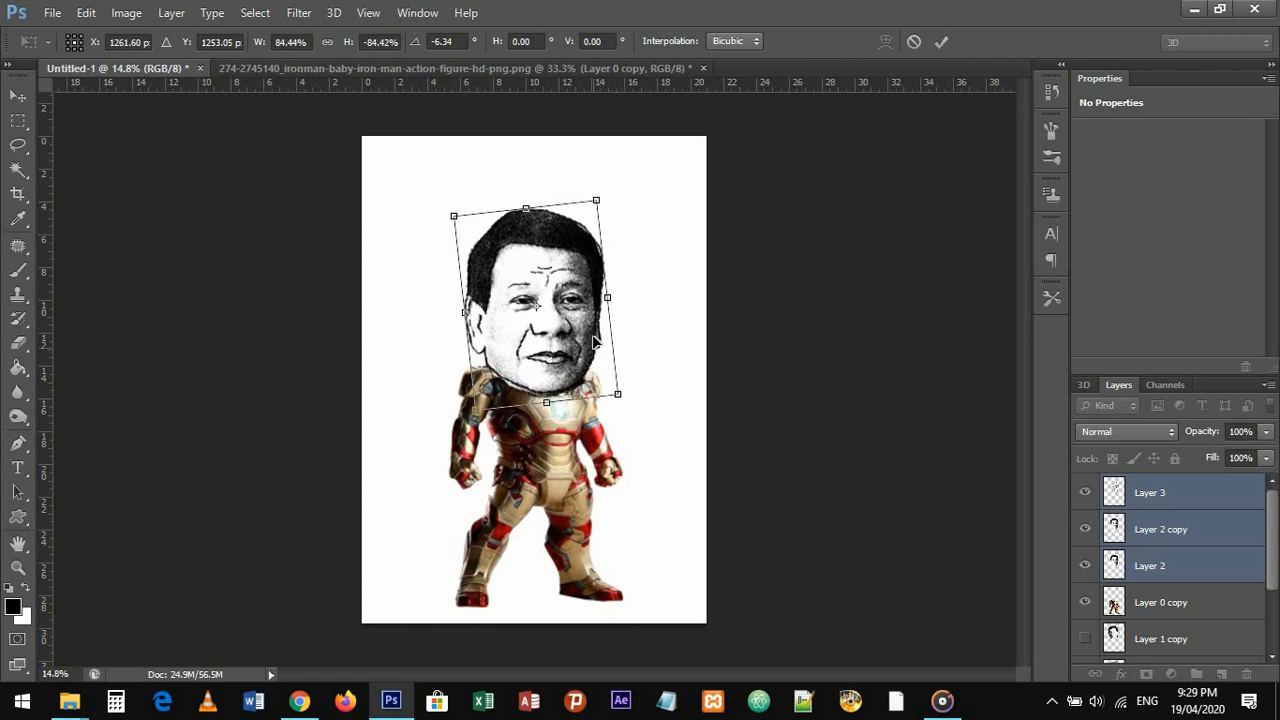
left_click_drag(594, 343, 599, 342)
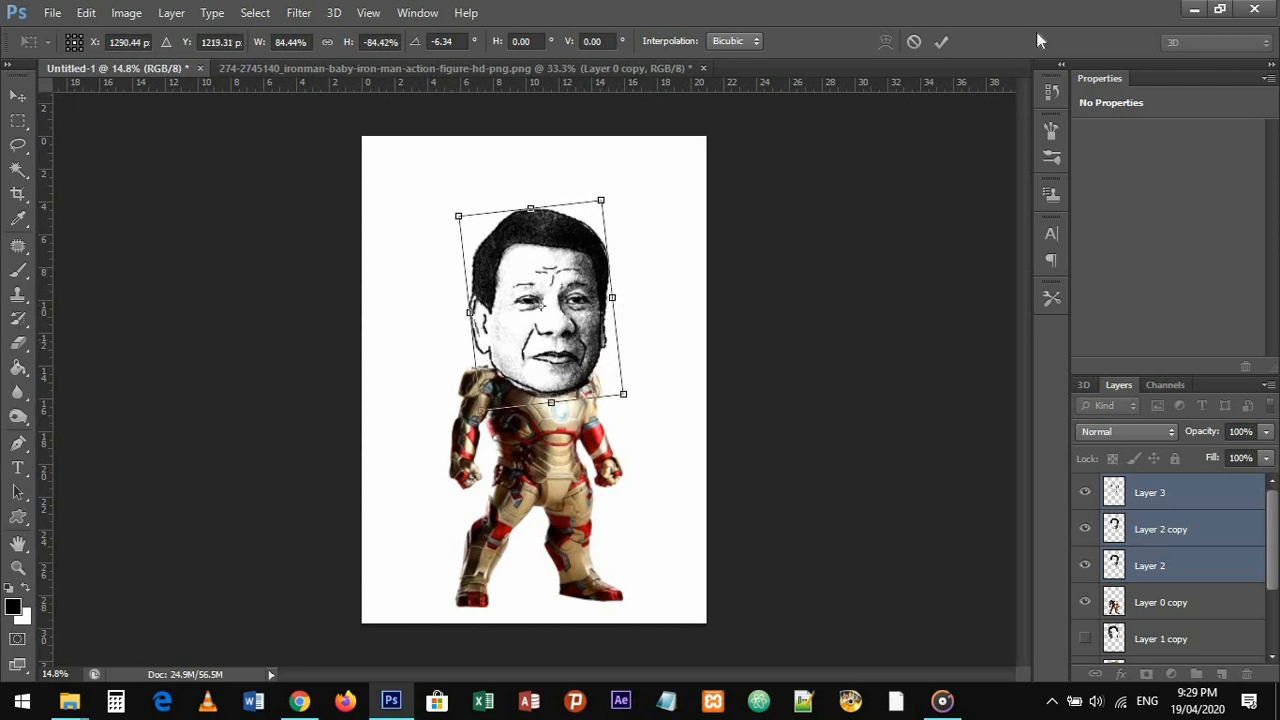
left_click(939, 41)
- Merge the three head layers into Layer 3 and erase stray marks around the chin and ear with a 70 px Eraser
scroll(550, 405, "up", 1)
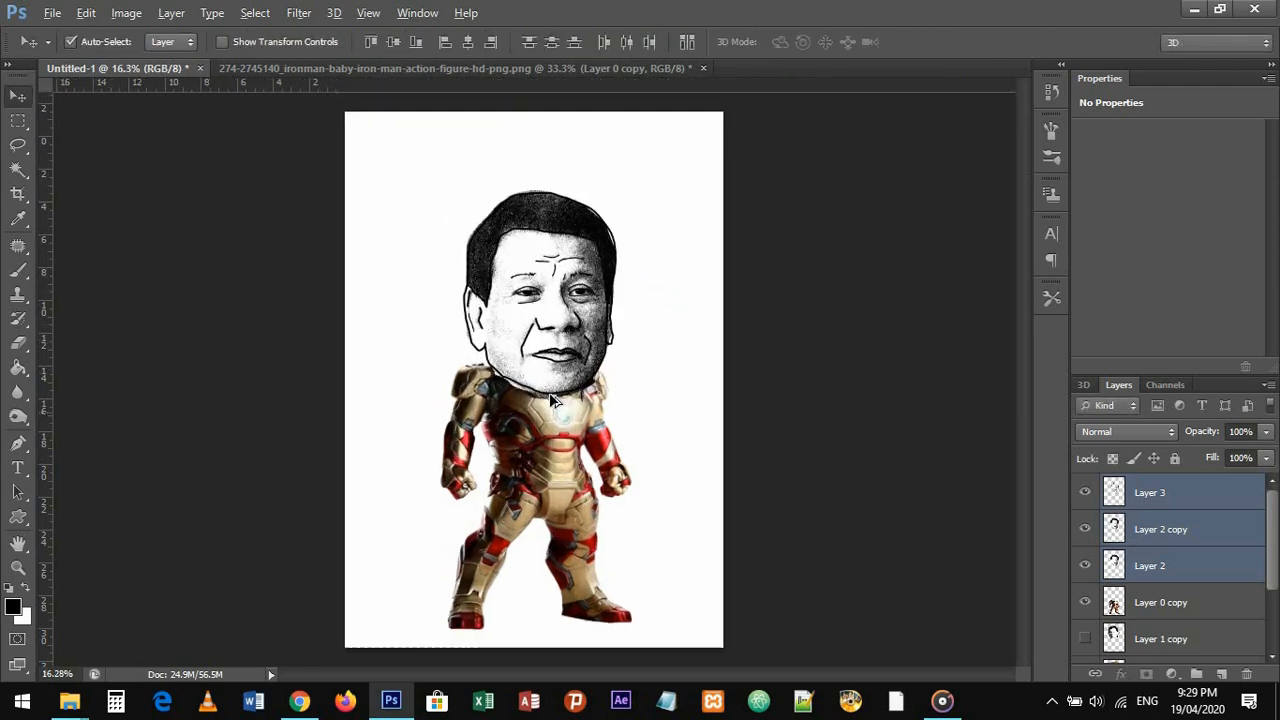
scroll(553, 400, "up", 3)
scroll(578, 345, "up", 1)
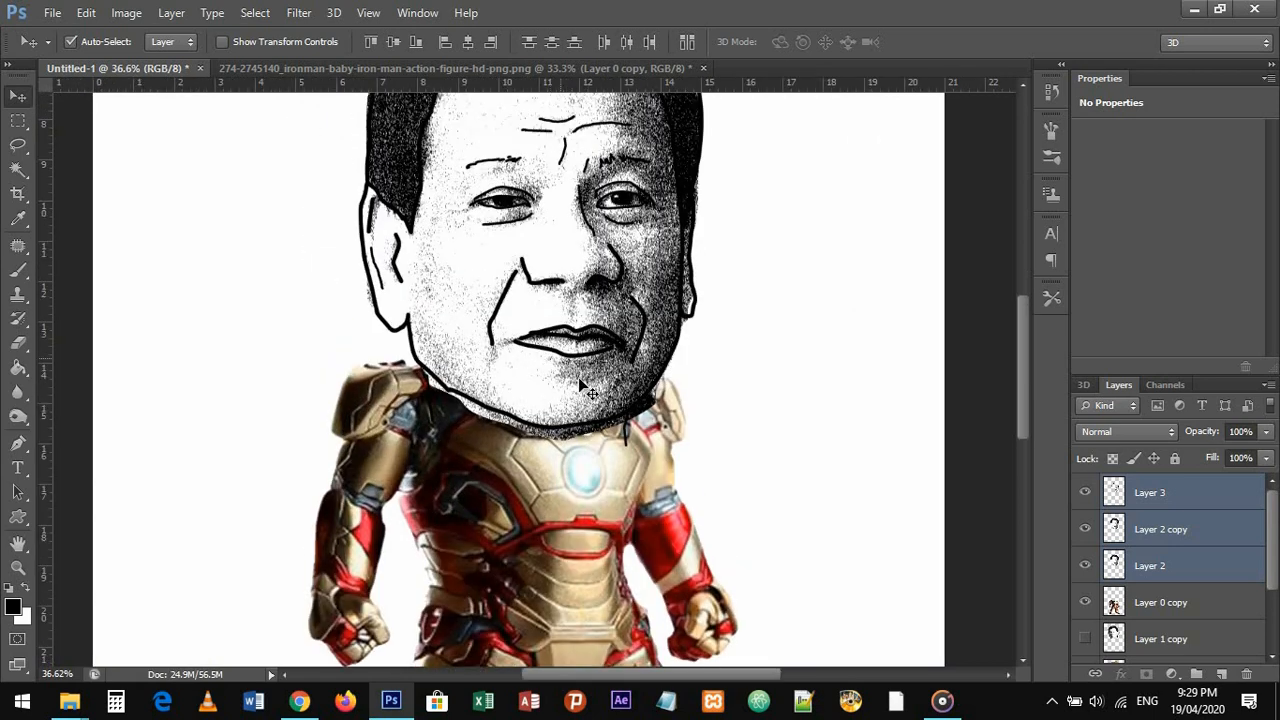
scroll(575, 376, "up", 1)
left_click_drag(551, 339, 551, 347)
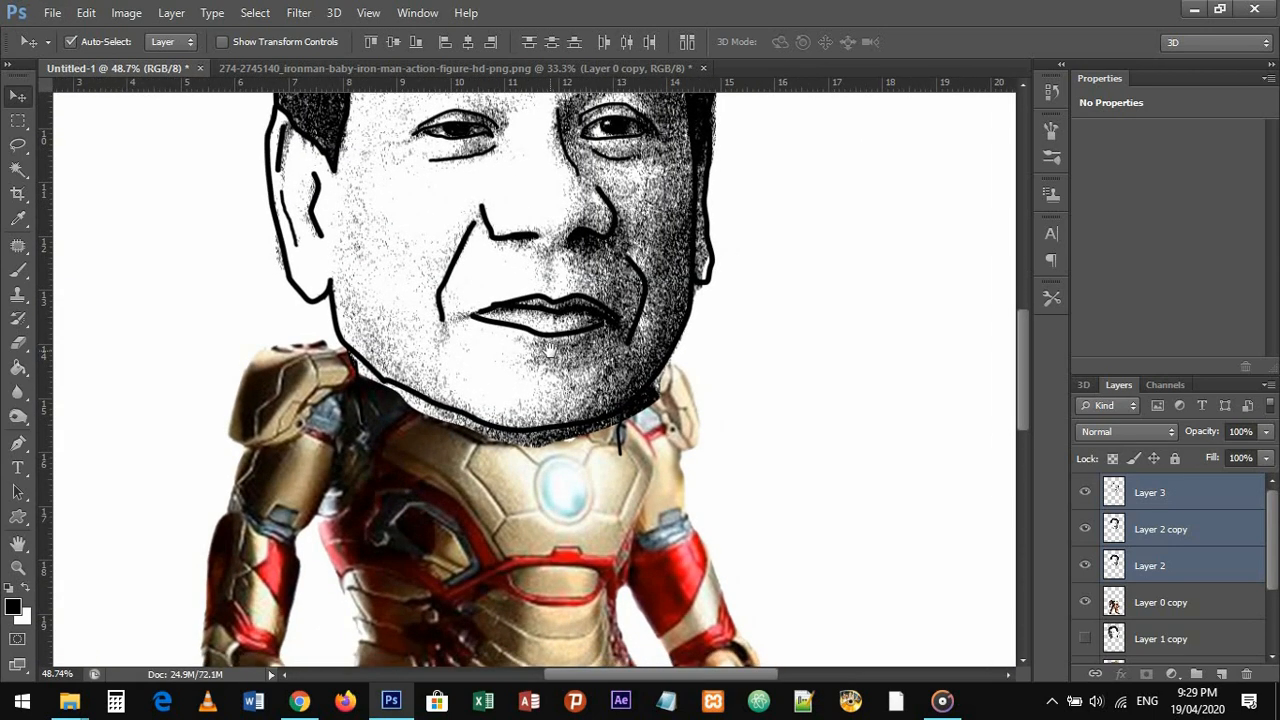
key("e")
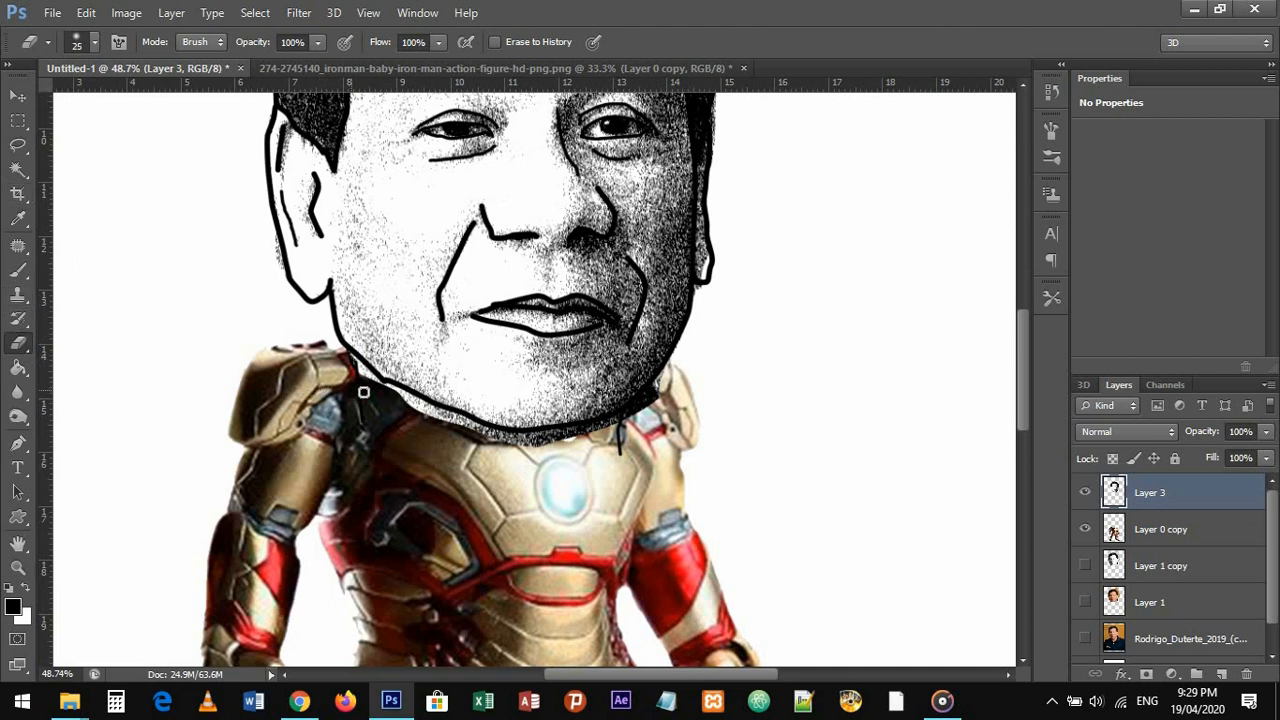
key("bracketright")
mouse_move(345, 362)
left_mouse_down()
mouse_move(421, 417)
mouse_move(512, 440)
mouse_move(622, 426)
mouse_move(679, 393)
mouse_move(610, 436)
left_mouse_up()
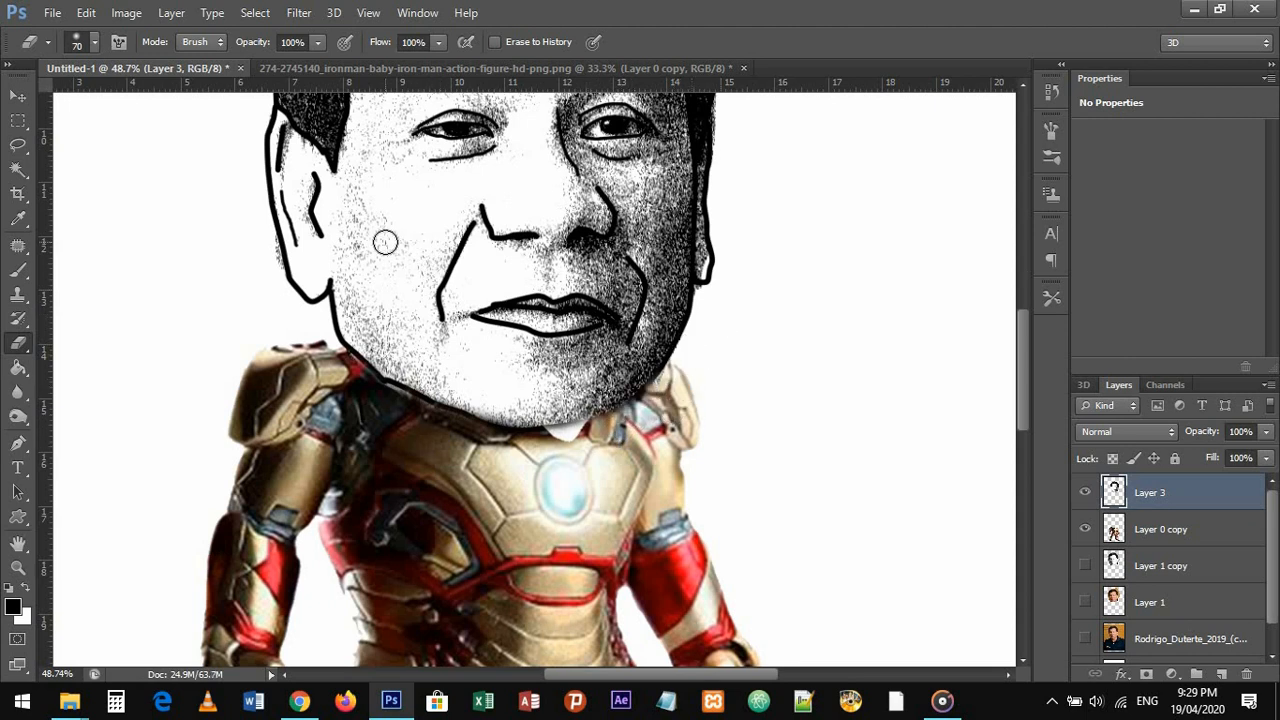
left_click_drag(470, 361, 563, 501)
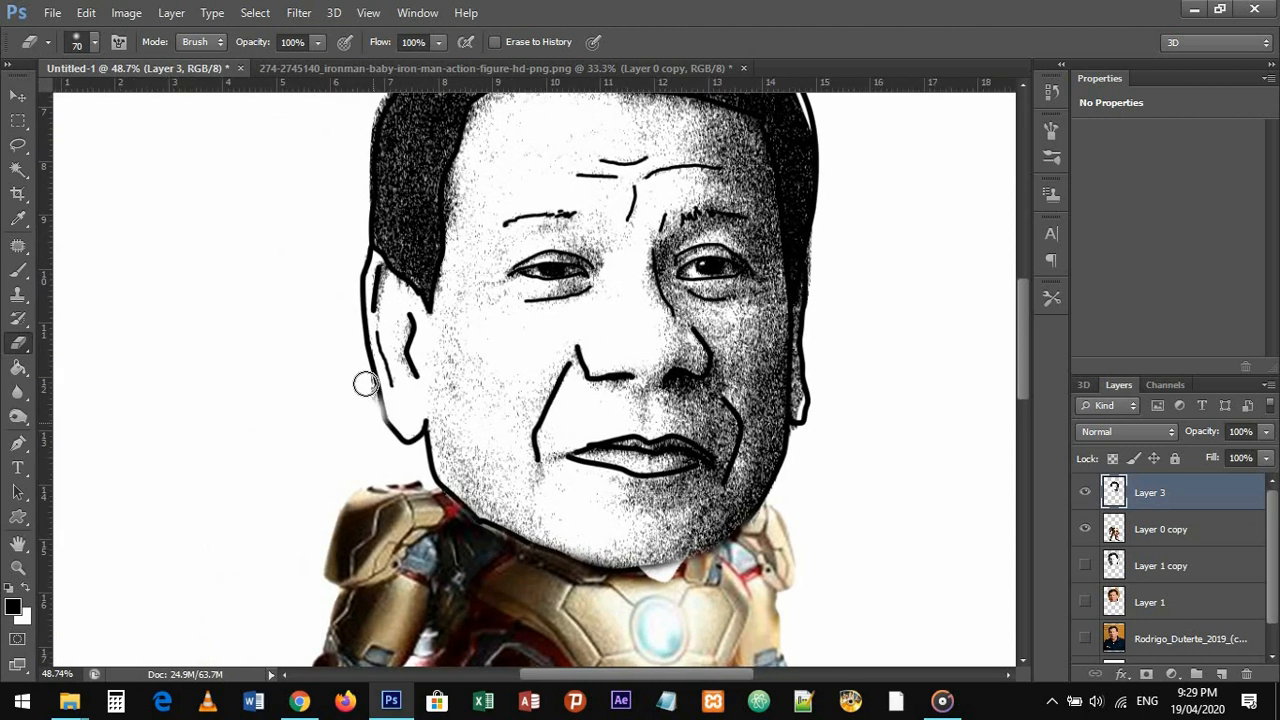
left_click_drag(334, 278, 340, 449)
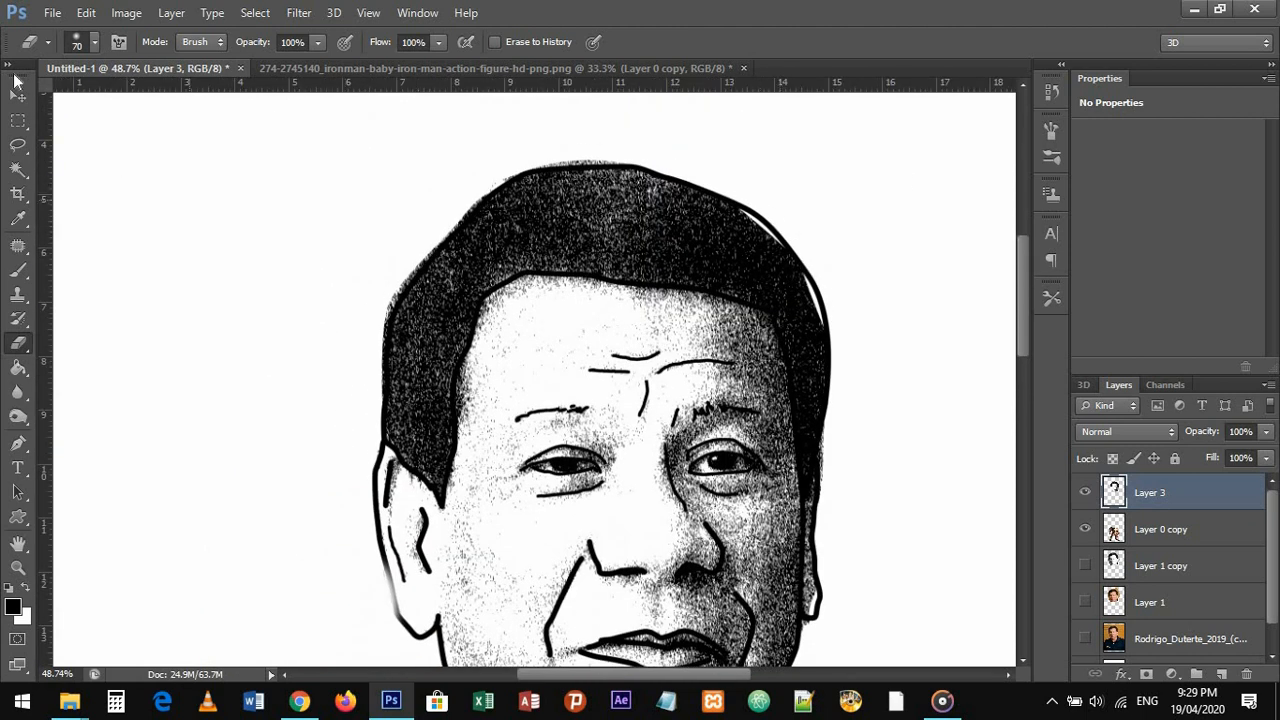
- Fill the white gaps along the hair's upper right edge on Layer 3 with a 45 px Clone Stamp
left_click(19, 100)
key("s")
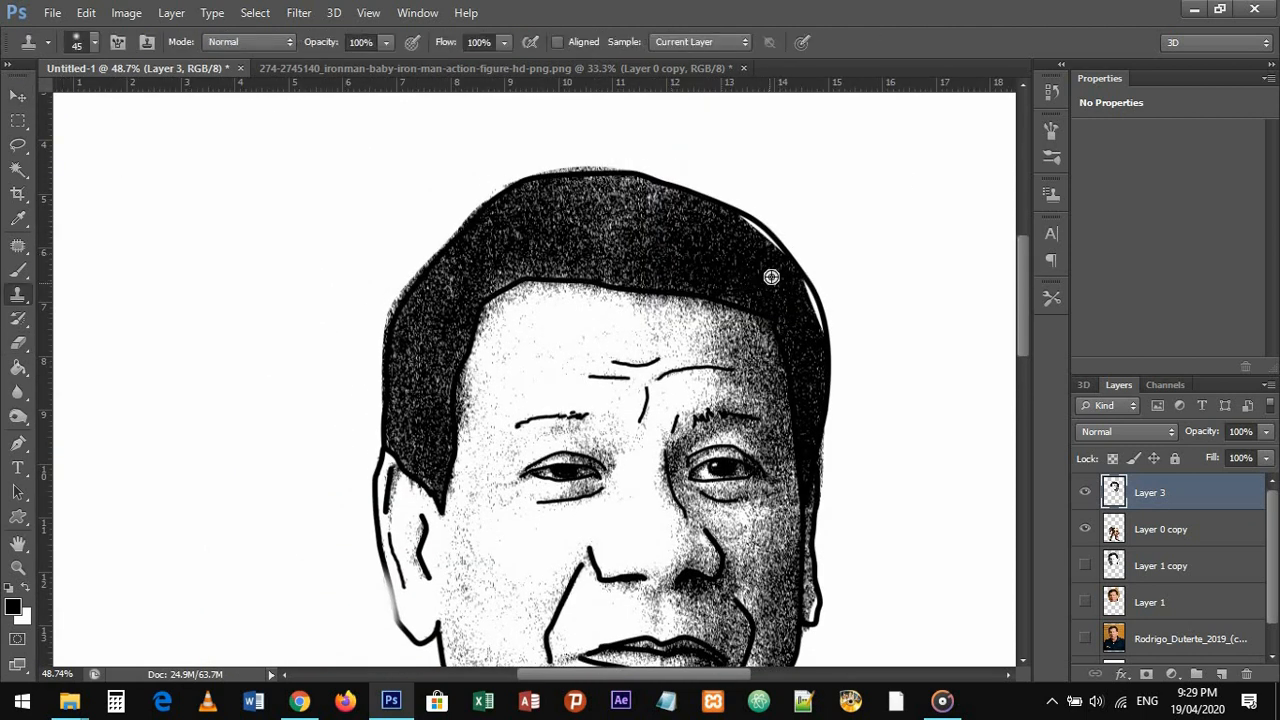
mouse_move(760, 232)
left_mouse_down()
mouse_move(816, 312)
mouse_move(825, 337)
mouse_move(800, 324)
mouse_move(808, 305)
mouse_move(819, 329)
mouse_move(811, 306)
mouse_move(817, 340)
left_mouse_up()
scroll(497, 277, "down", 3)
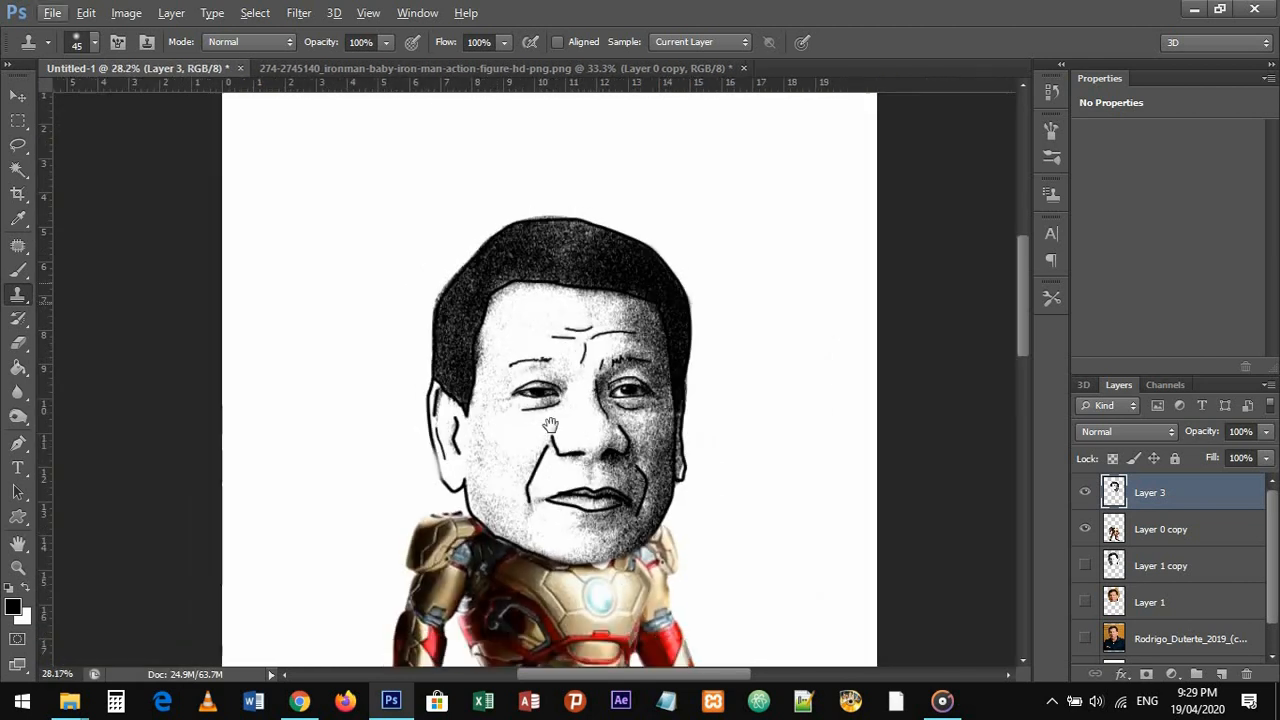
- Clone armour texture over the white patch at the neck below the chin on Layer 0 copy
scroll(520, 240, "down", 6)
scroll(546, 205, "up", 3)
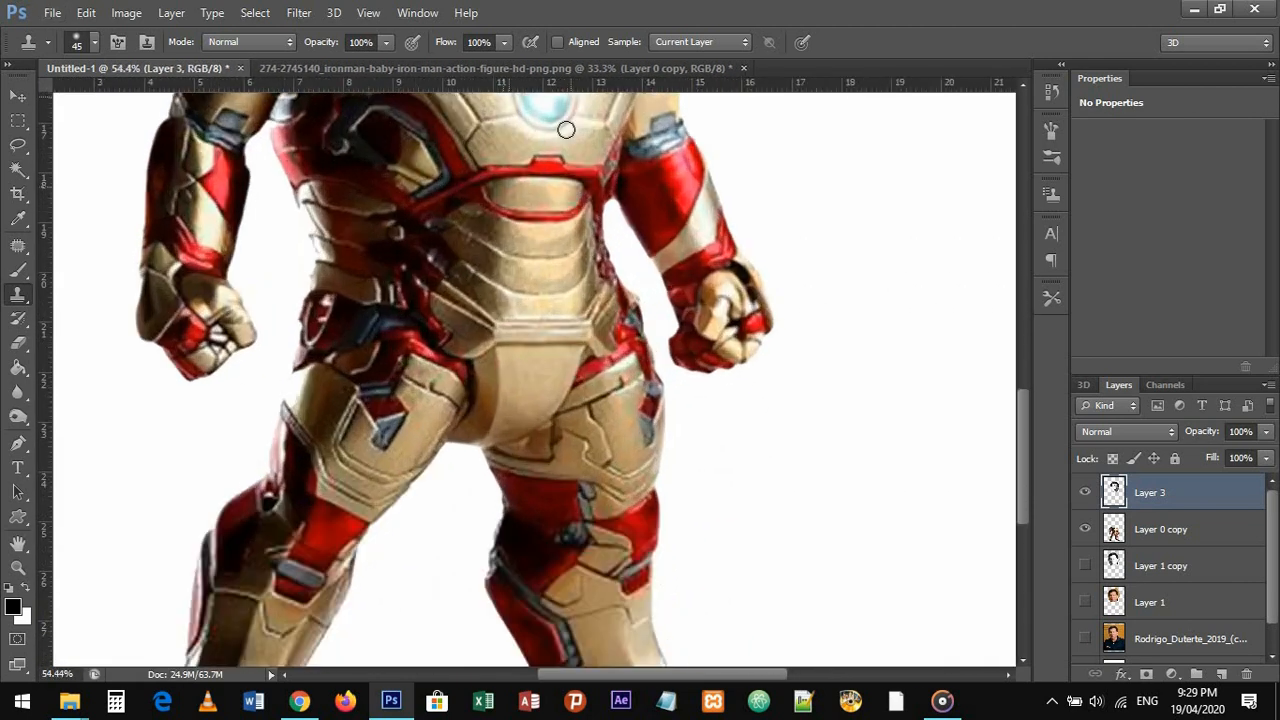
scroll(543, 371, "up", 5)
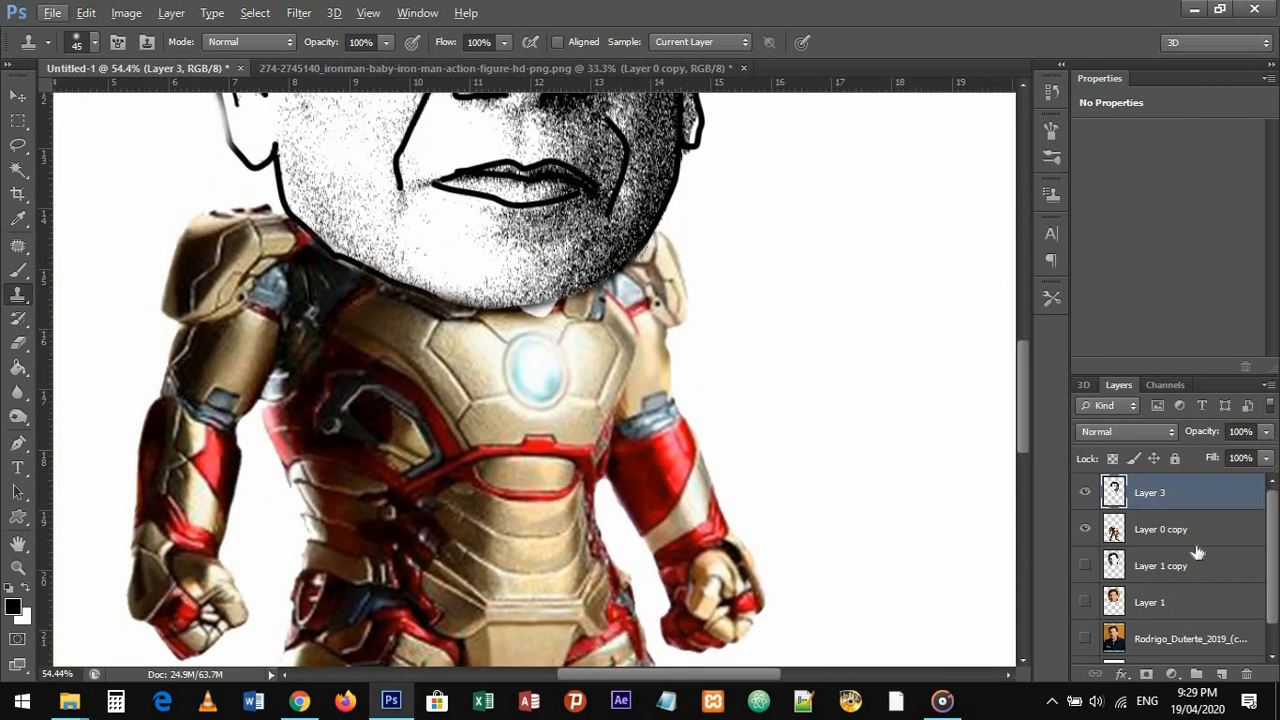
key("alt+bracketleft")
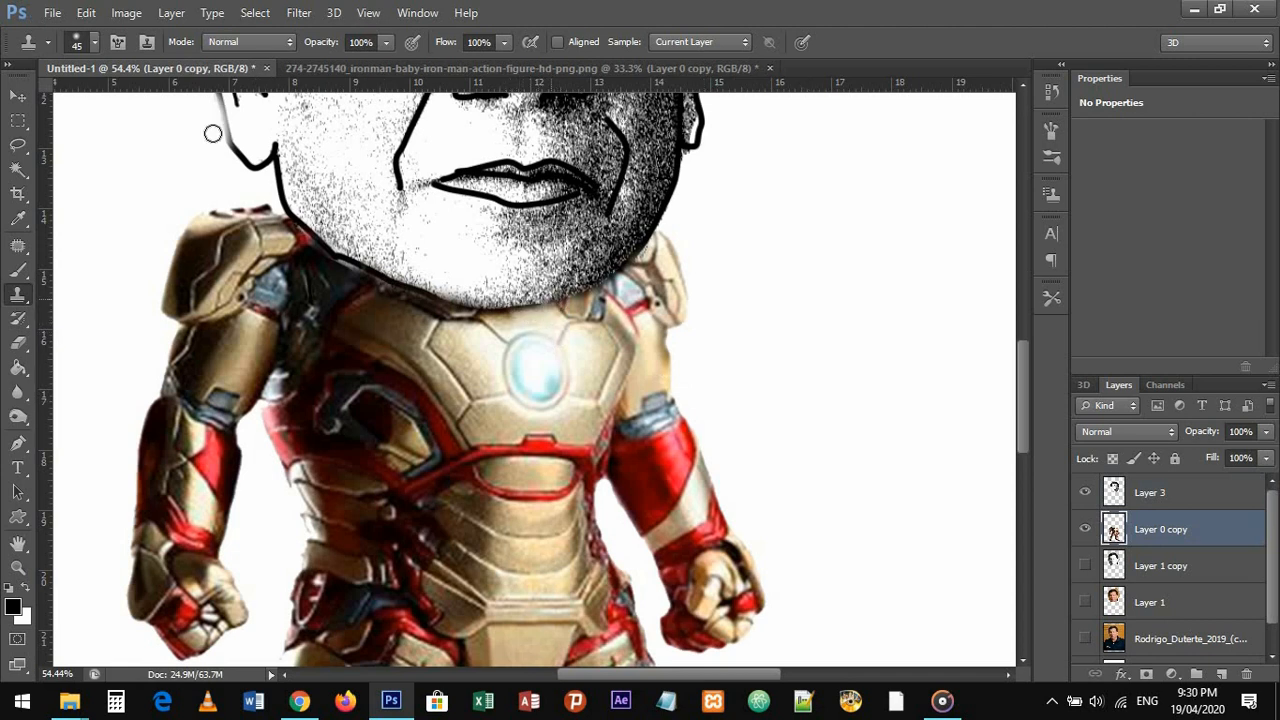
- Switch to the Move tool and make the head layer, Layer 3, the active layer
scroll(671, 366, "down", 1)
key("v")
scroll(671, 366, "down", 3)
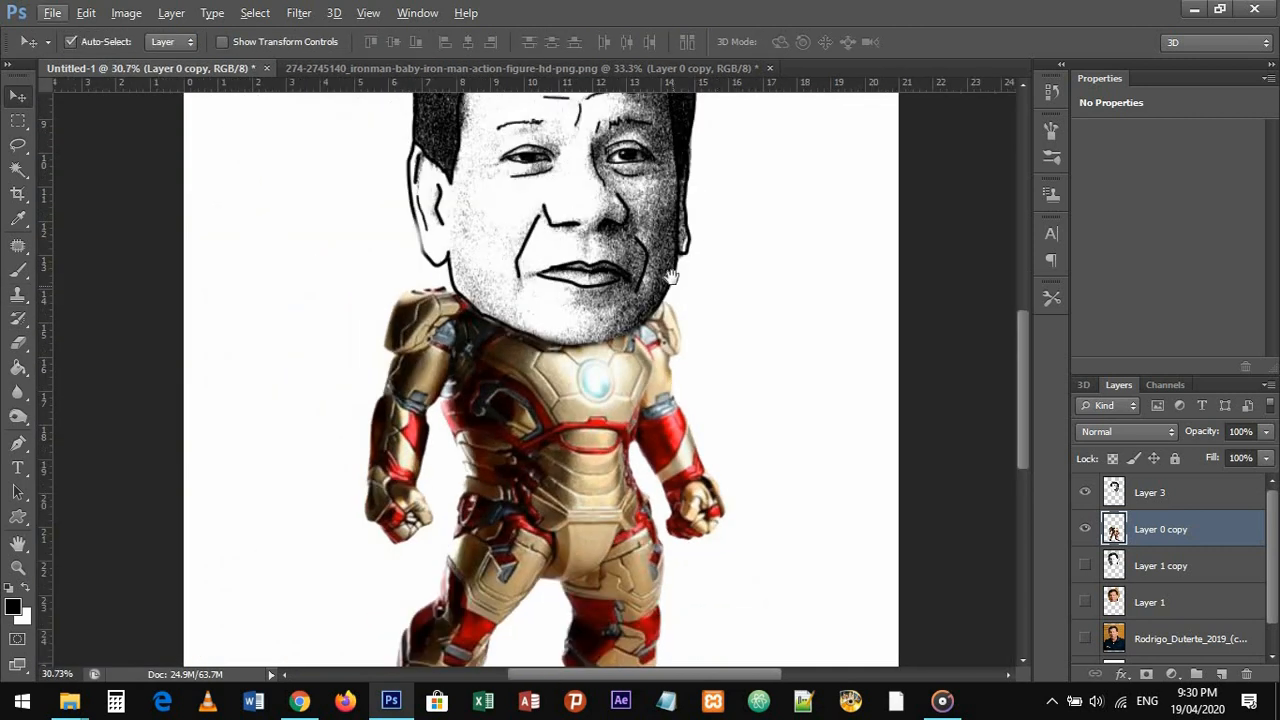
left_click_drag(671, 276, 675, 437)
scroll(650, 434, "down", 3)
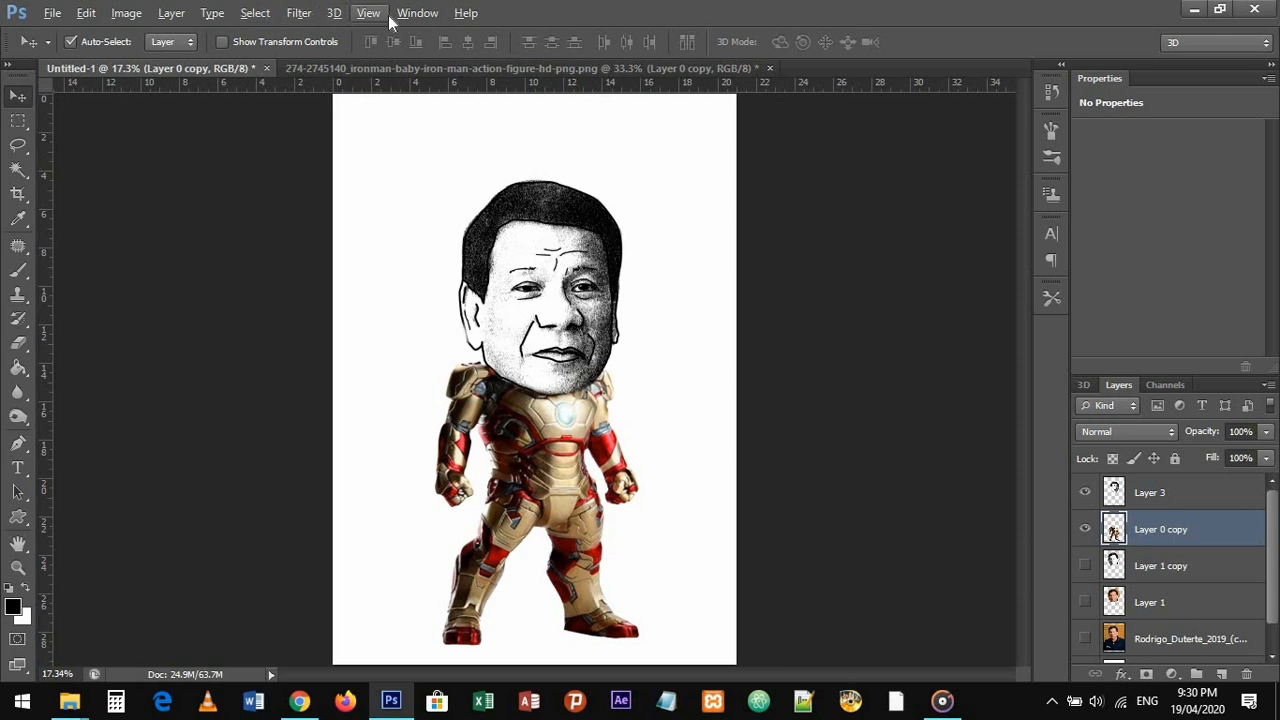
left_click(1160, 492)
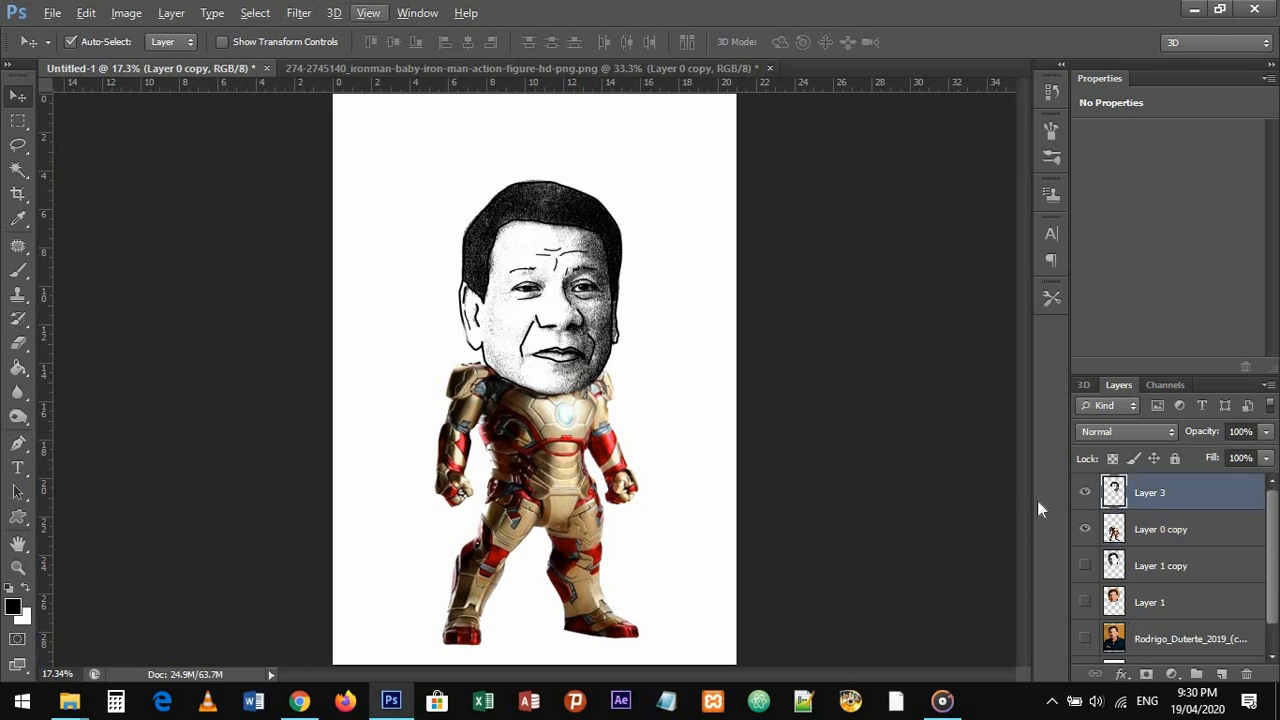
- Colorize the head on Layer 3 a skin tone using Hue/Saturation with Hue 33, Saturation 40 and Lightness -29
left_click(141, 12)
mouse_move(143, 61)
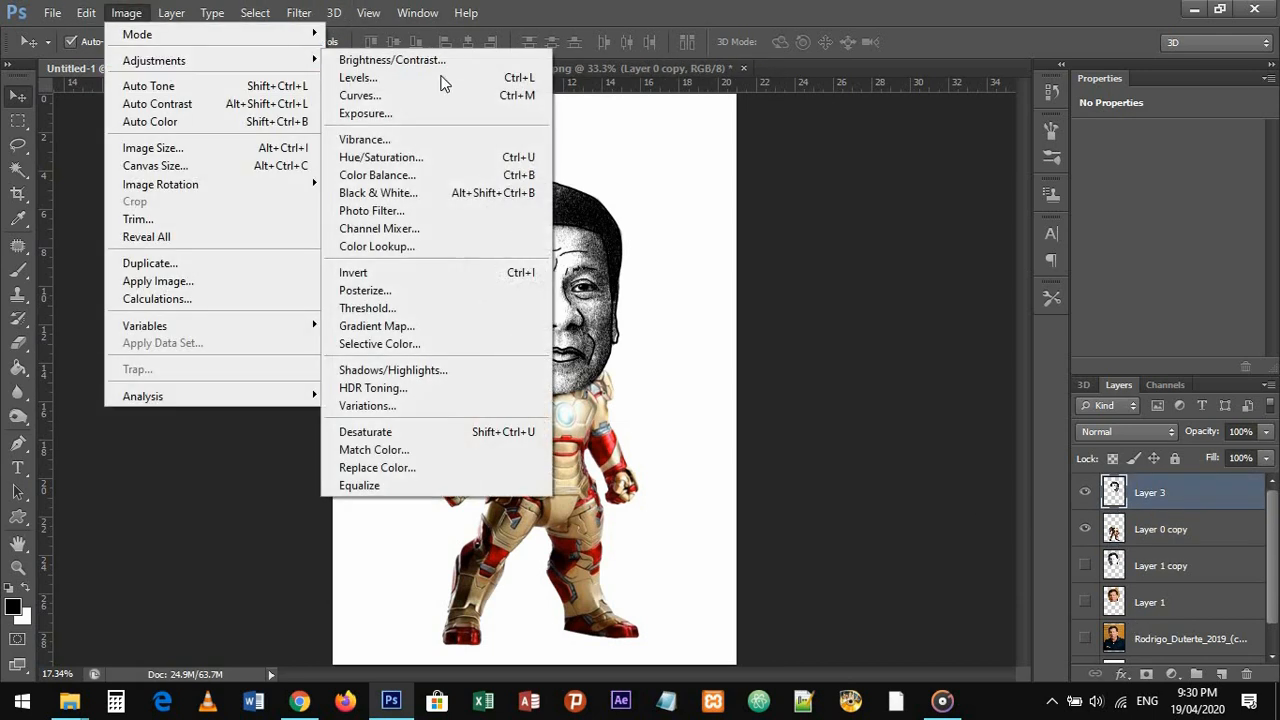
left_click(428, 157)
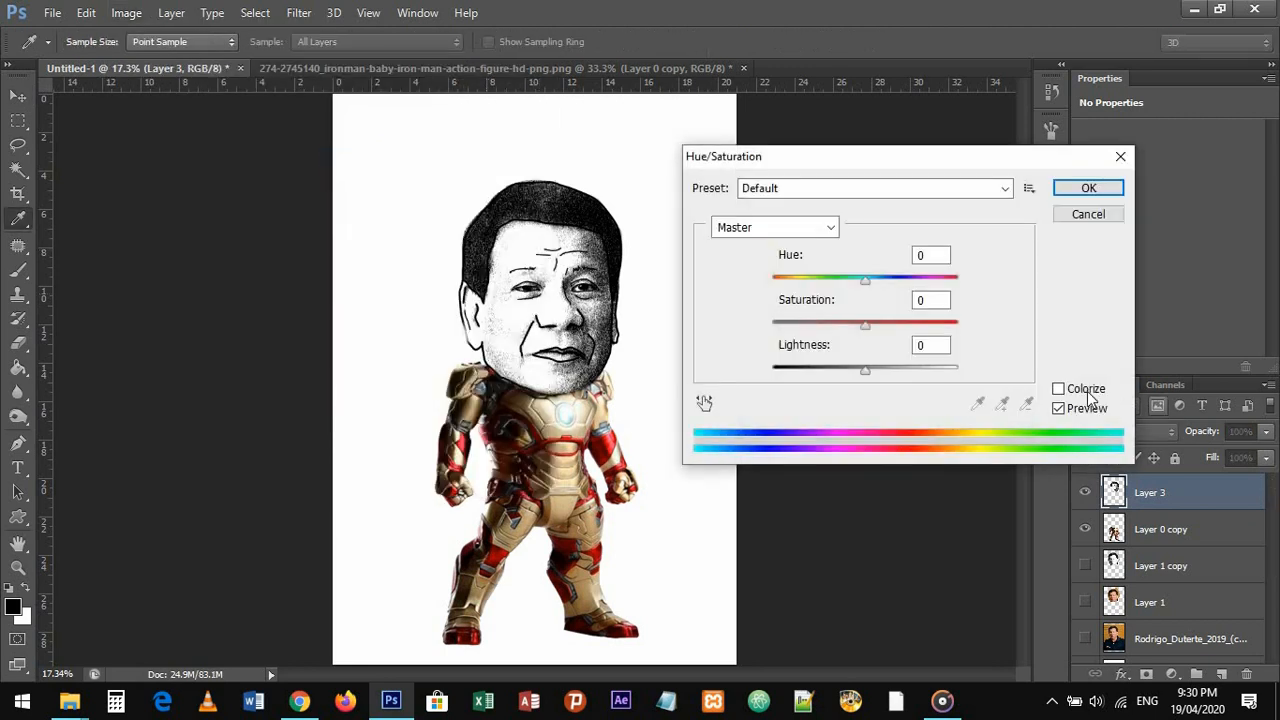
left_click(1058, 389)
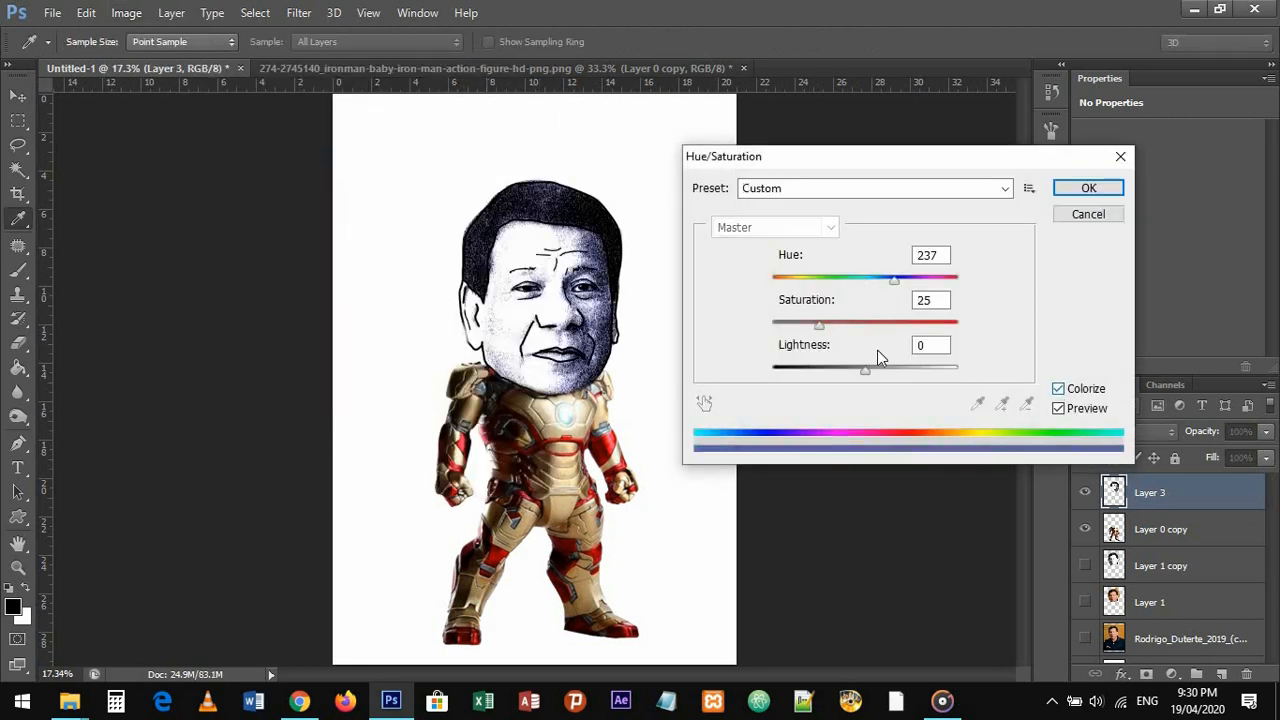
left_click(894, 280)
left_click_drag(835, 285, 840, 372)
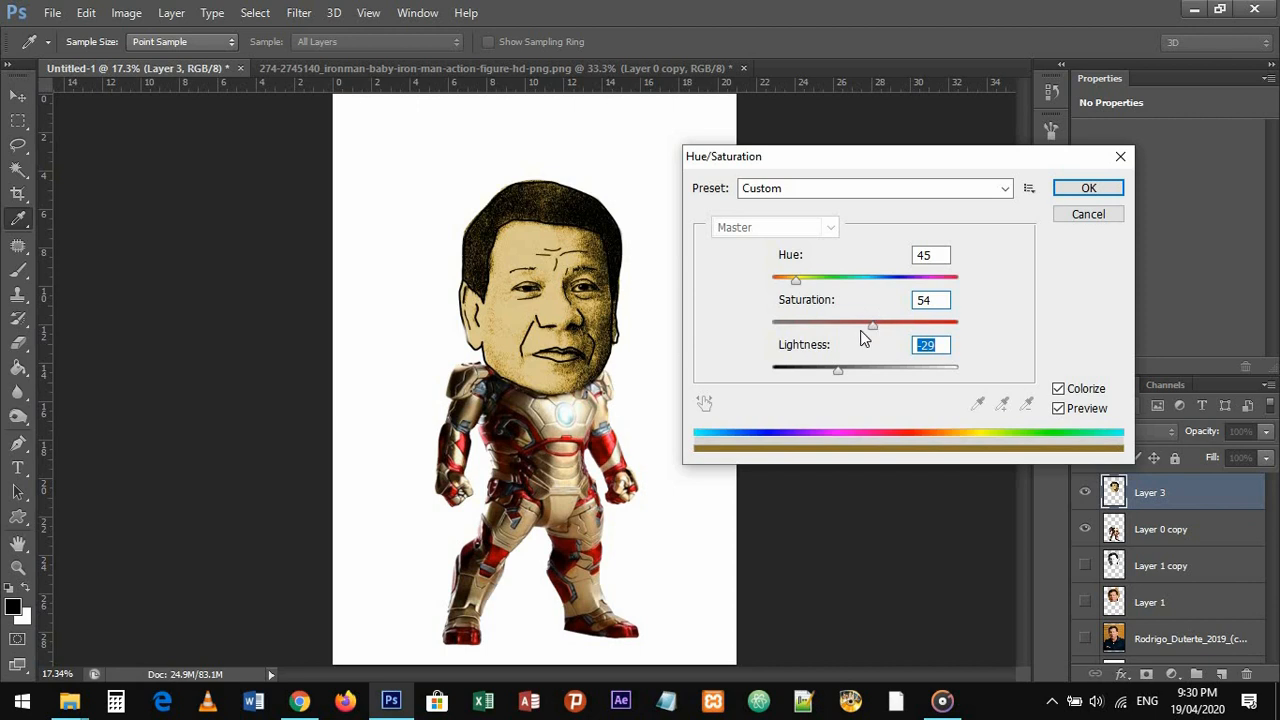
left_click_drag(871, 327, 847, 332)
left_click_drag(802, 279, 801, 280)
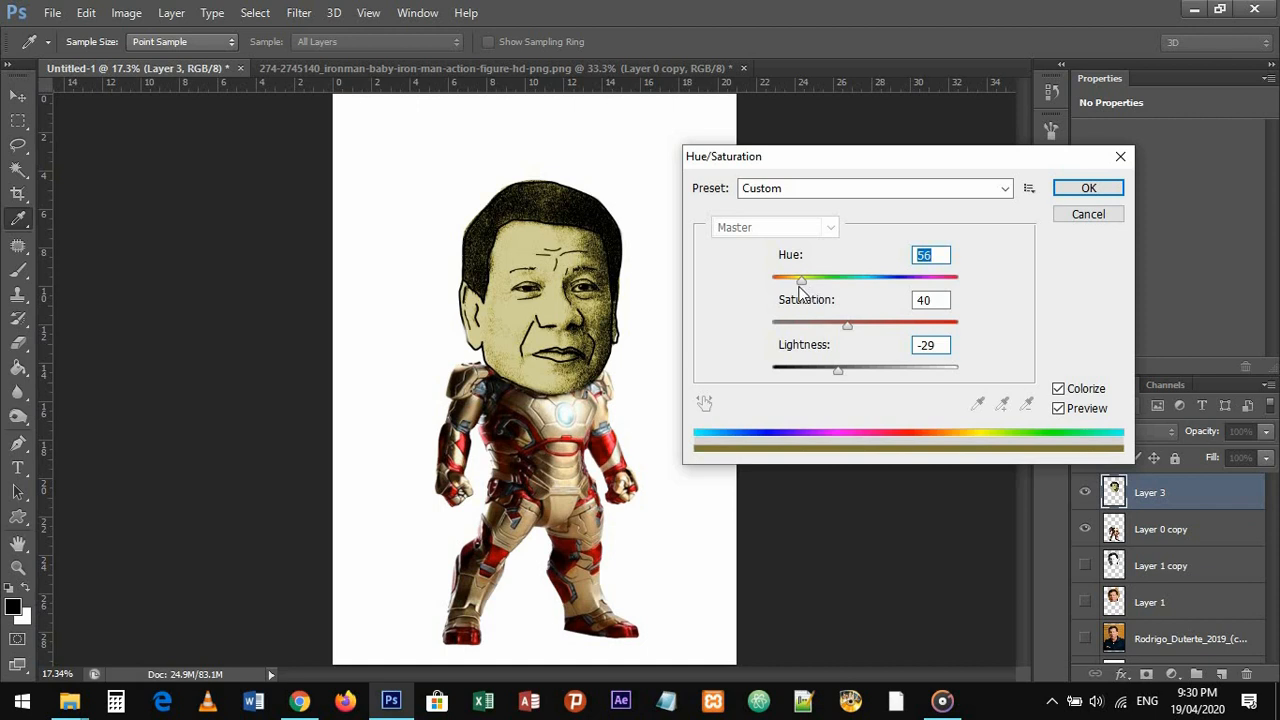
left_click_drag(800, 281, 790, 281)
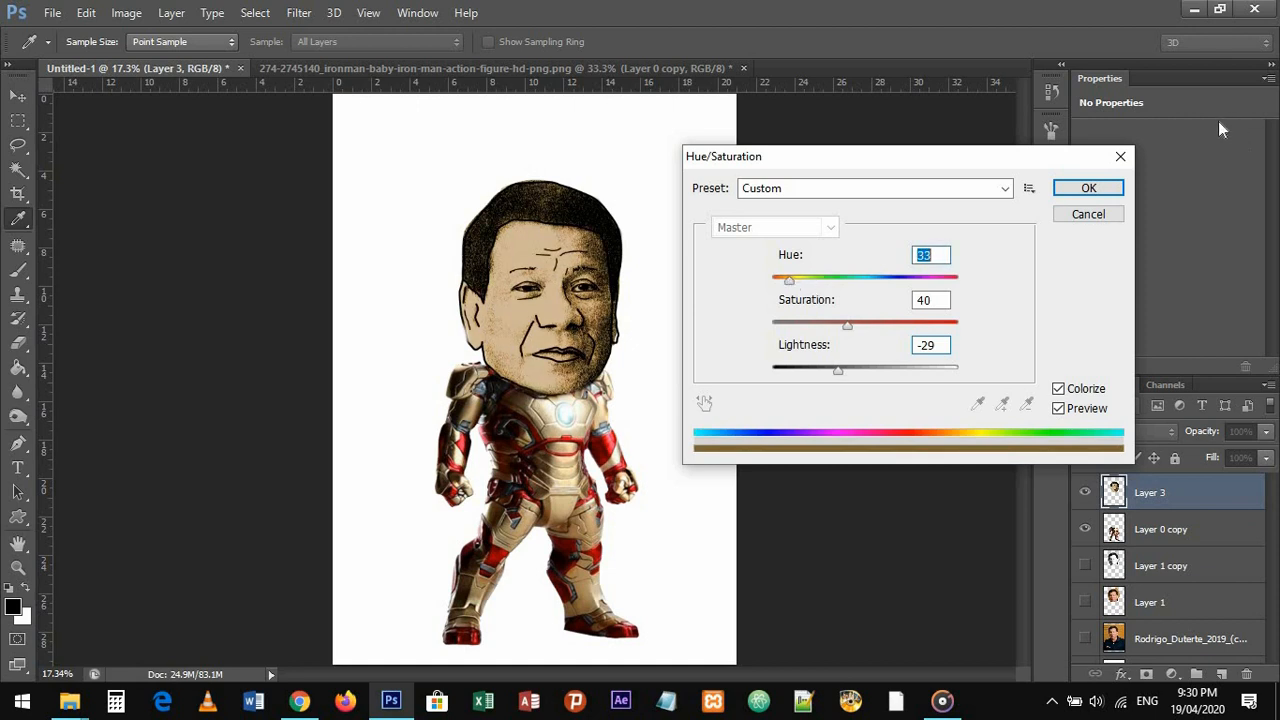
left_click(1088, 188)
key("v")
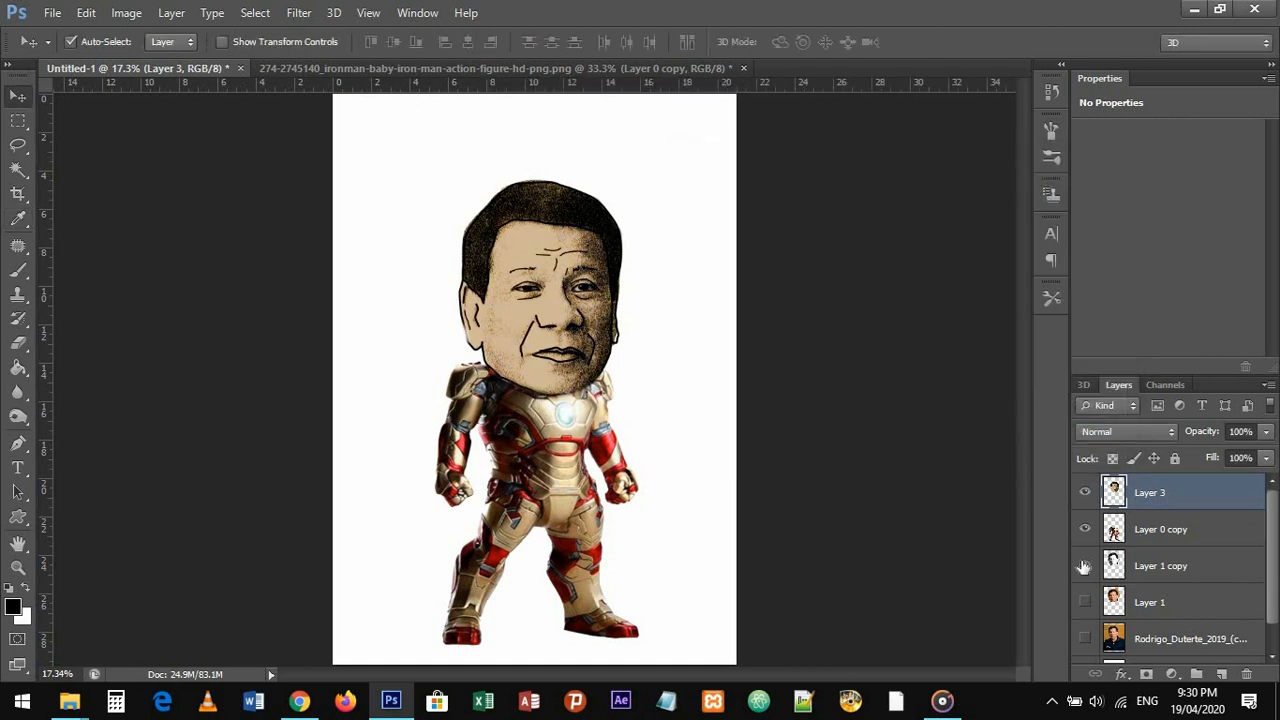
left_click(1084, 566)
left_click(1084, 566)
left_click(1086, 603)
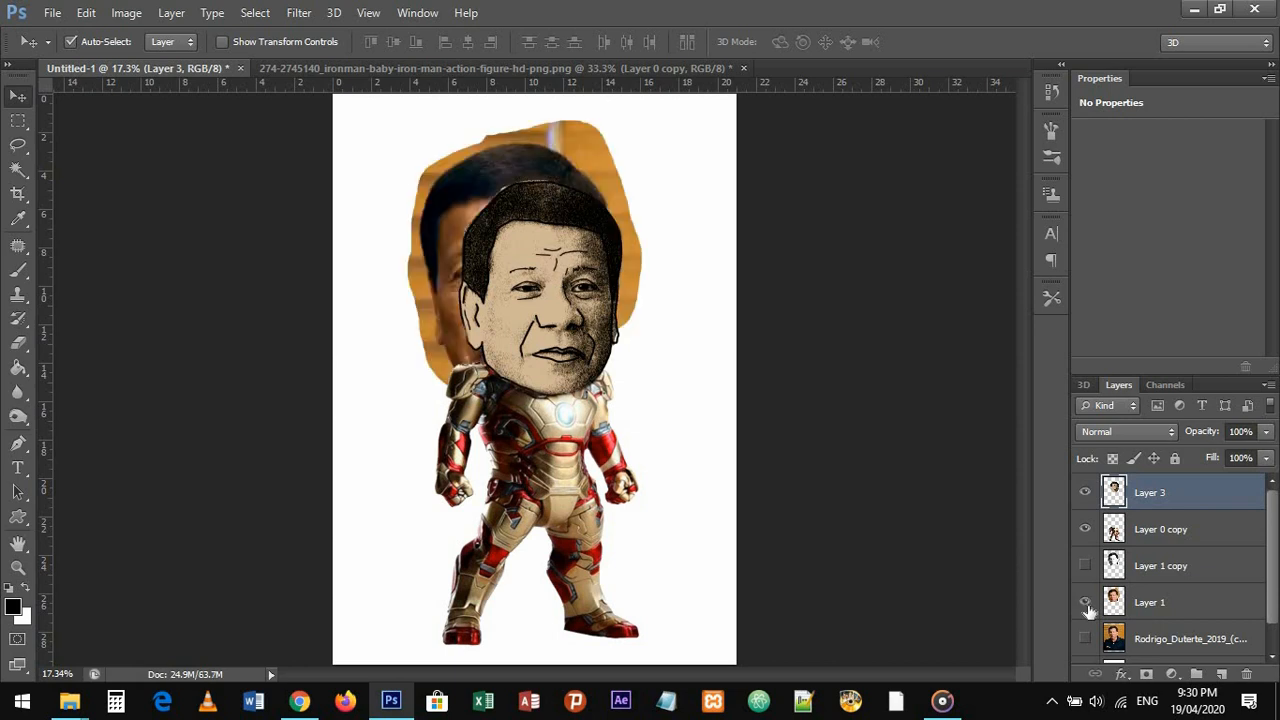
left_click(1085, 603)
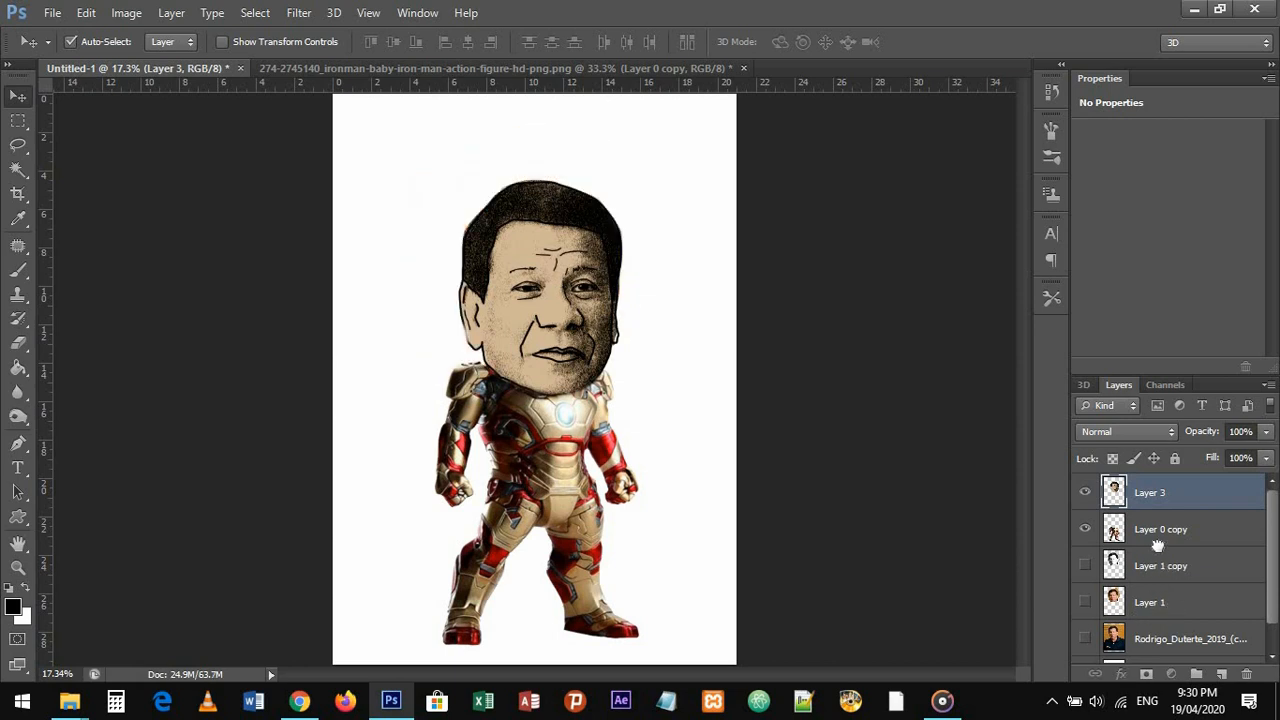
left_click_drag(1157, 545, 1163, 519)
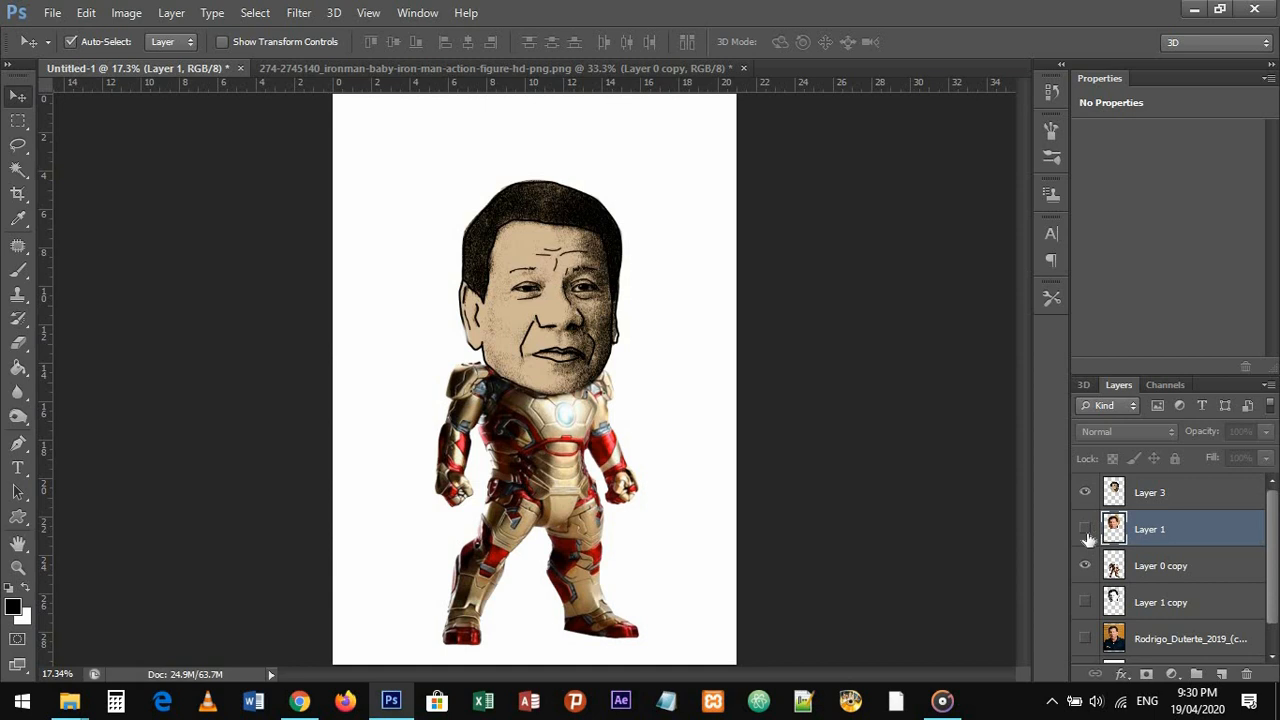
left_click_drag(1199, 540, 1202, 627)
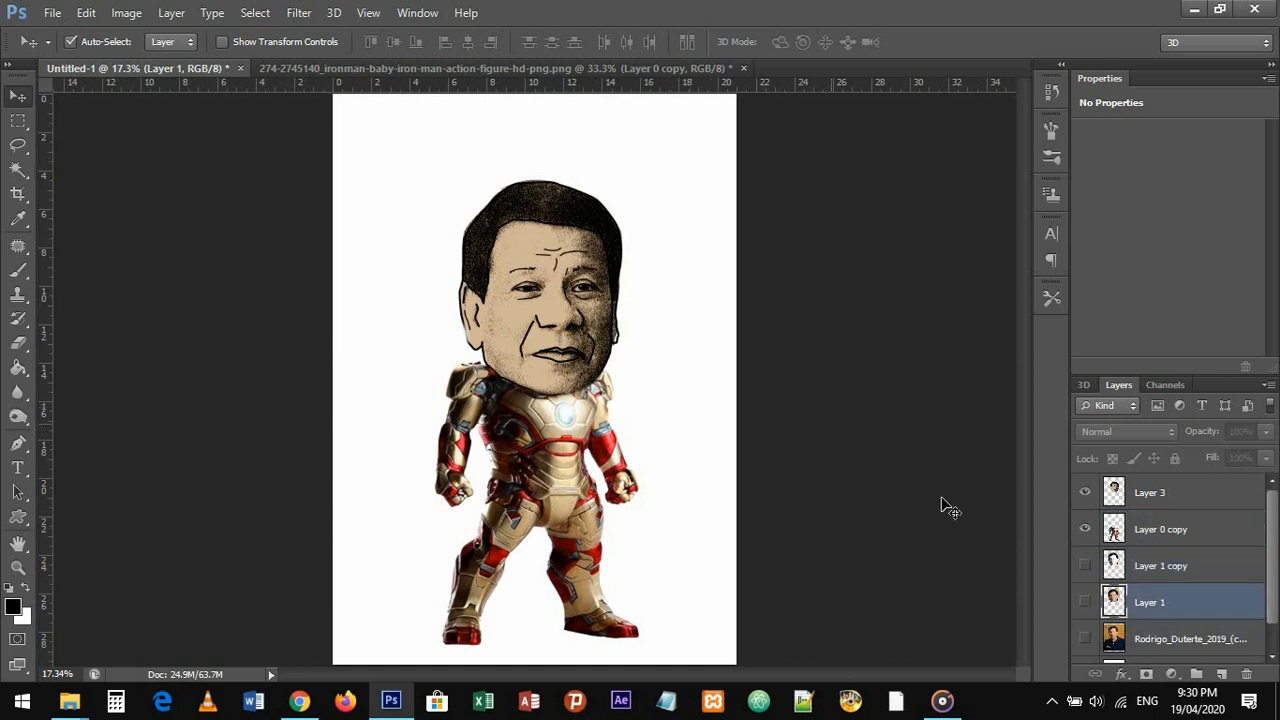
- Add a new empty layer directly above Layer 1 and choose the 24 px spatter tip for the Brush tool
scroll(600, 400, "down", 3)
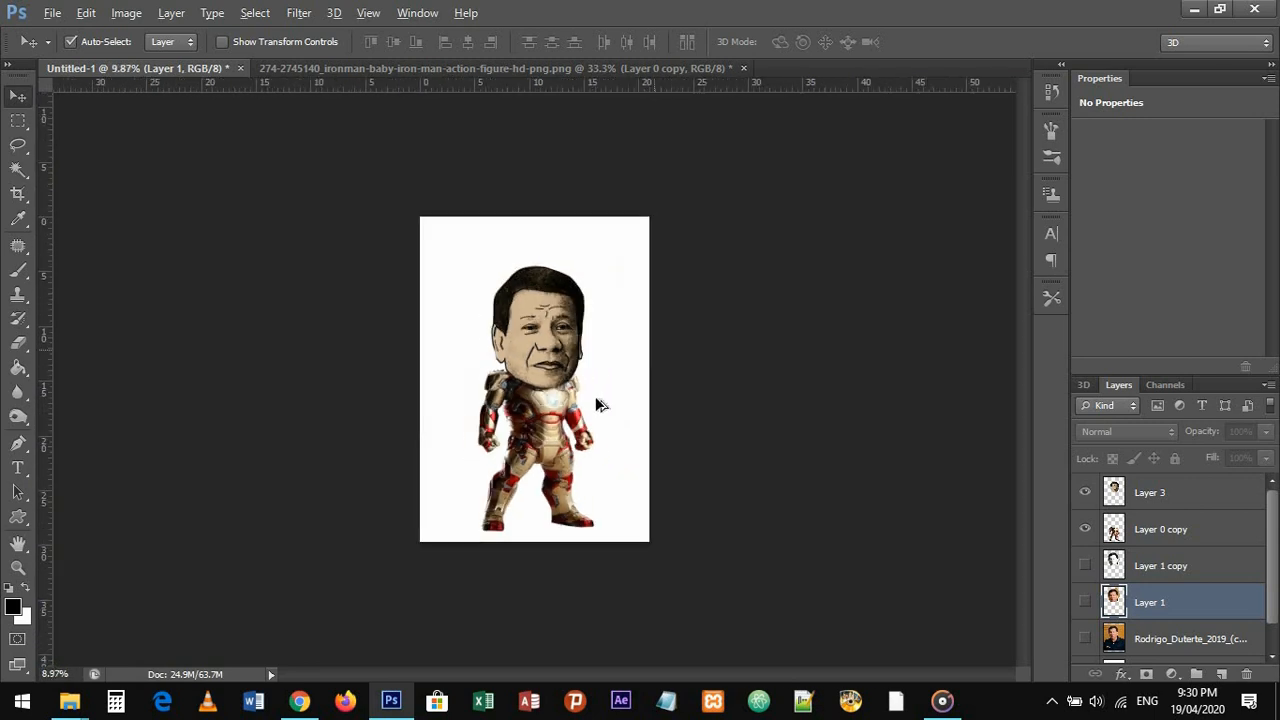
scroll(598, 404, "up", 3)
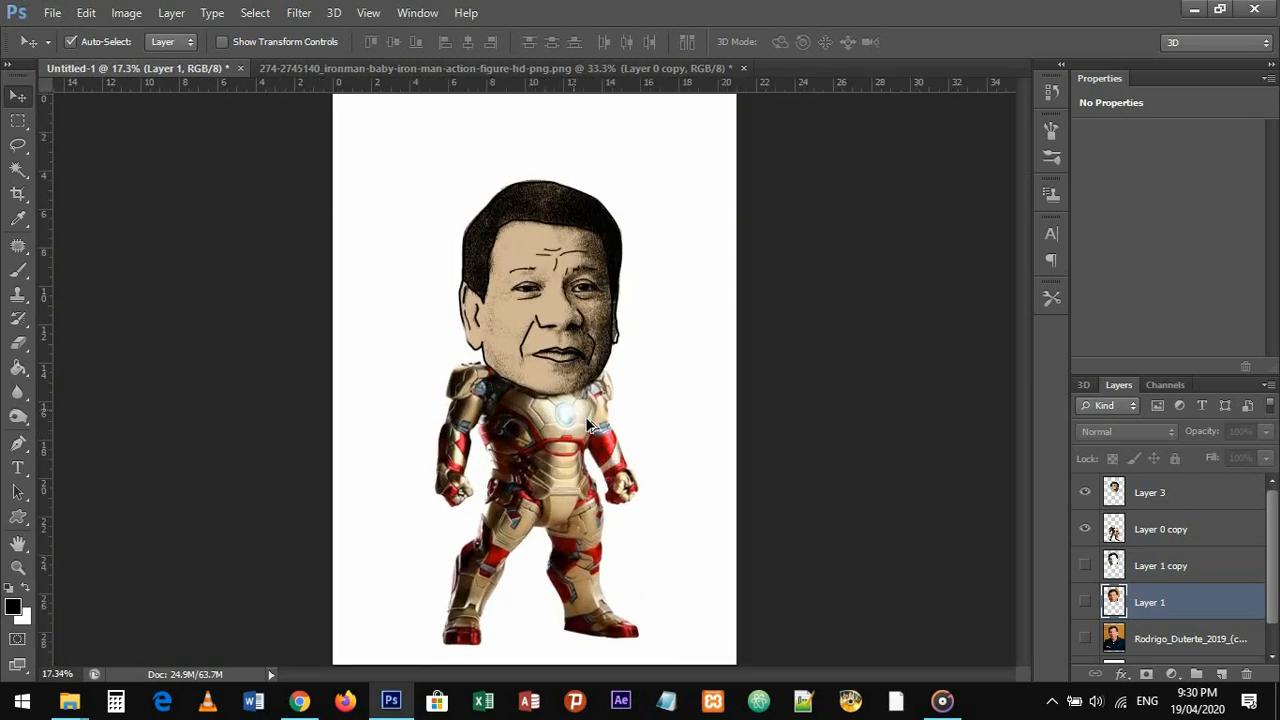
scroll(763, 506, "down", 1)
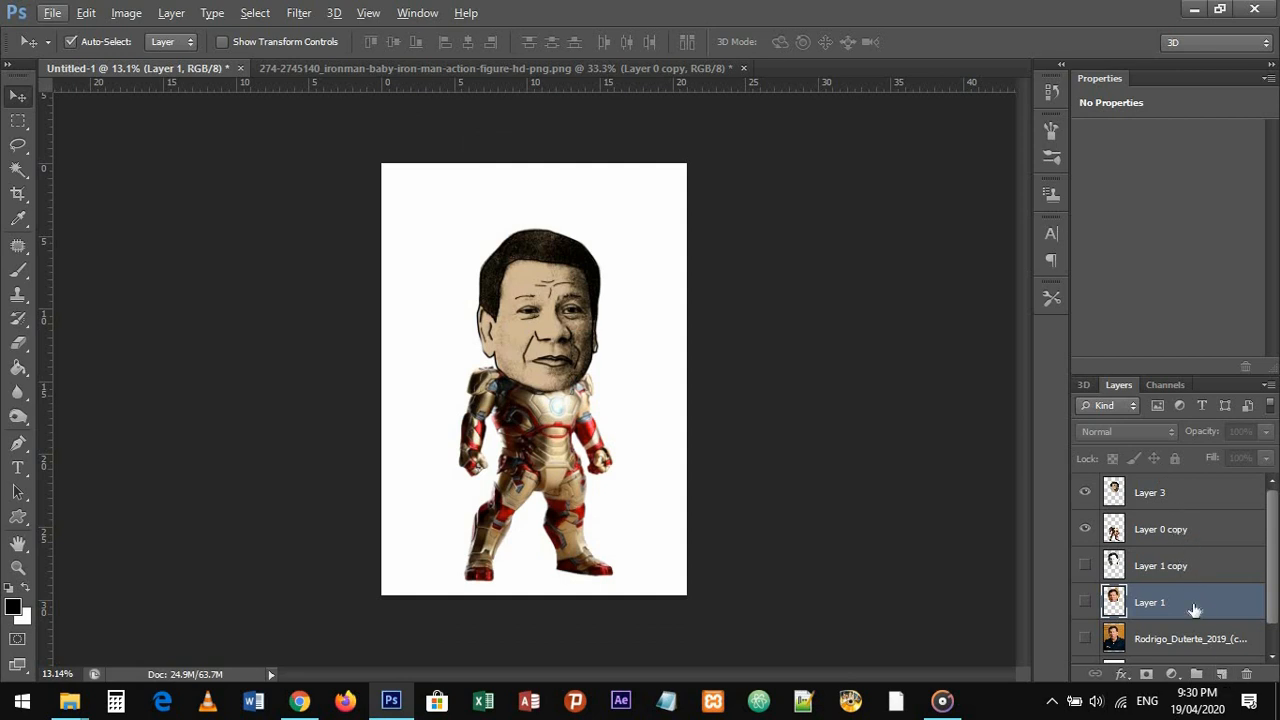
left_click(1221, 674)
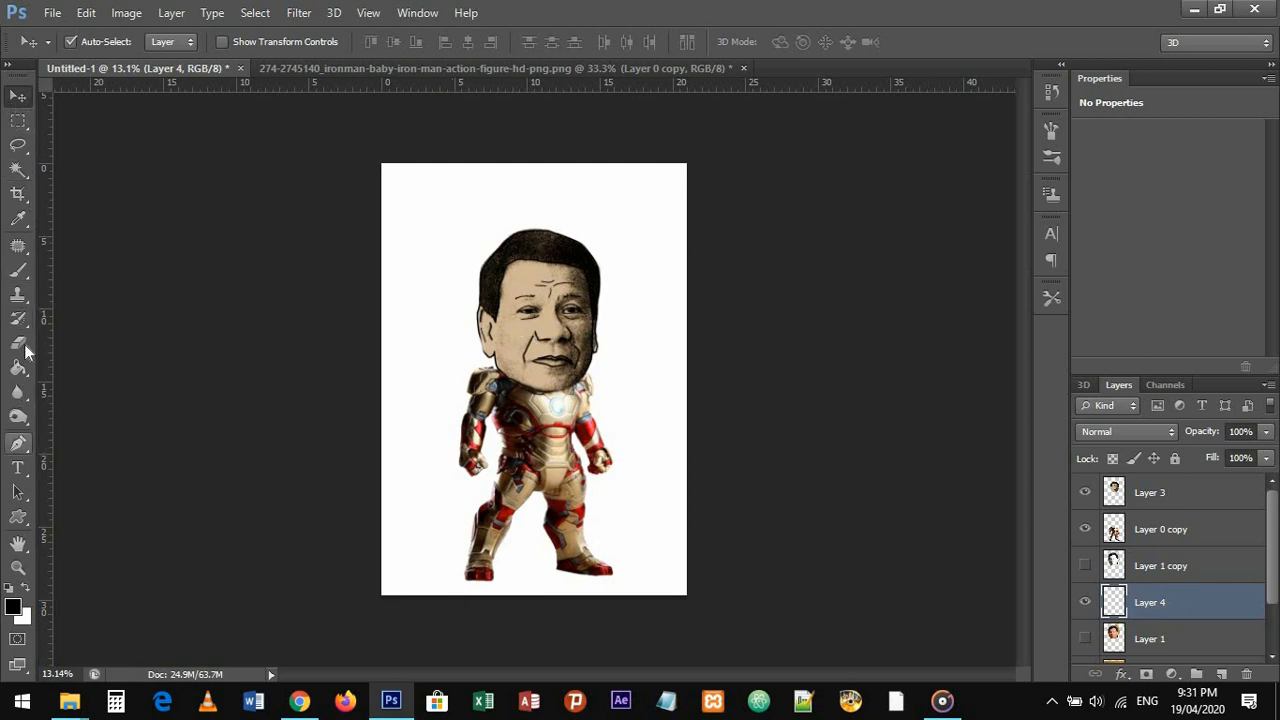
left_click(19, 268)
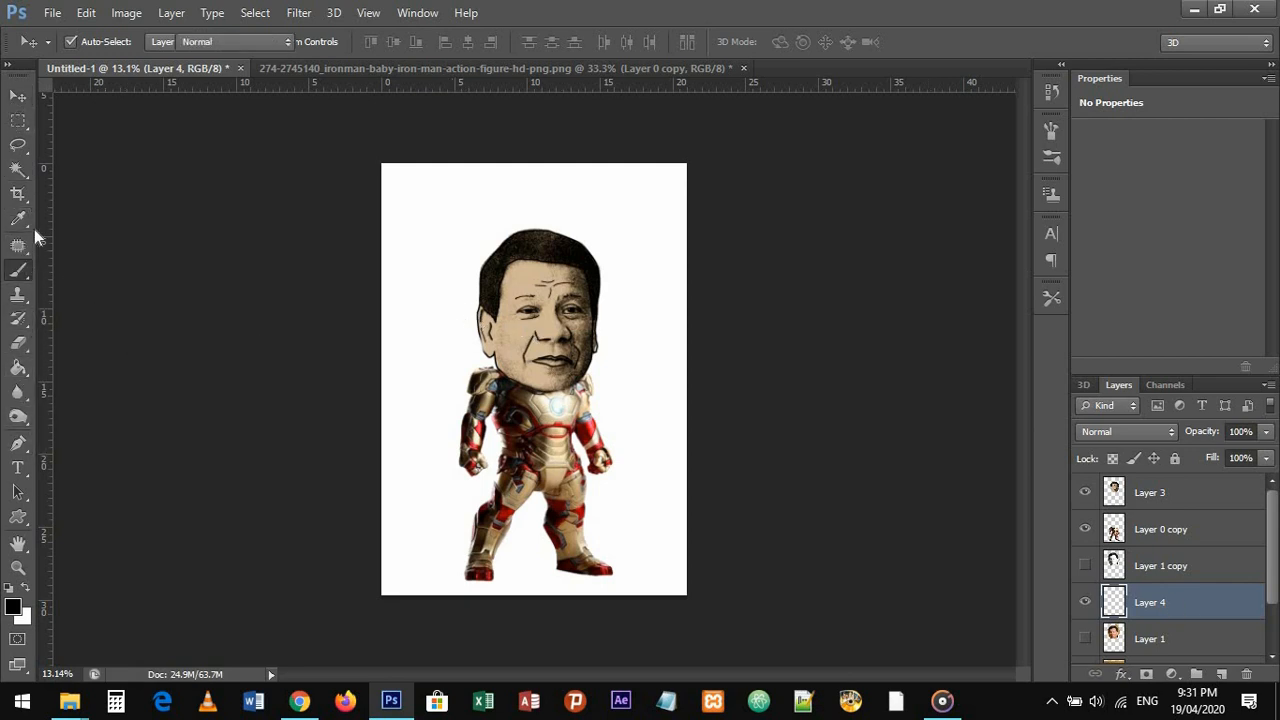
left_click(90, 47)
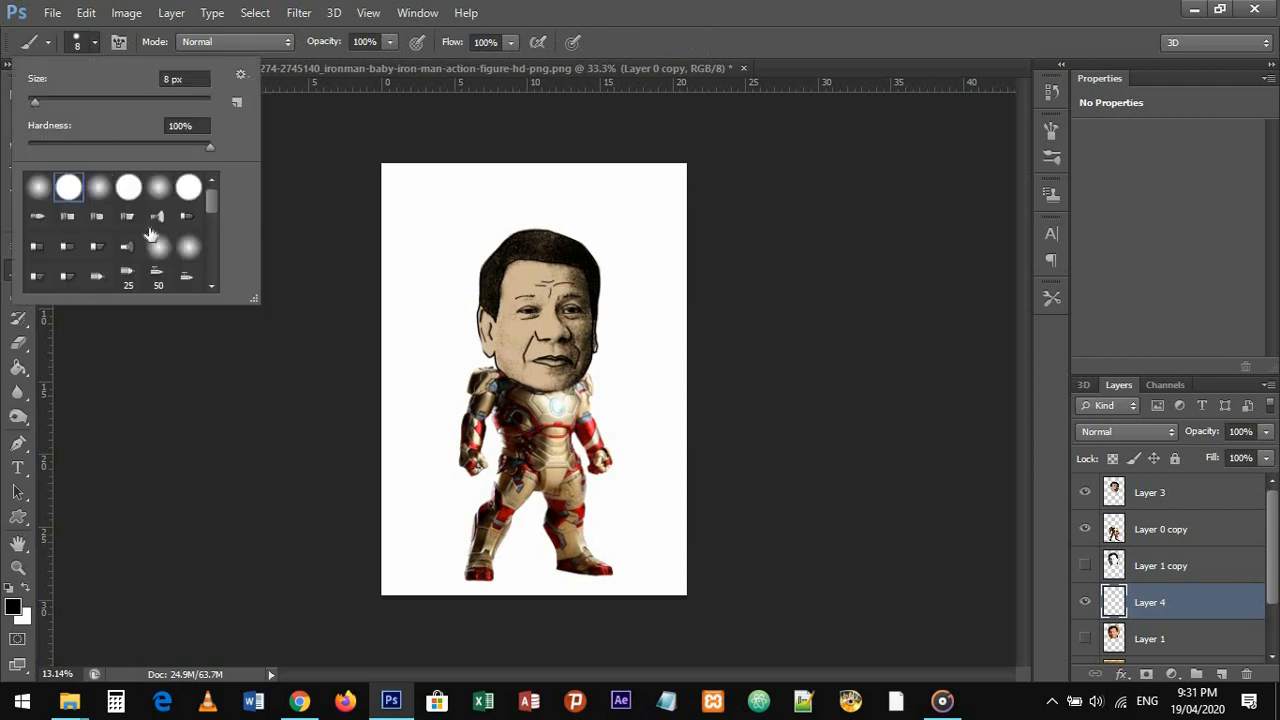
scroll(126, 256, "down", 3)
scroll(126, 256, "down", 4)
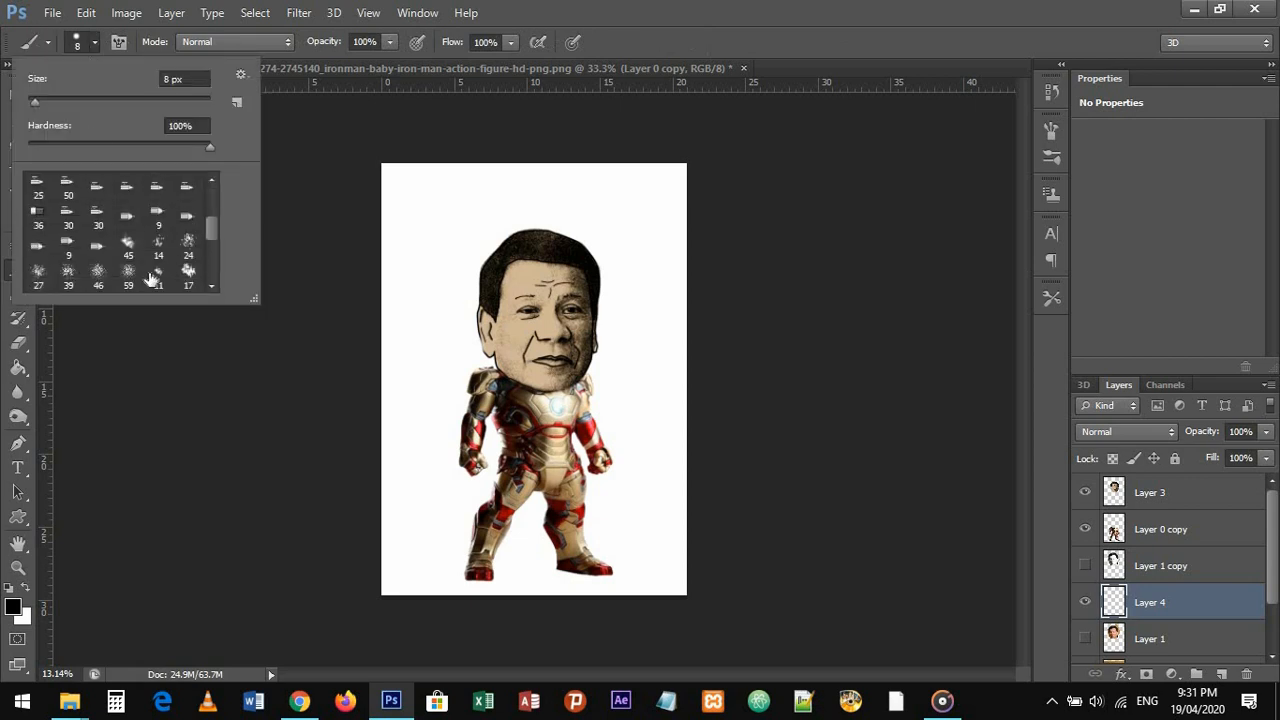
left_click(189, 245)
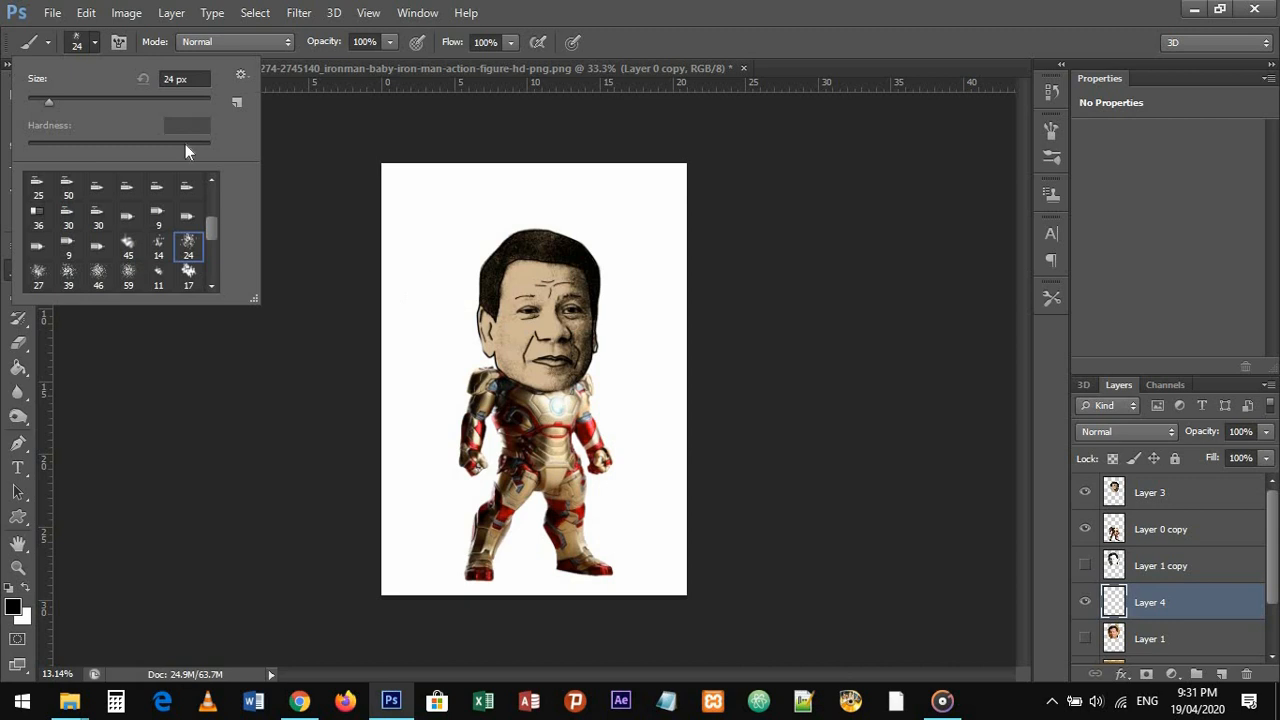
left_click(98, 49)
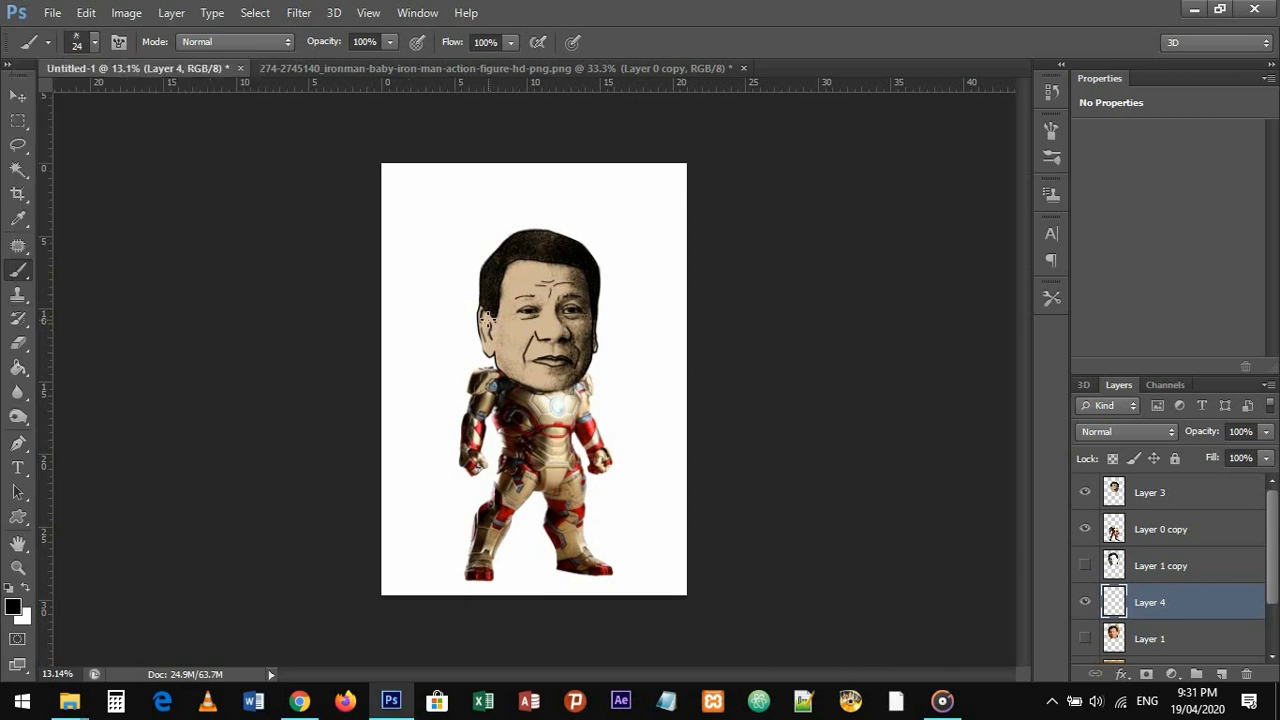
- Set the foreground colour to bright red, fa0101
left_click(14, 608)
left_click(306, 364)
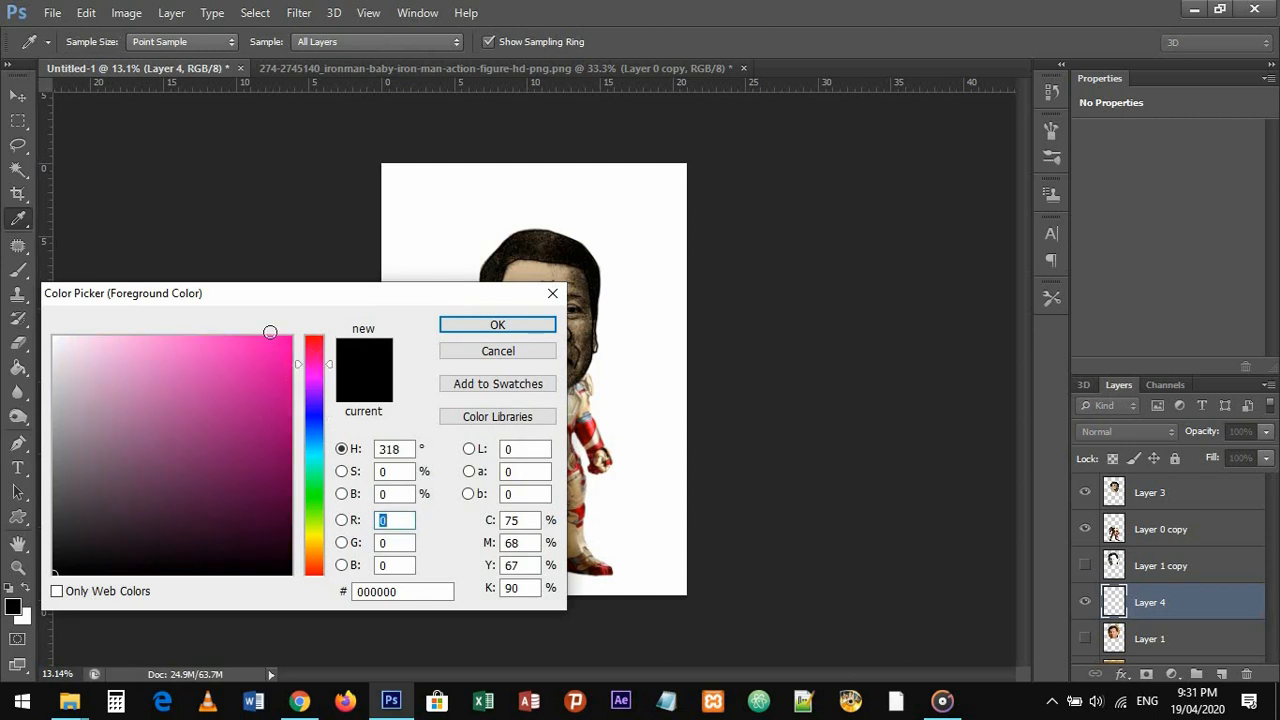
left_click_drag(270, 332, 290, 340)
left_click(314, 337)
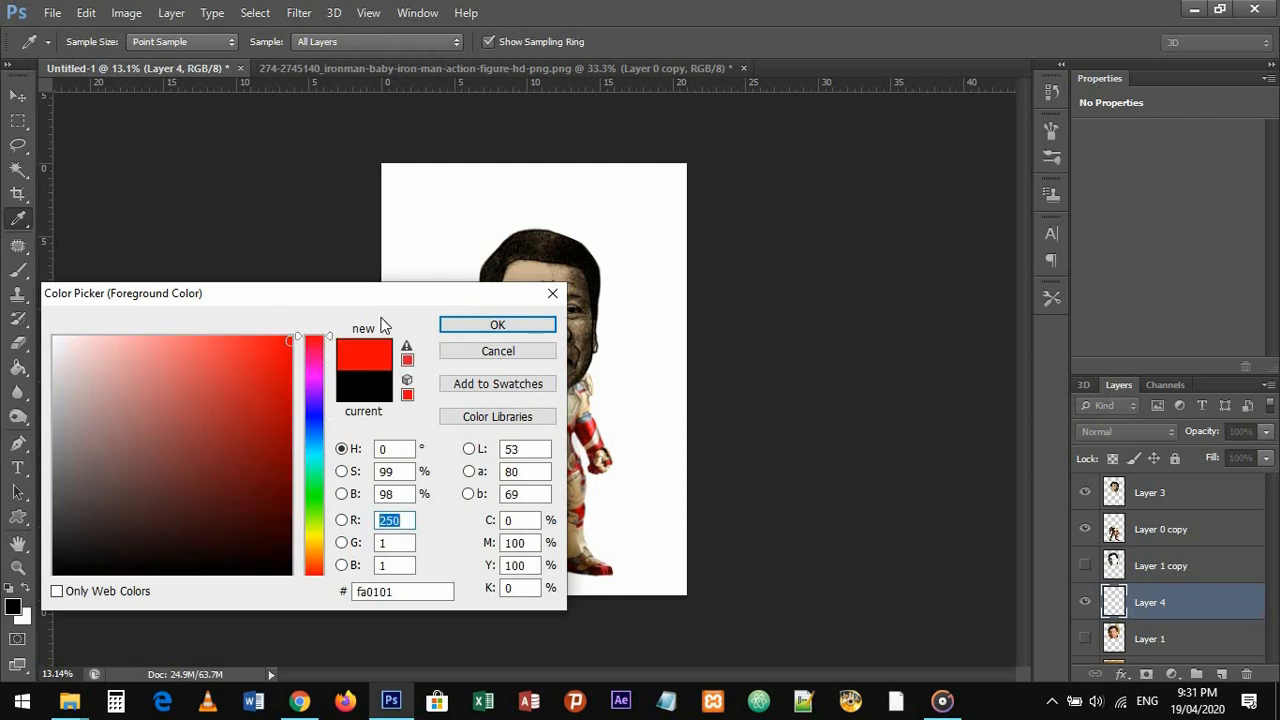
left_click(462, 325)
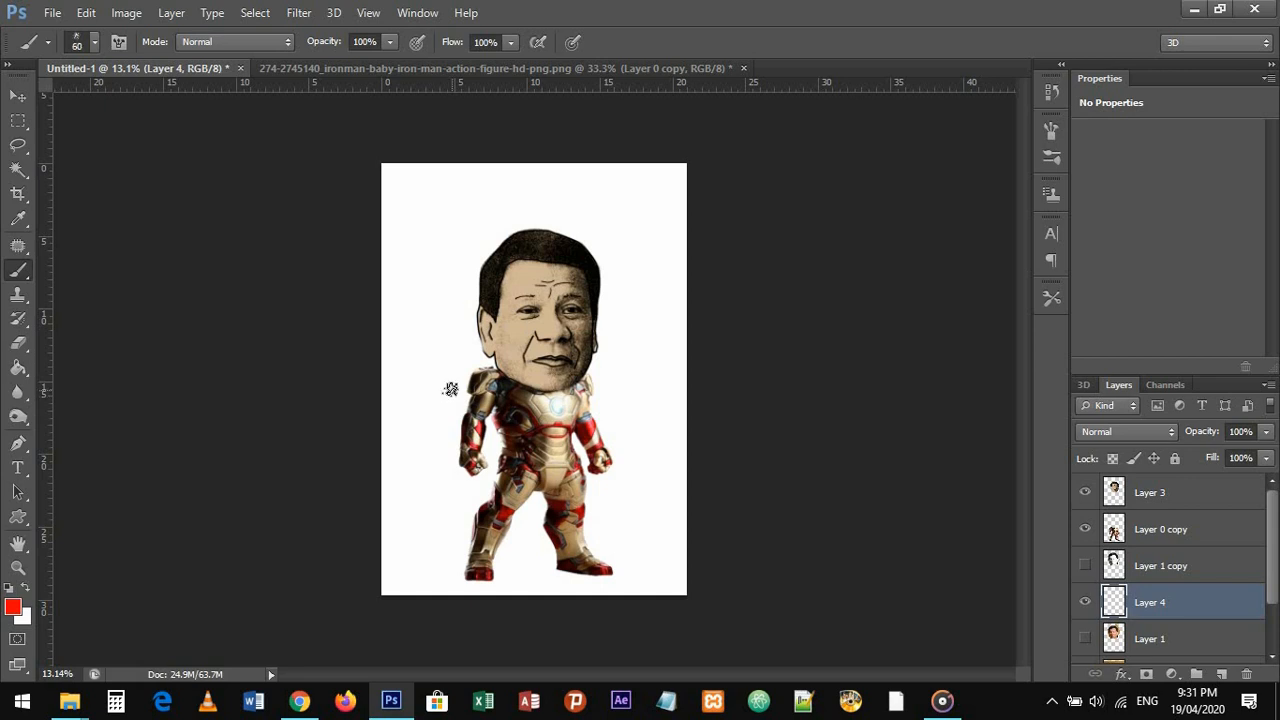
- Enlarge the spatter brush to 1800 px and paint red splatter around the figure on Layer 4
key("bracketright")
key("bracketright")
key("bracketright")
key("bracketright")
key("bracketright")
key("bracketright")
key("bracketright")
key("bracketright")
key("bracketright")
key("bracketright")
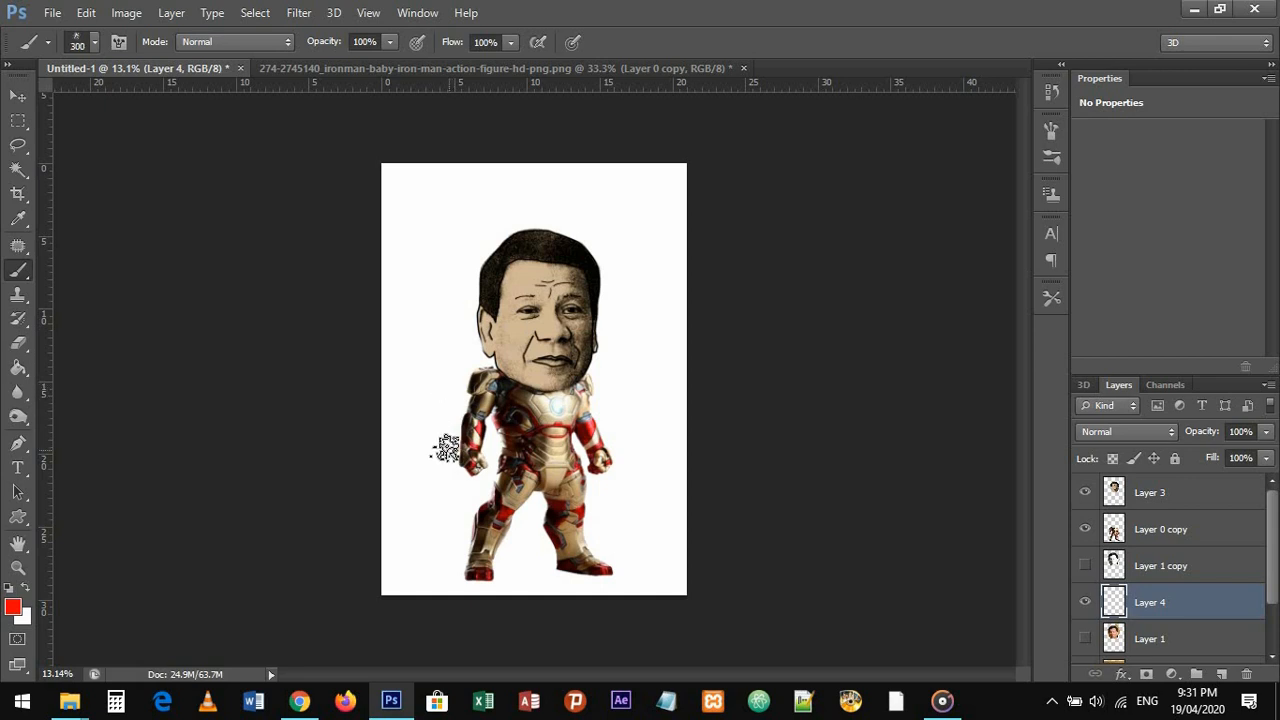
key("bracketright")
key("bracketright")
left_click(515, 375)
left_click(560, 240)
left_click_drag(640, 280, 640, 430)
left_click(570, 510)
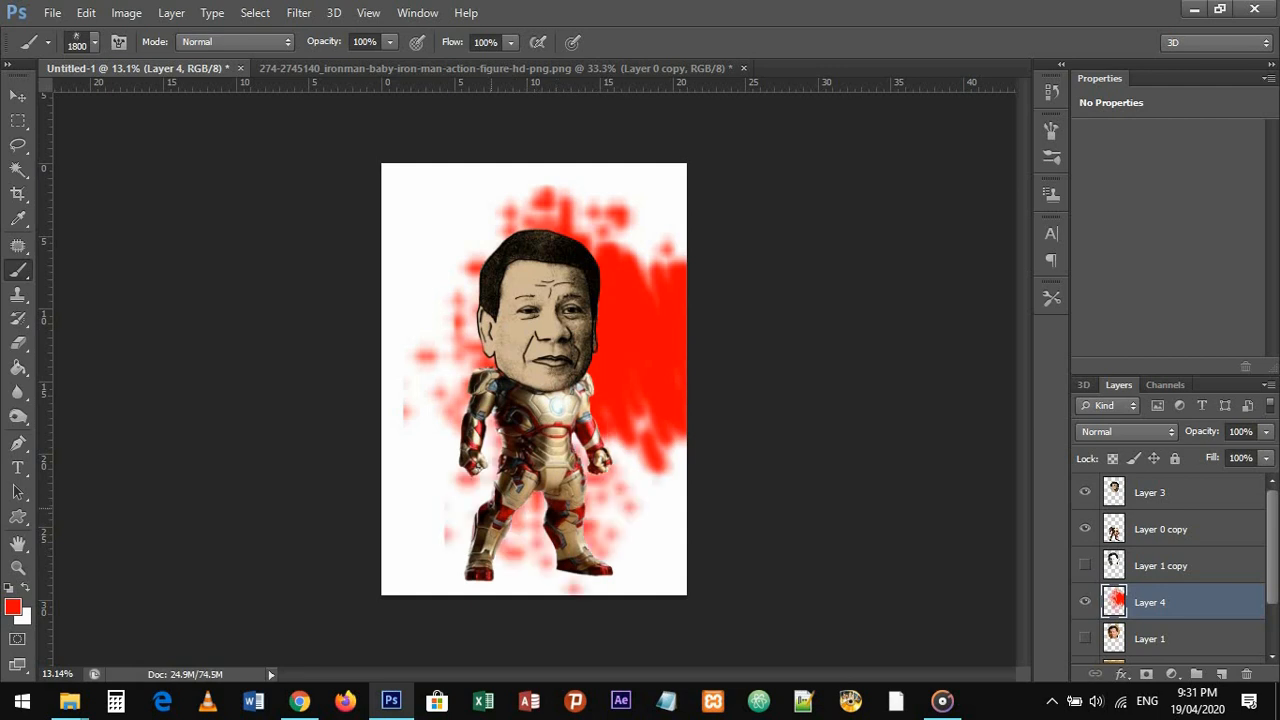
left_click(470, 500)
left_click(440, 315)
- Lower Layer 4's opacity to 35% and shift the red splatter slightly to the right behind the figure
key("v")
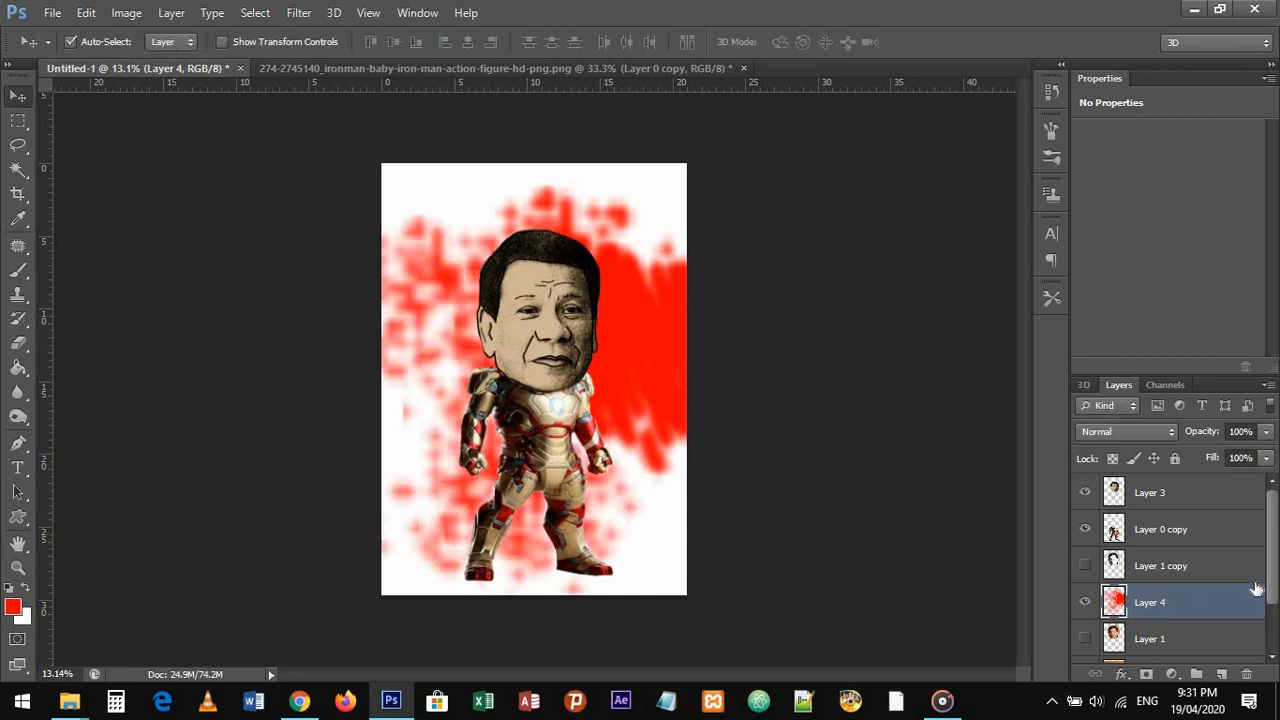
left_click(1192, 433)
left_click_drag(1192, 433, 1205, 432)
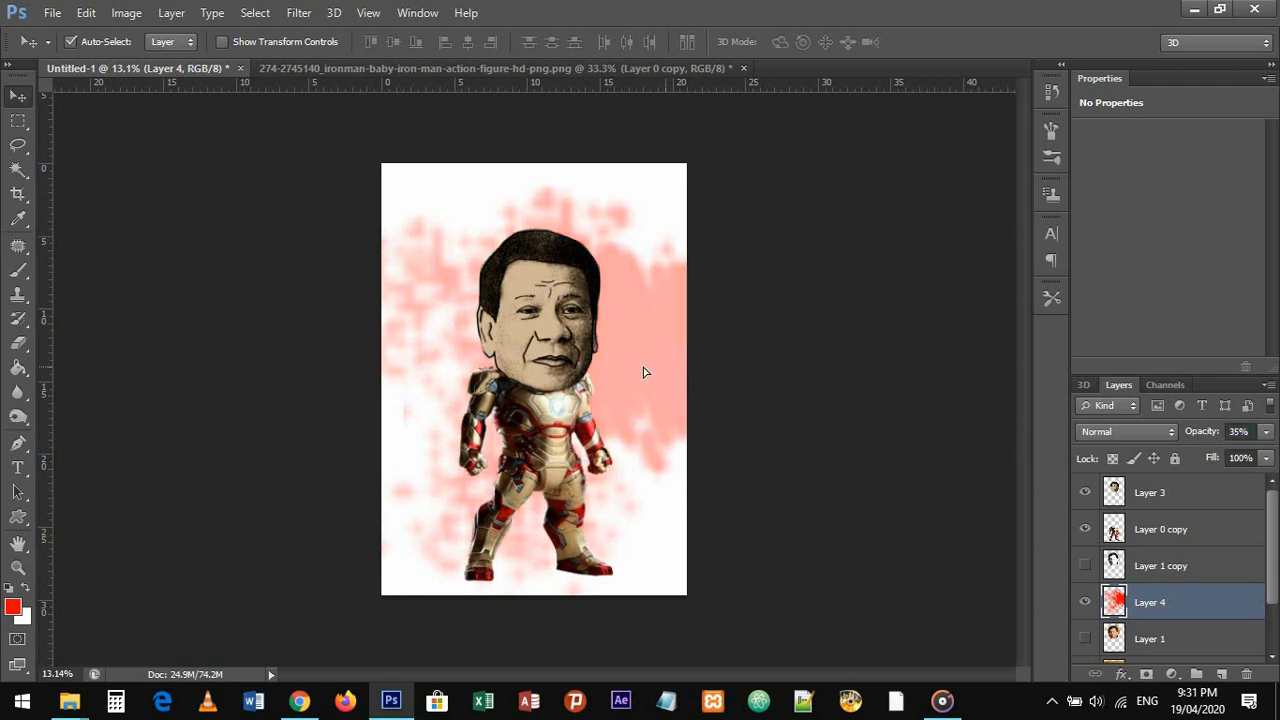
mouse_move(646, 366)
left_mouse_down()
mouse_move(625, 354)
mouse_move(674, 362)
left_mouse_up()
- Soften the right edge of the red splatter on Layer 4 with a 1300 px Eraser and return to the Move tool
key("e")
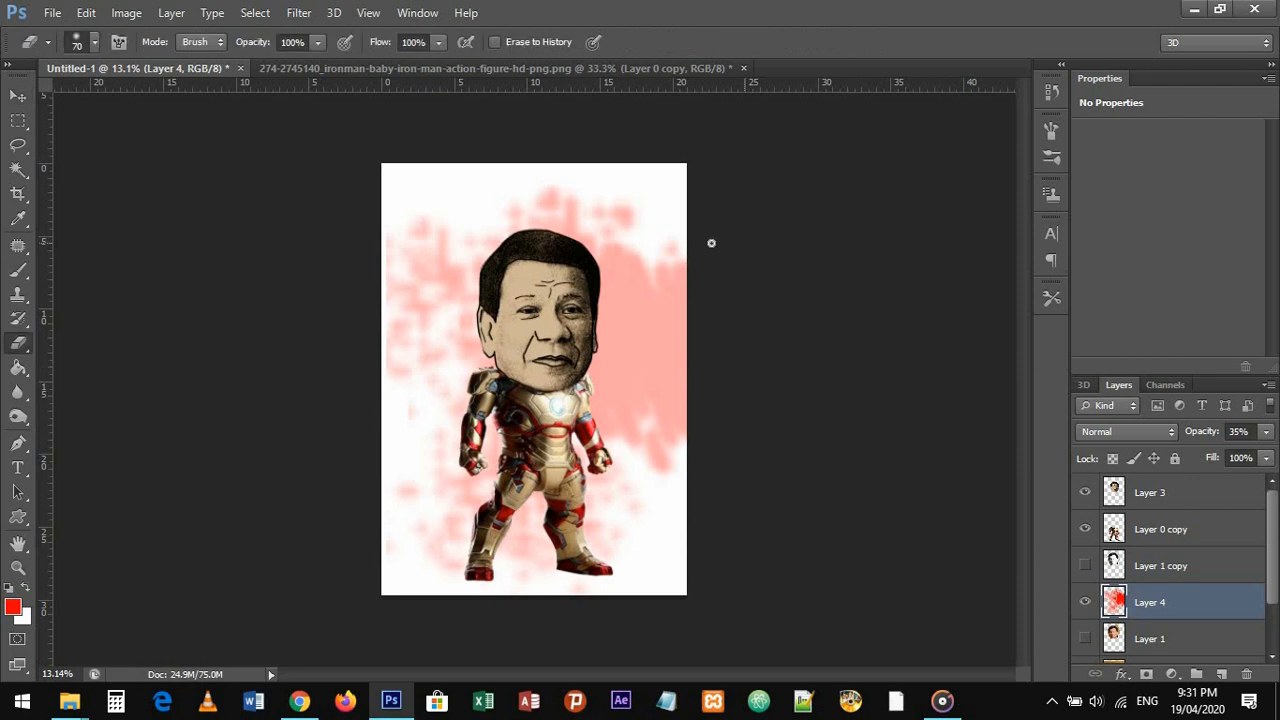
key("bracketright")
key("bracketright")
key("bracketright")
key("bracketright")
key("bracketright")
key("bracketright")
key("bracketright")
key("bracketright")
key("bracketright")
mouse_move(708, 256)
left_mouse_down()
mouse_move(722, 440)
mouse_move(718, 395)
left_mouse_up()
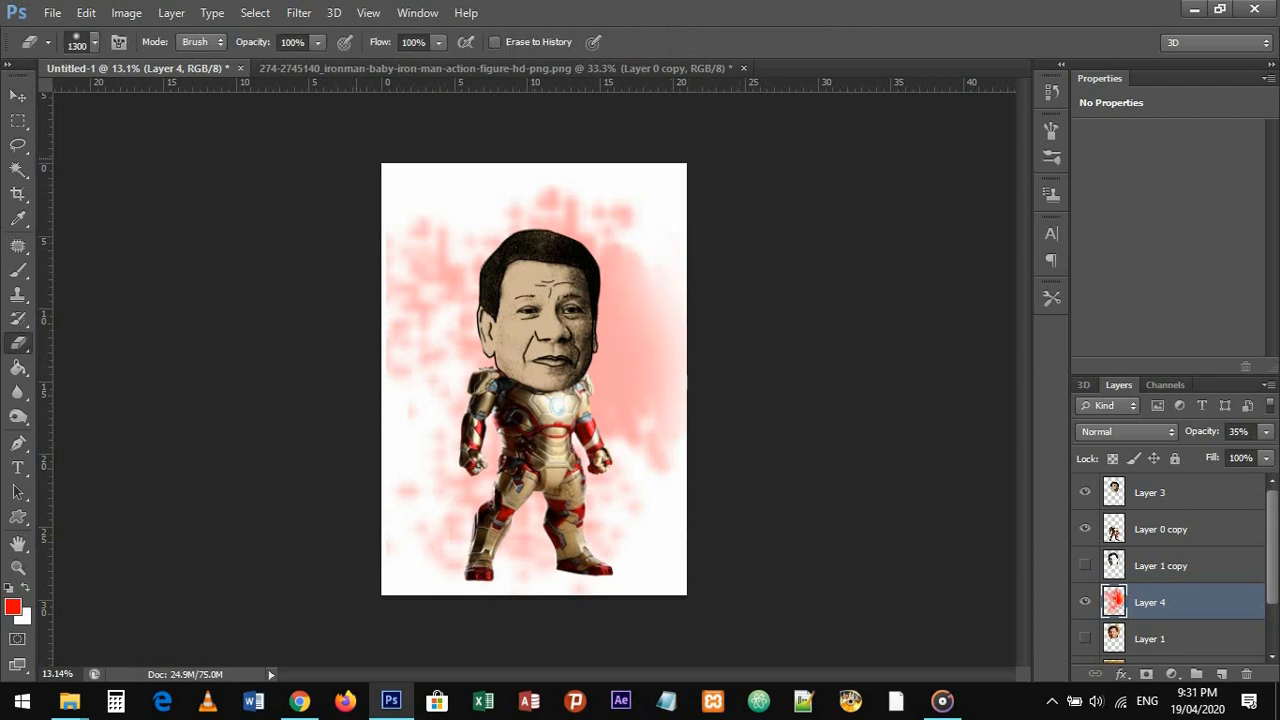
left_click(17, 97)
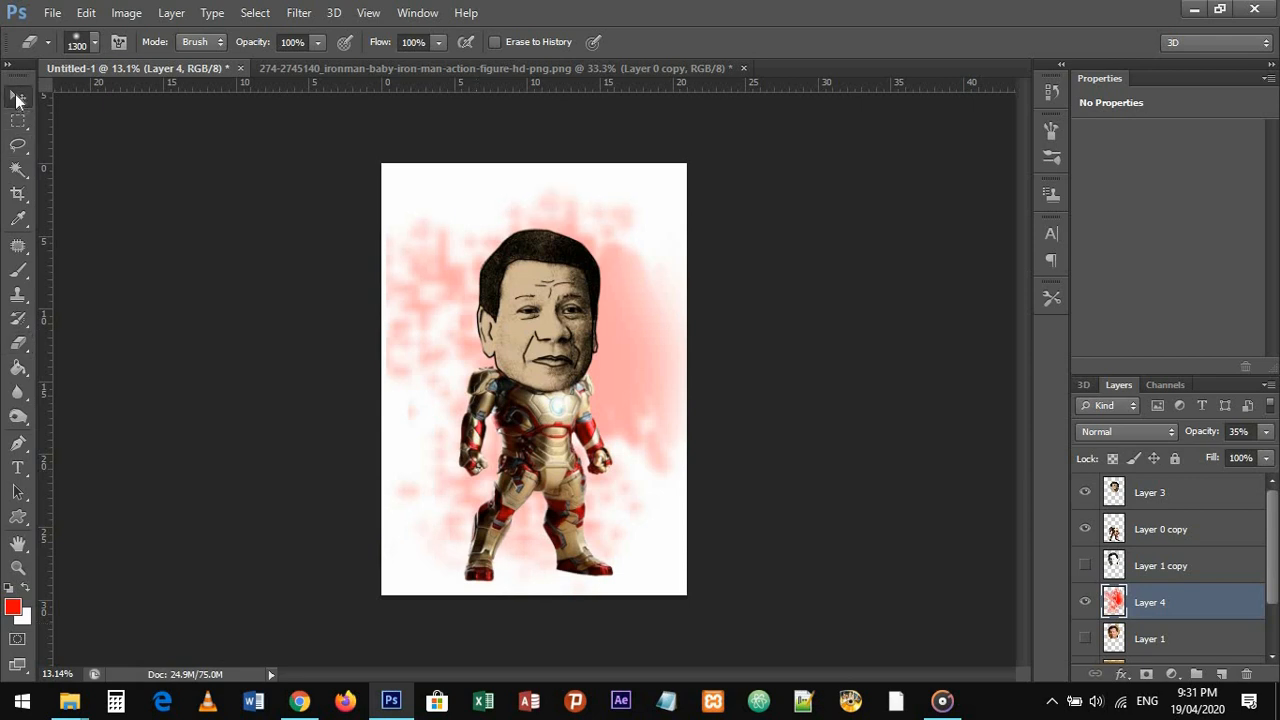
- Save a JPEG copy of the composite in the caricature folder under a new file name
left_click(38, 13)
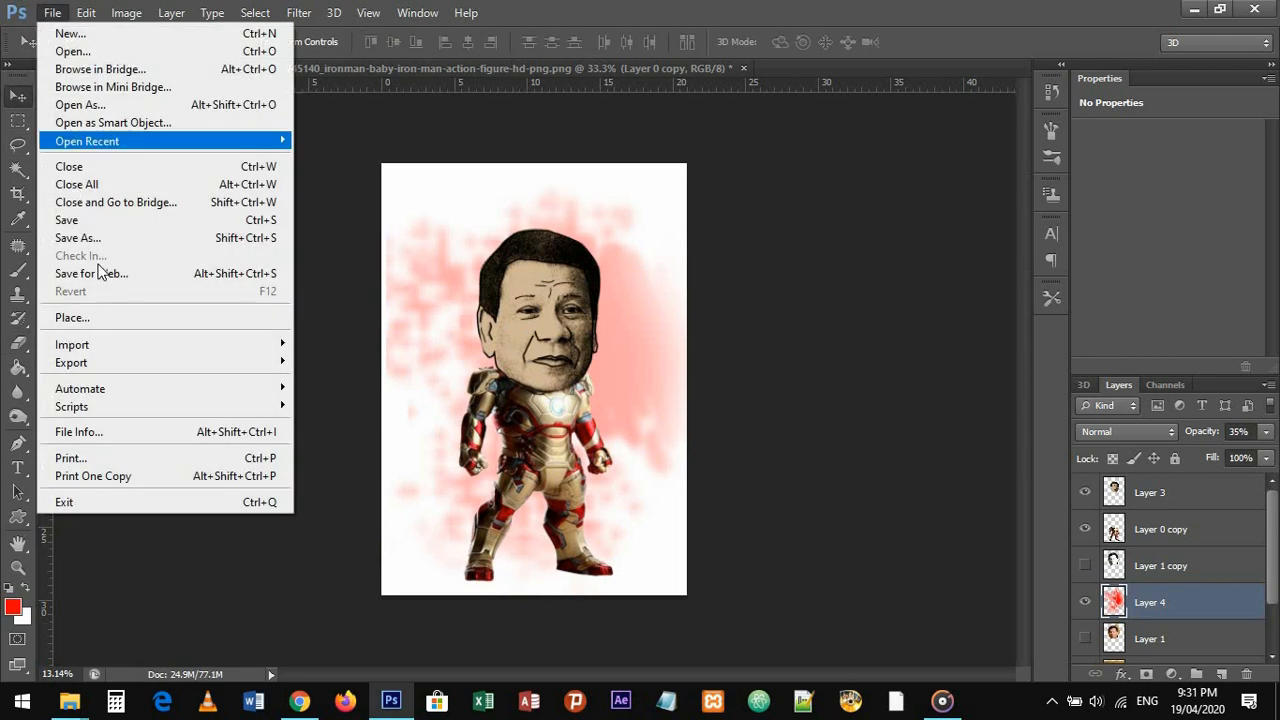
left_click(101, 244)
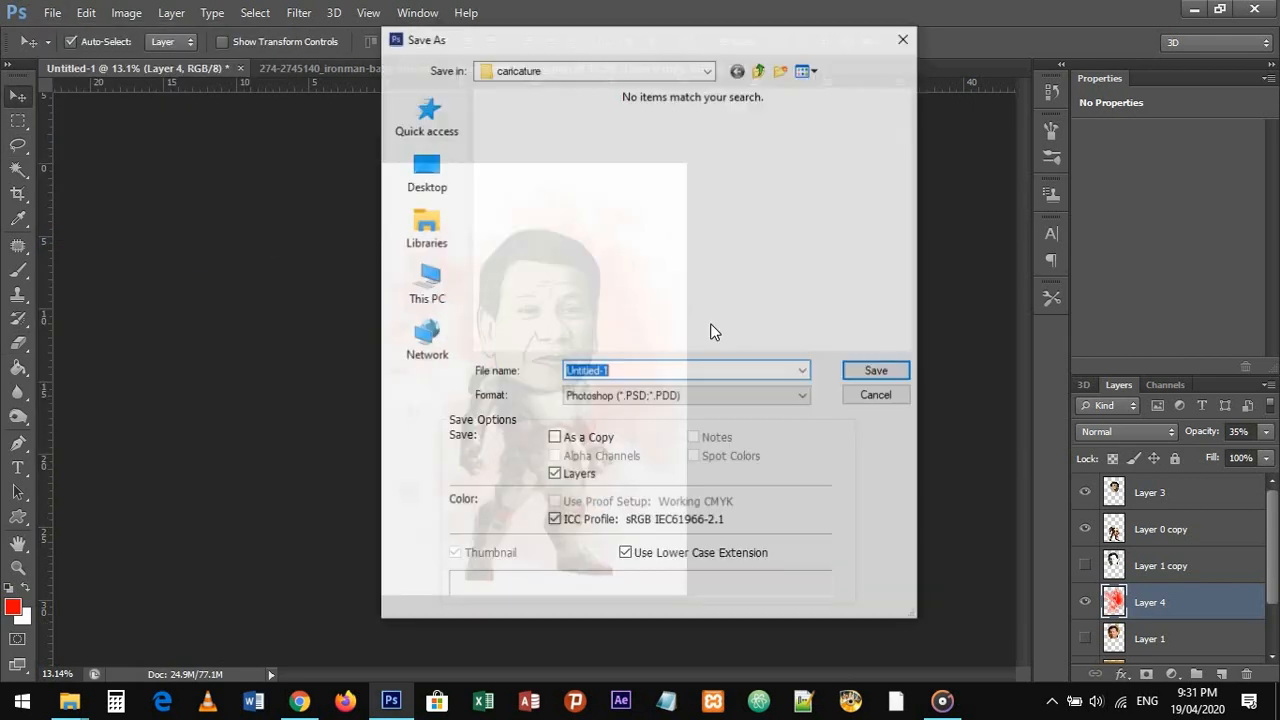
left_click(709, 396)
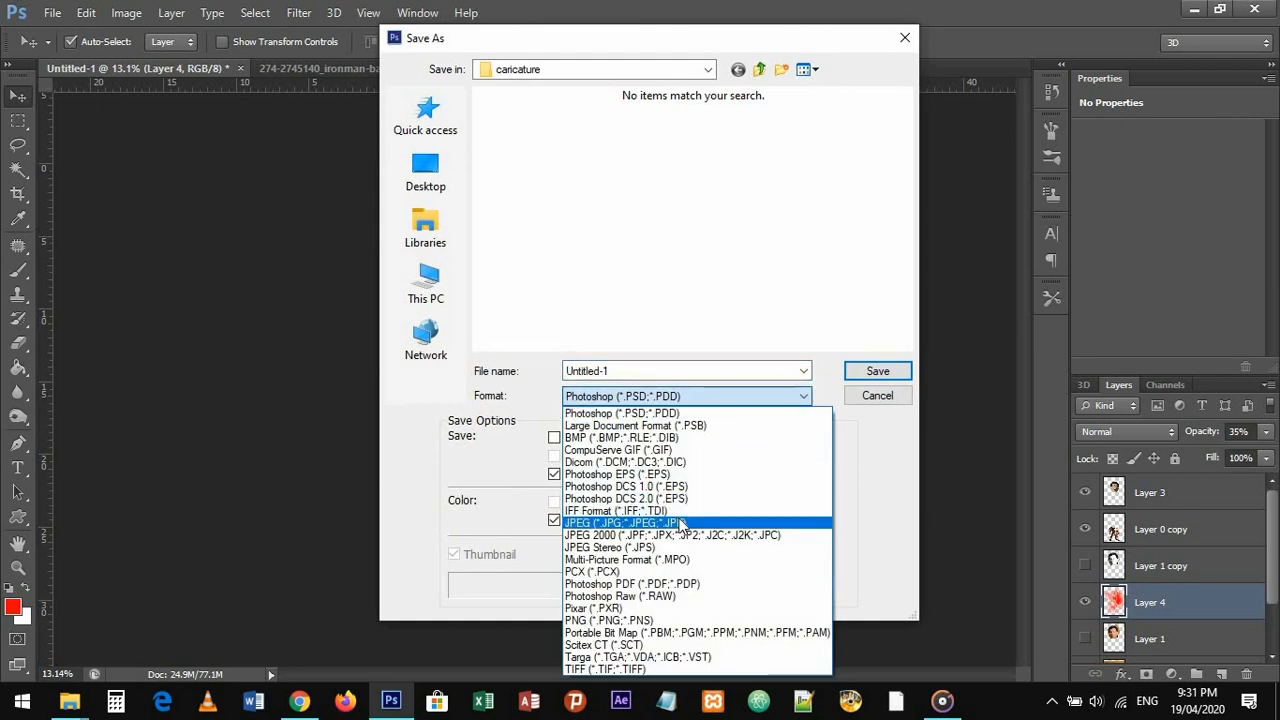
left_click(660, 522)
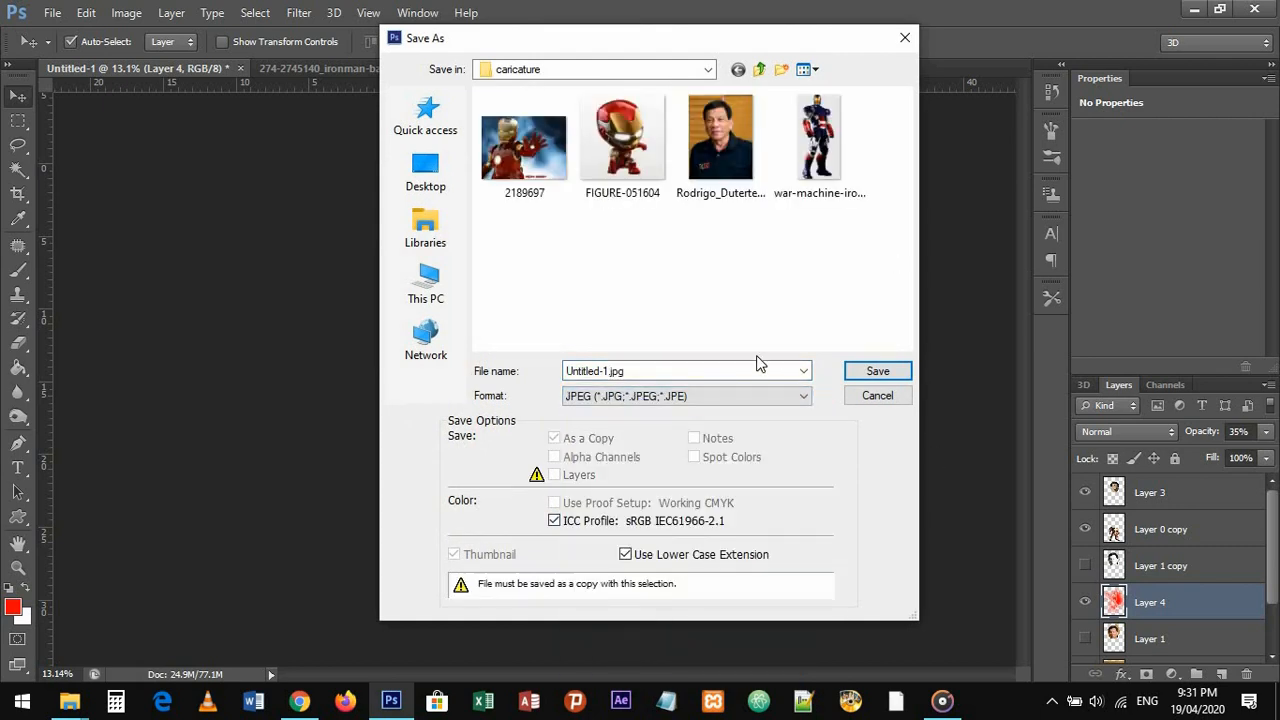
double_click(717, 372)
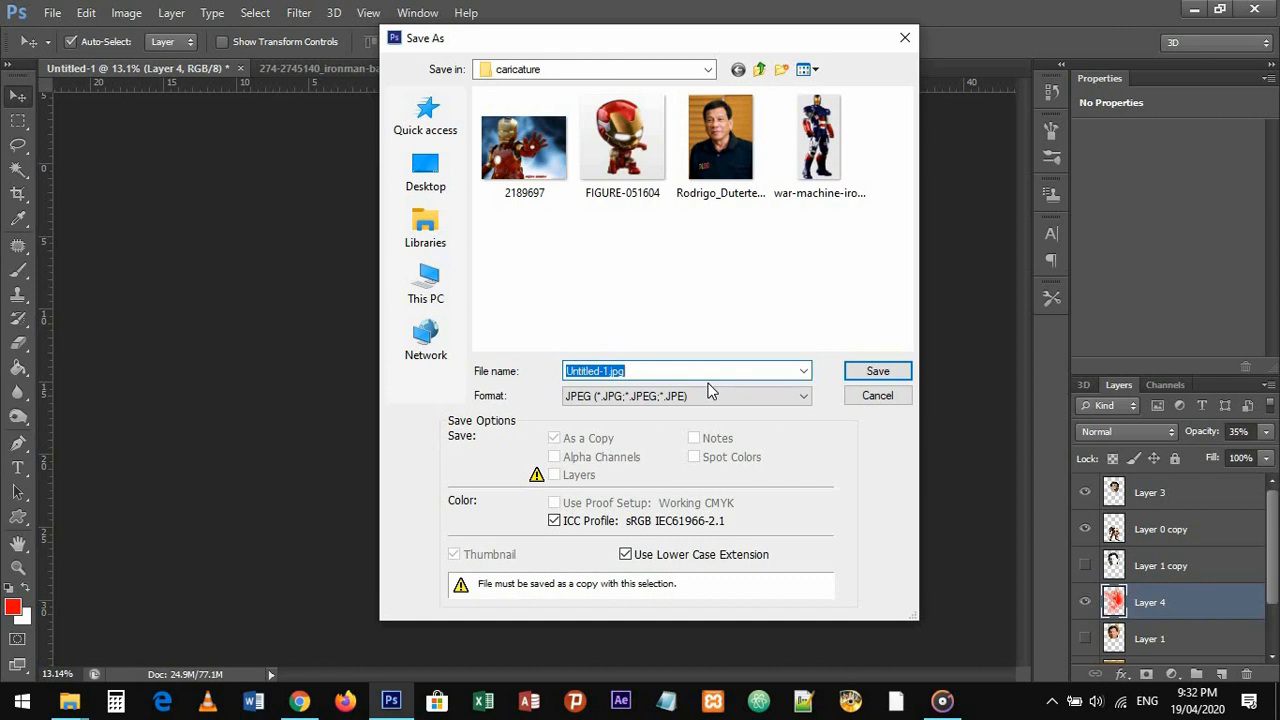